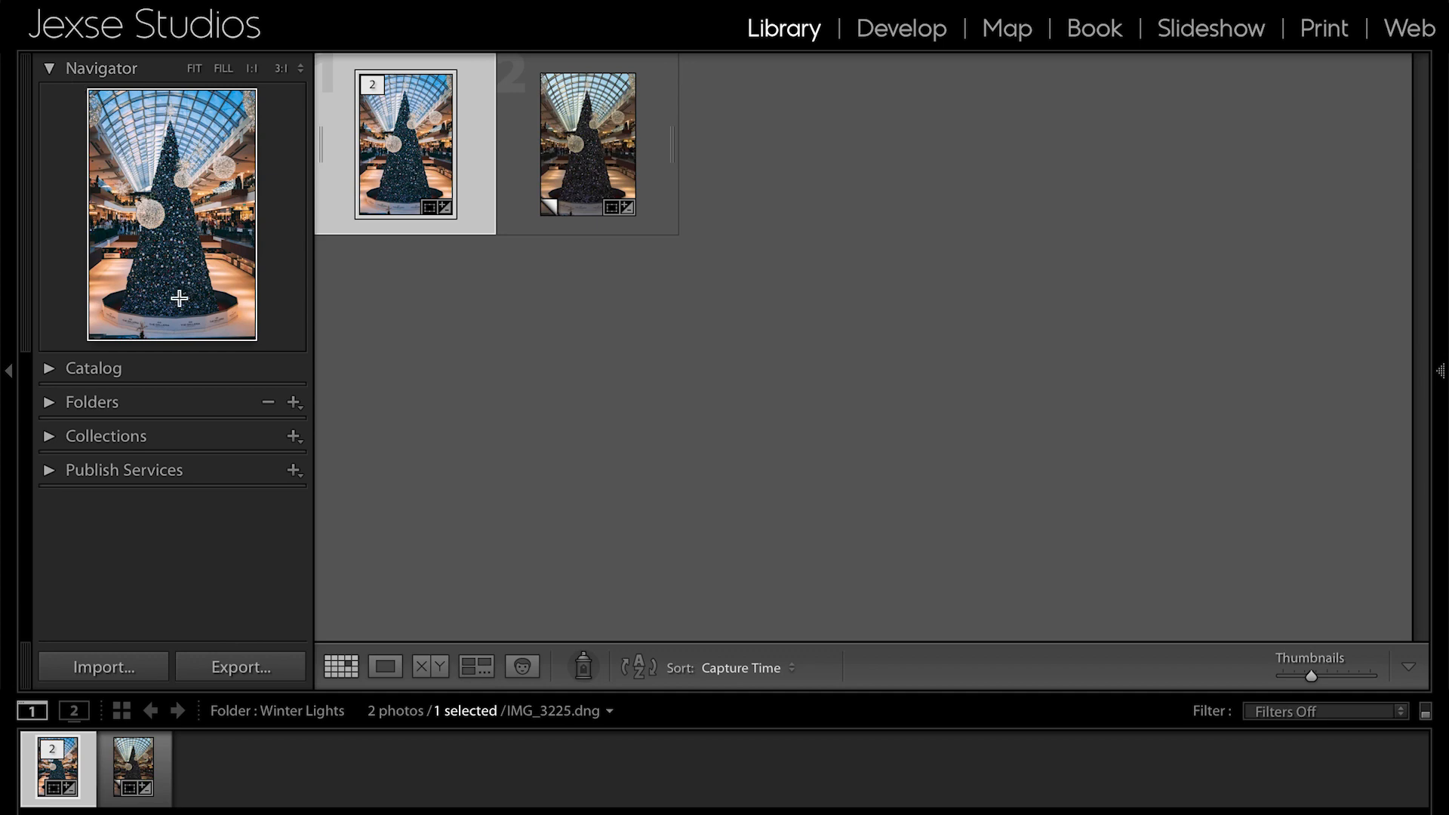
- Preview the photo at the Fill, 1:1 and 3:1 zoom levels and return it to Fit
{"action": "left_click", "coordinate": [223, 68]}
{"action": "left_click", "coordinate": [252, 70]}
{"action": "left_click", "coordinate": [280, 68]}
{"action": "left_click", "coordinate": [196, 70]}
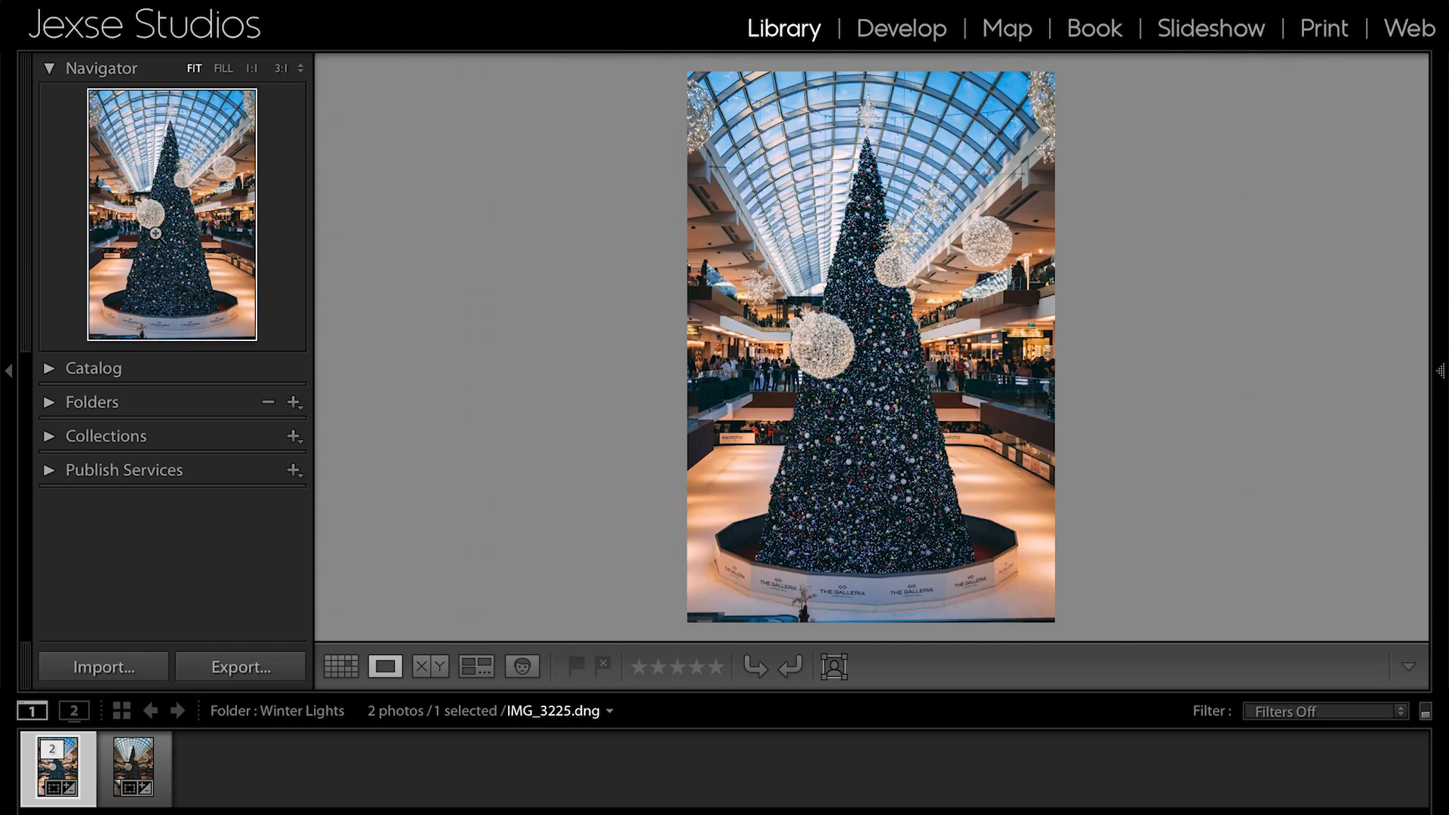
- Check the Catalog entries, collapse them, and look through the folders on both drives
{"action": "left_click", "coordinate": [49, 370]}
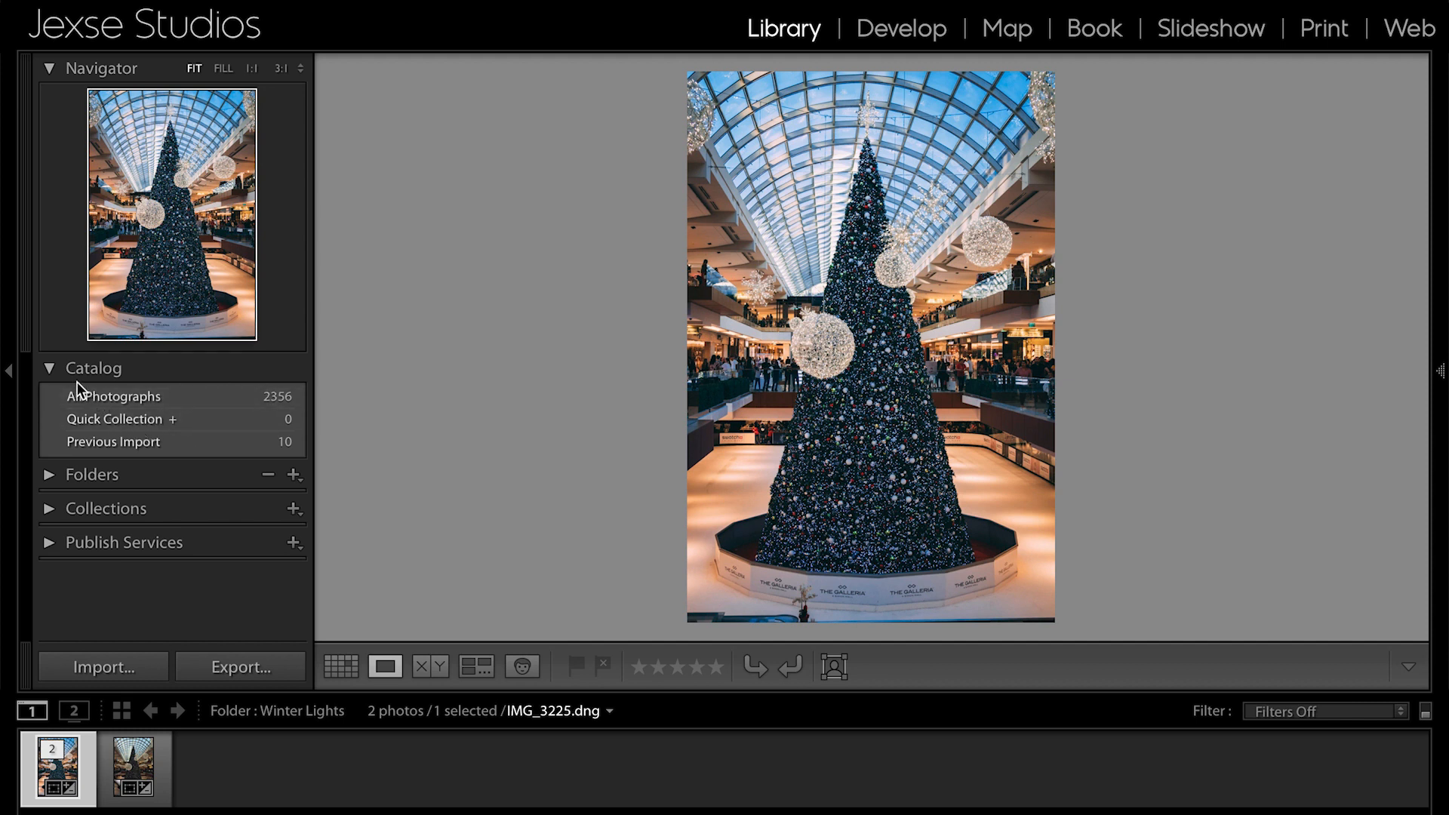
{"action": "left_click", "coordinate": [51, 370]}
{"action": "left_click", "coordinate": [49, 401]}
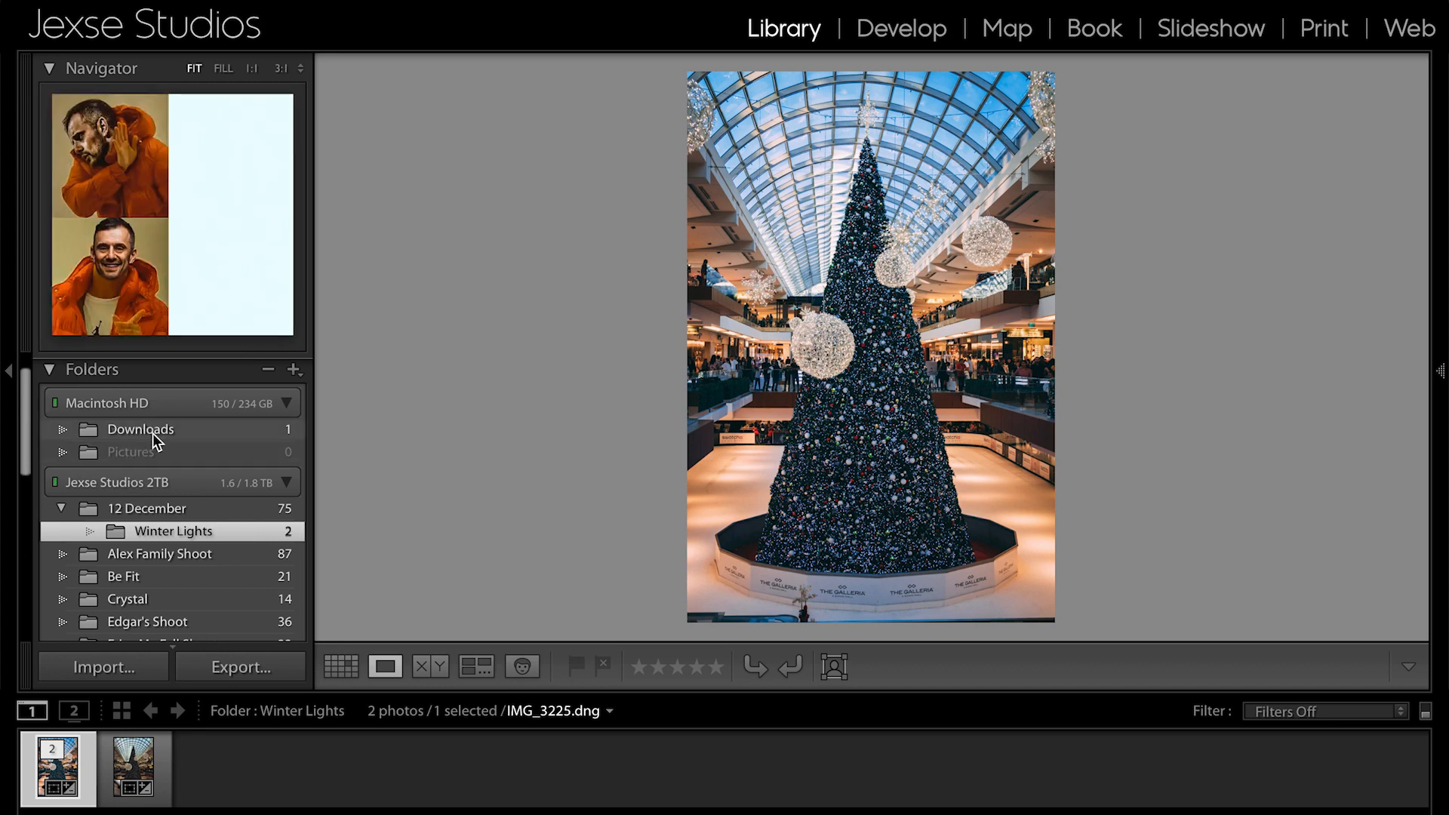
{"action": "scroll", "coordinate": [170, 545], "scroll_direction": "down", "scroll_amount": 3}
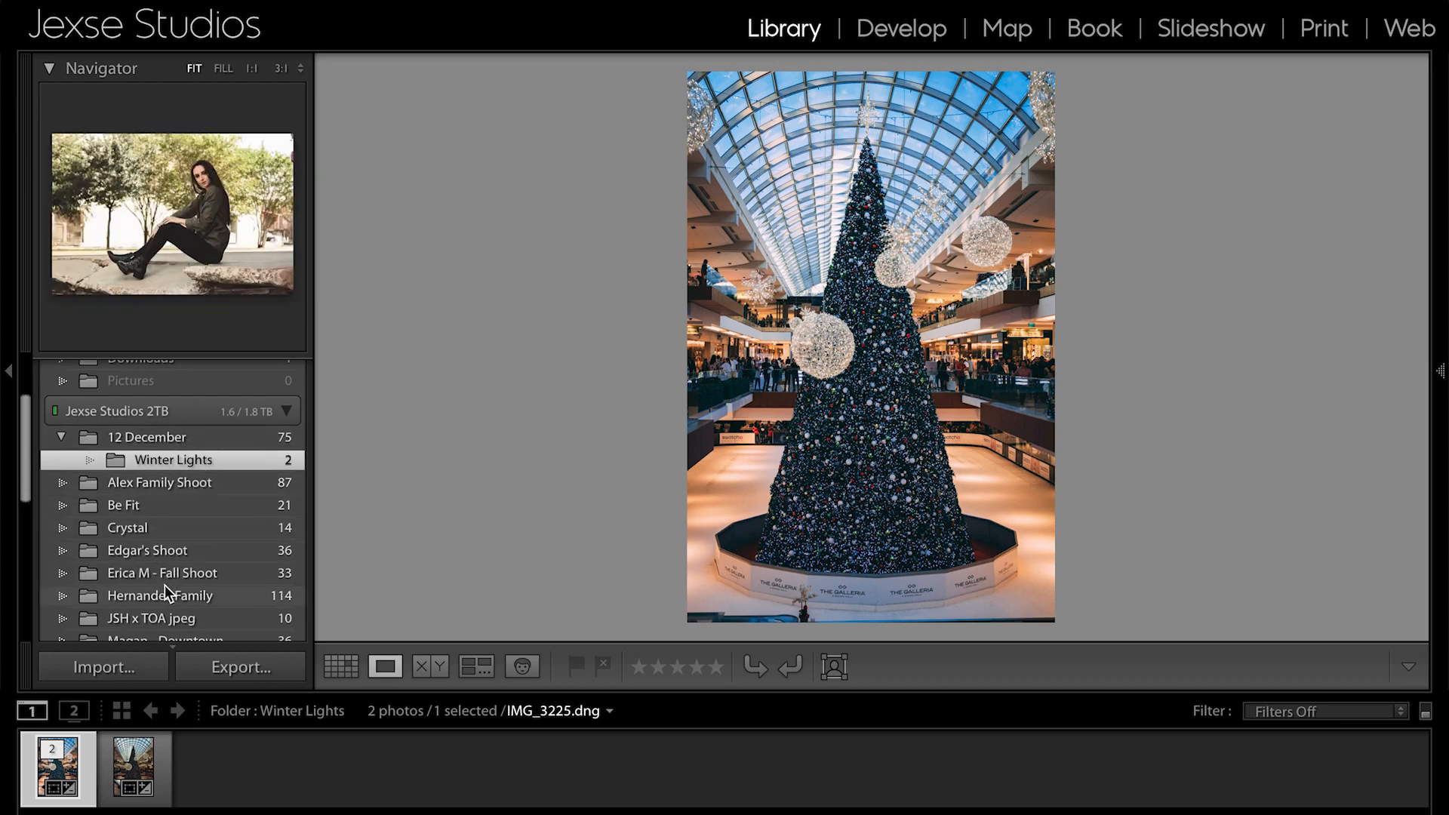
{"action": "scroll", "coordinate": [162, 621], "scroll_direction": "down", "scroll_amount": 1}
{"action": "scroll", "coordinate": [162, 621], "scroll_direction": "down", "scroll_amount": 1}
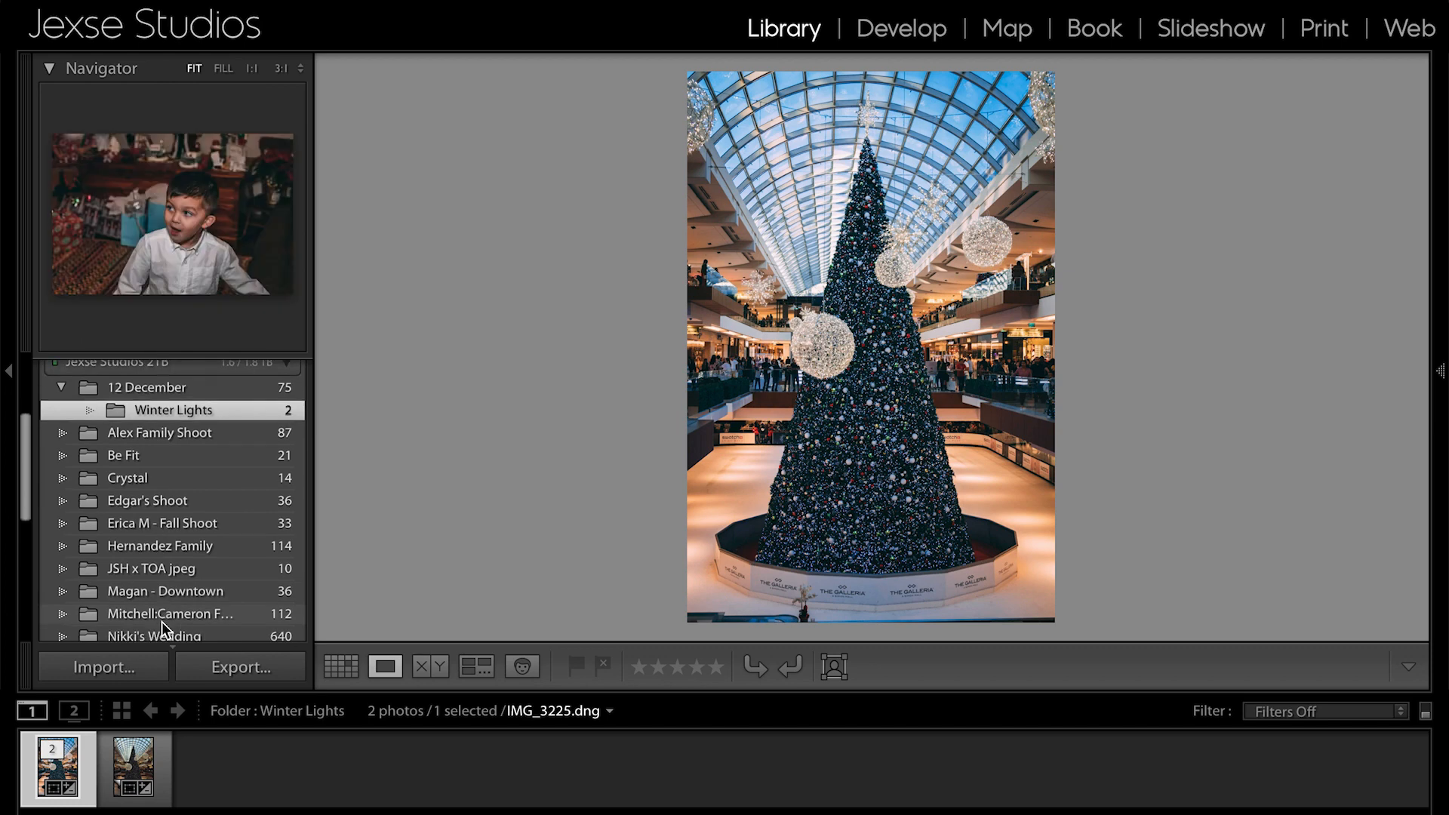
{"action": "scroll", "coordinate": [162, 613], "scroll_direction": "up", "scroll_amount": 3}
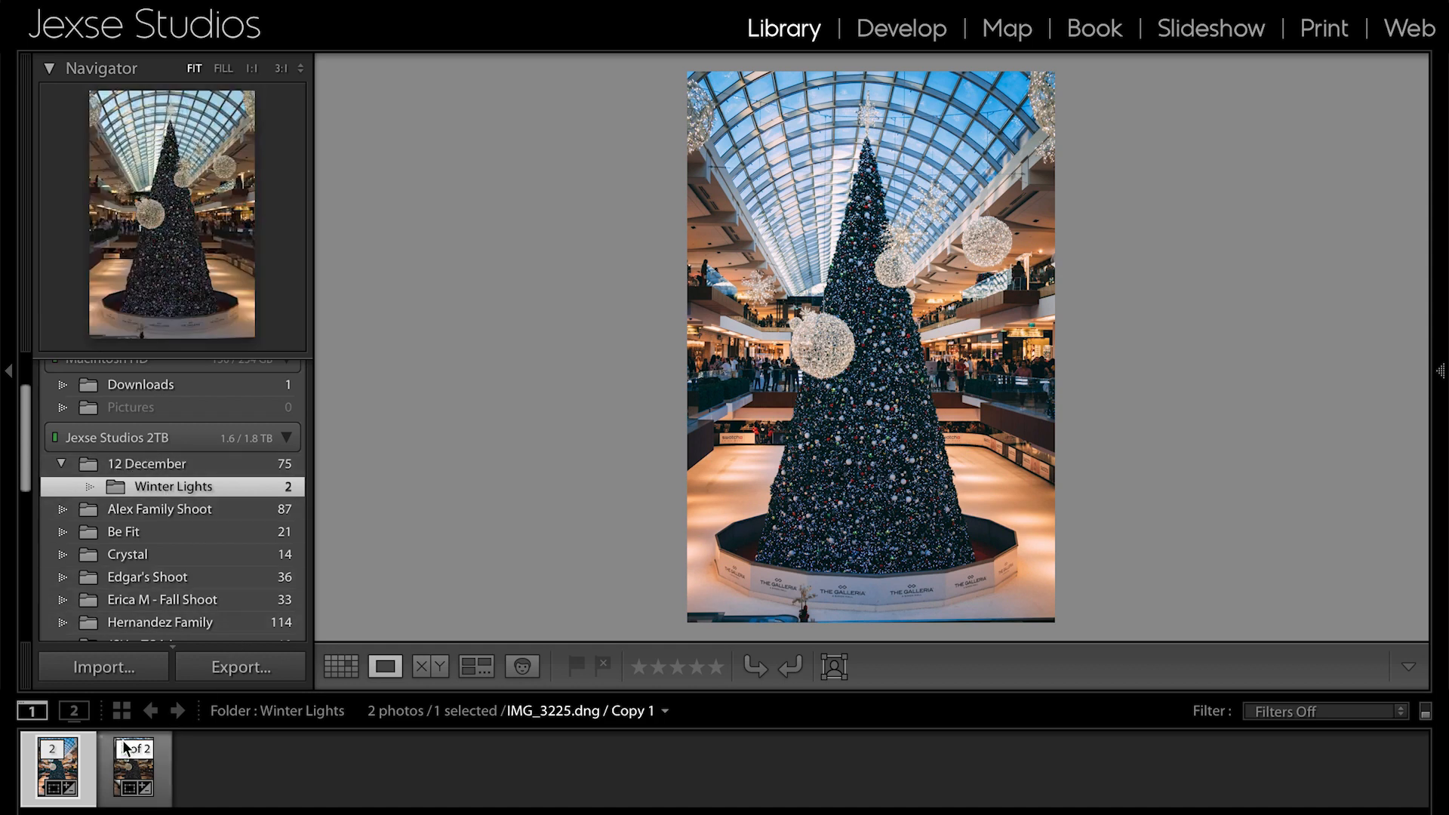
- Examine the import sources, expand the Jexse Studios 2TB drive, and leave the import without adding photos
{"action": "left_click", "coordinate": [145, 669]}
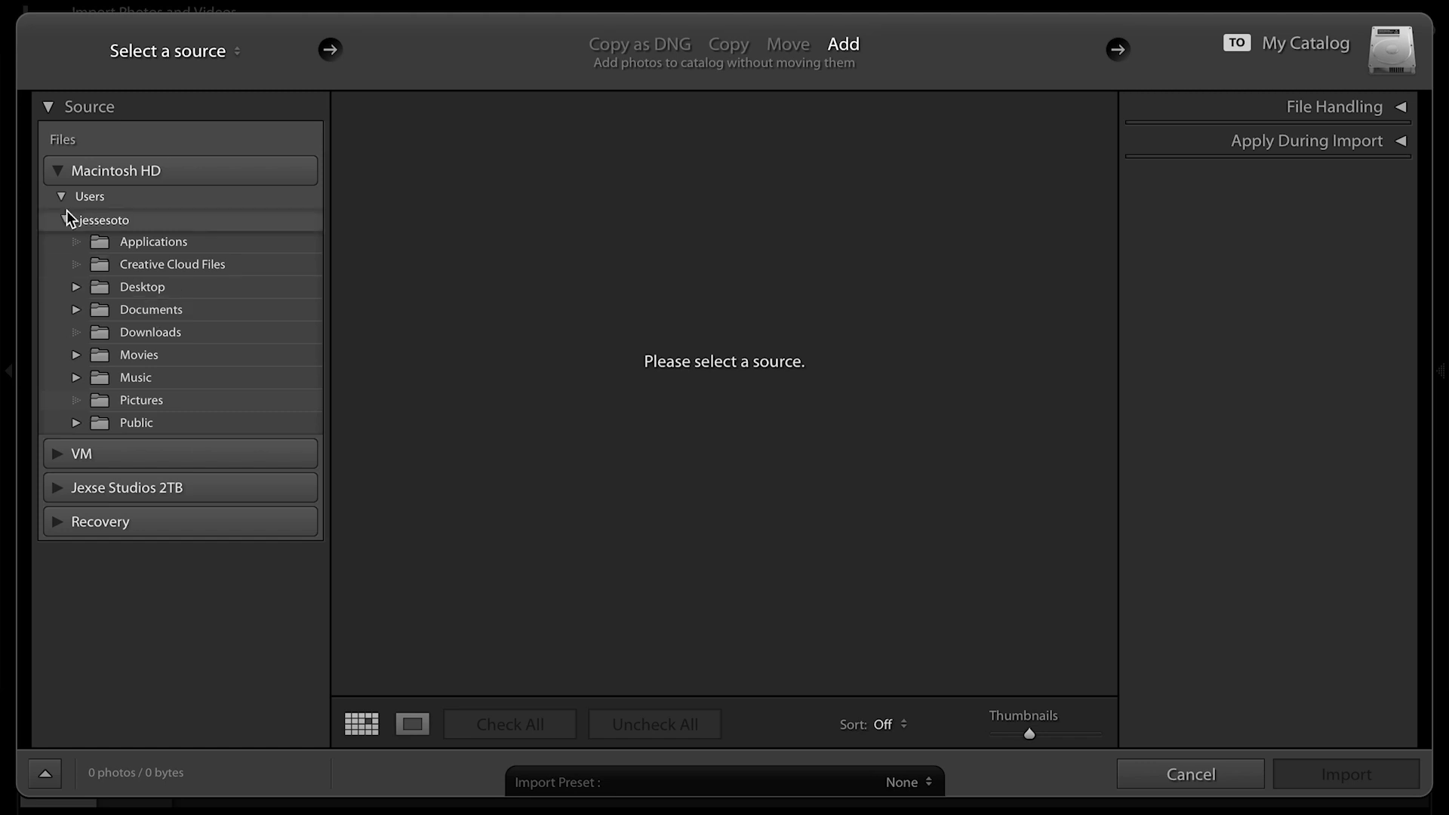
{"action": "left_click", "coordinate": [57, 170]}
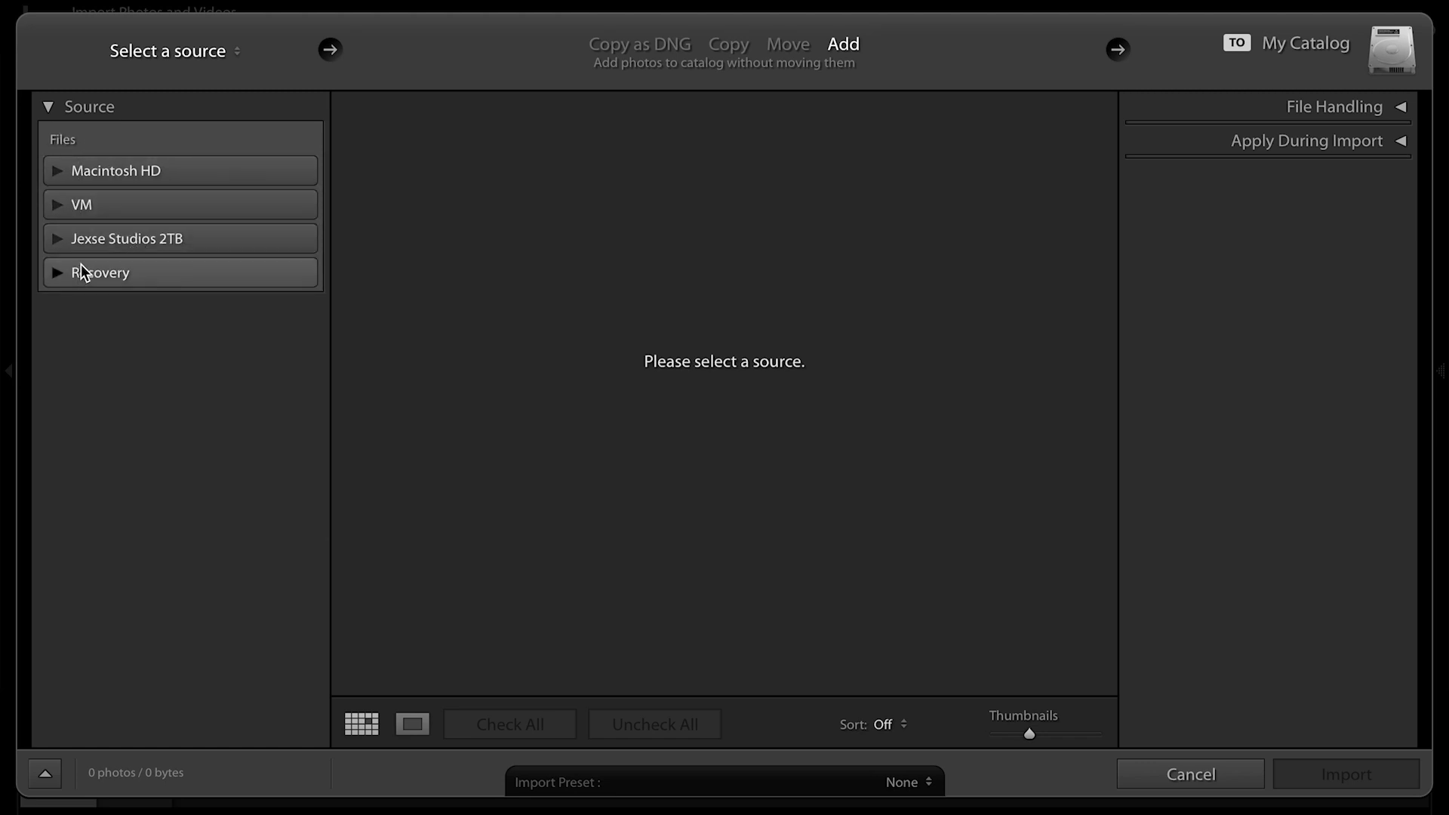
{"action": "left_click", "coordinate": [57, 239]}
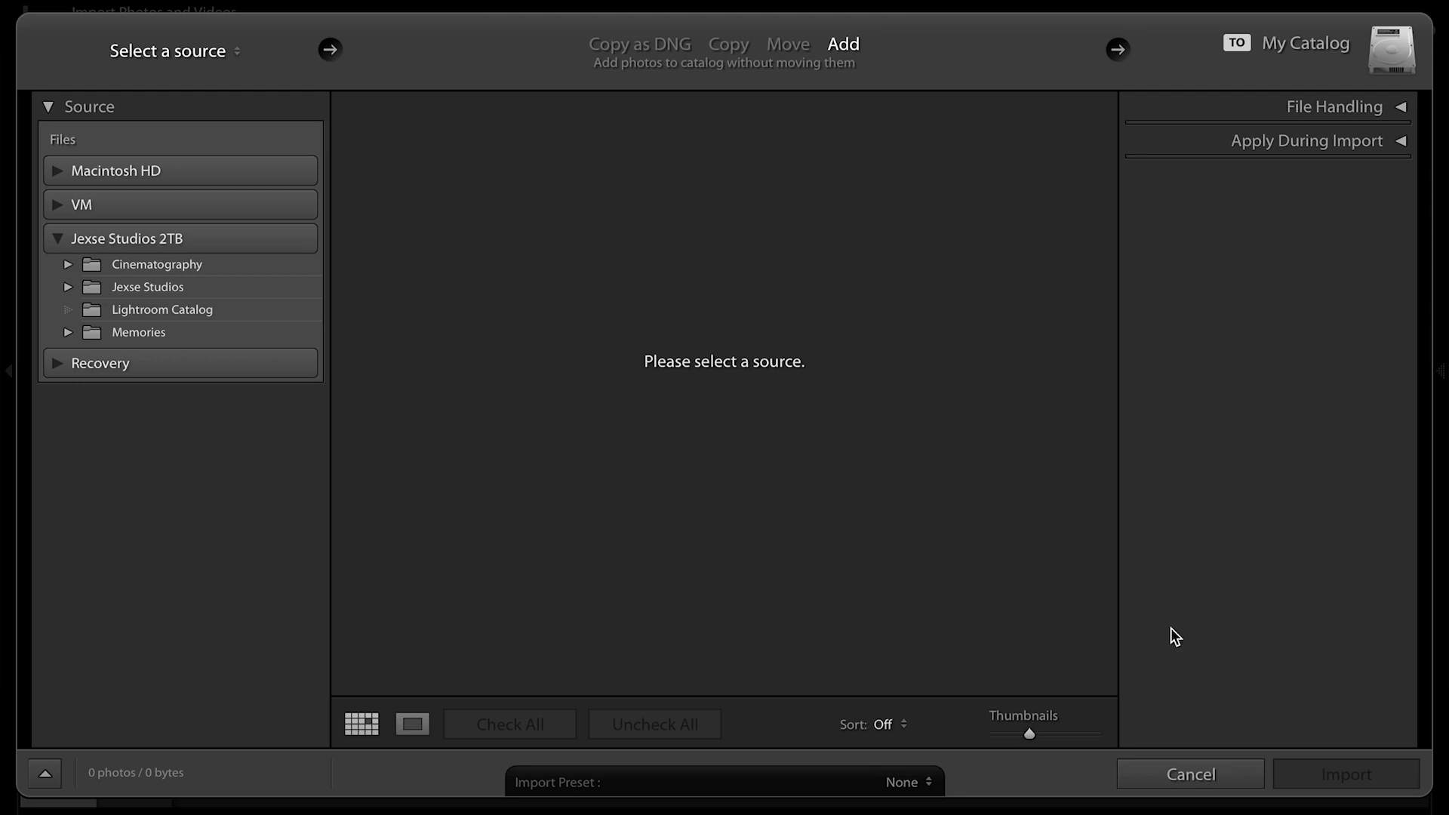
{"action": "left_click", "coordinate": [1189, 775]}
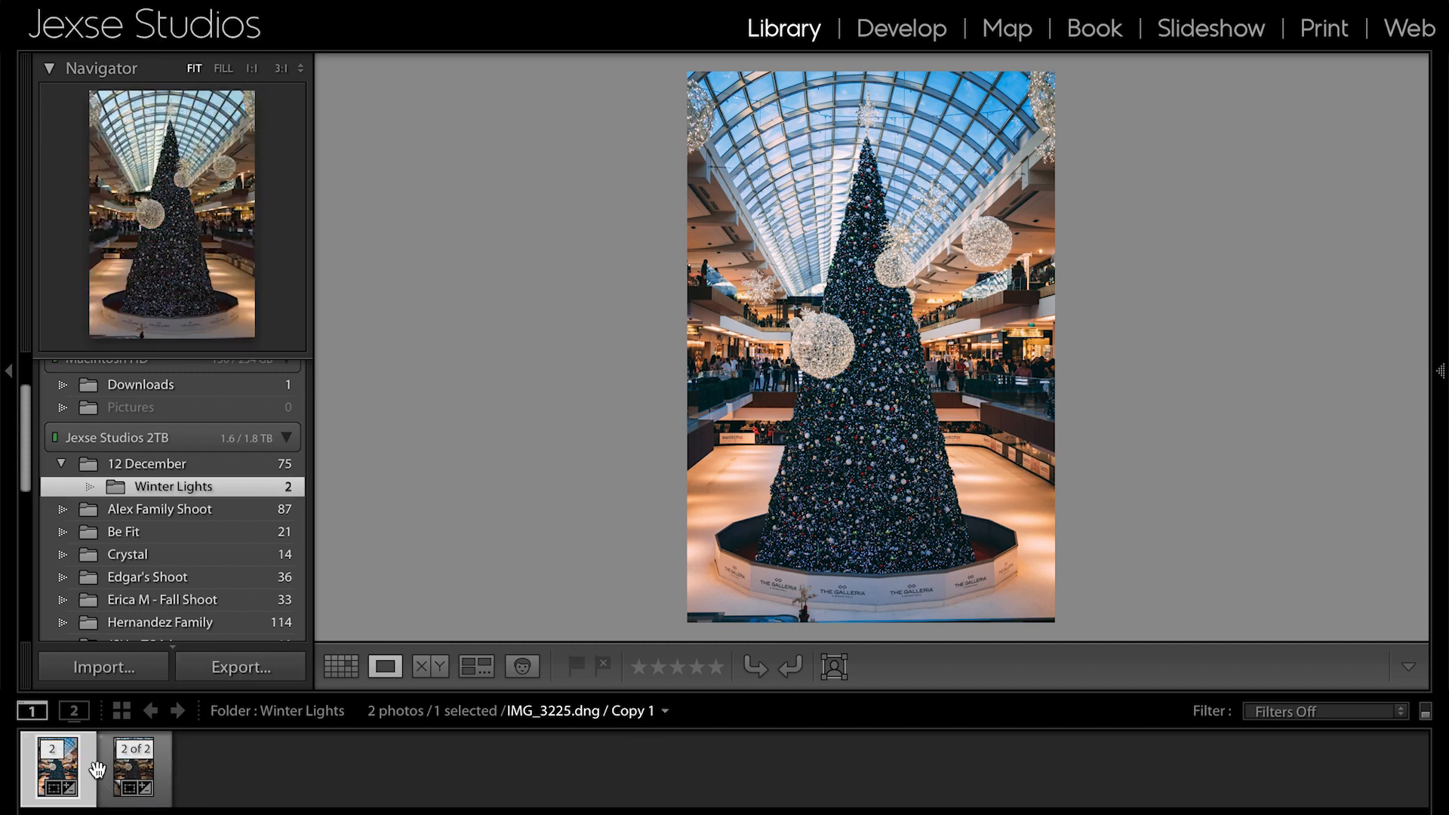
- Compare the edited Christmas tree photo with its virtual copy by alternating between them, ending on Copy 1
{"action": "left_click", "coordinate": [159, 772]}
{"action": "key", "text": "Left"}
{"action": "key", "text": "Right"}
{"action": "key", "text": "Left"}
{"action": "key", "text": "Right"}
{"action": "key", "text": "Left"}
{"action": "key", "text": "Right"}
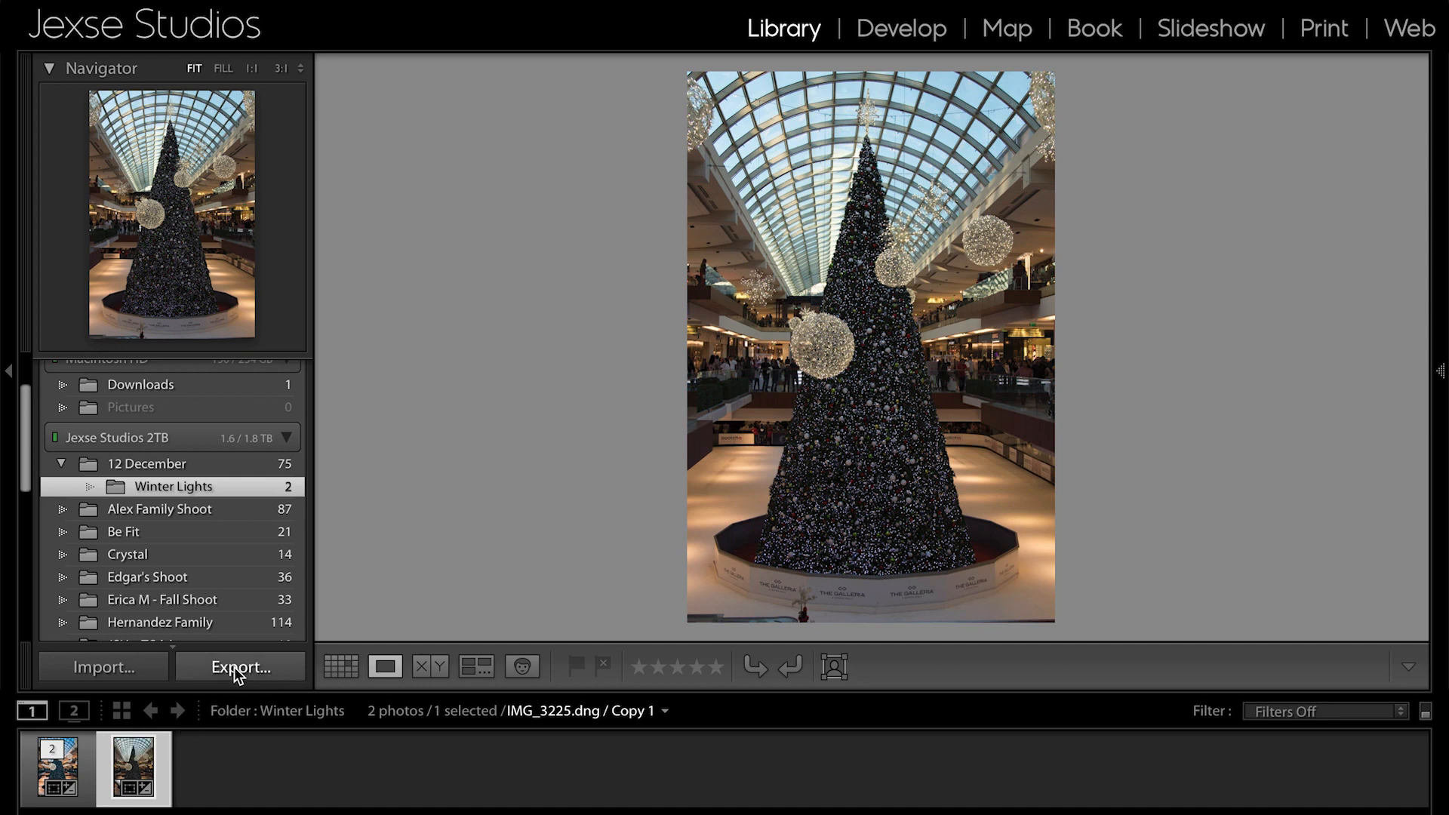
- Open Copy 1 in the Develop module and check the presets in the VSCO Film 03 Professional LR4 Leica group
{"action": "left_click", "coordinate": [904, 33]}
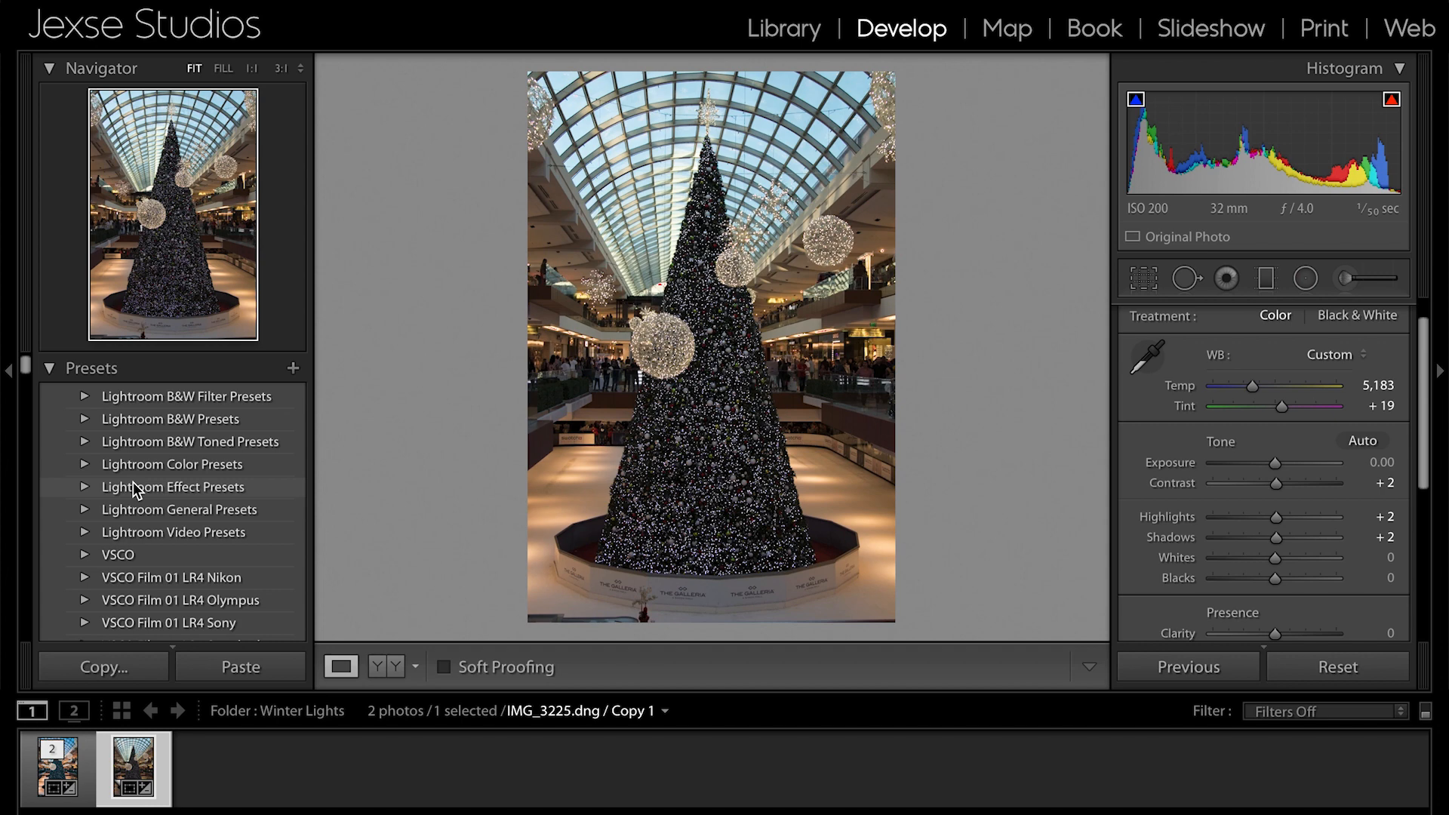
{"action": "scroll", "coordinate": [132, 482], "scroll_direction": "down", "scroll_amount": 7}
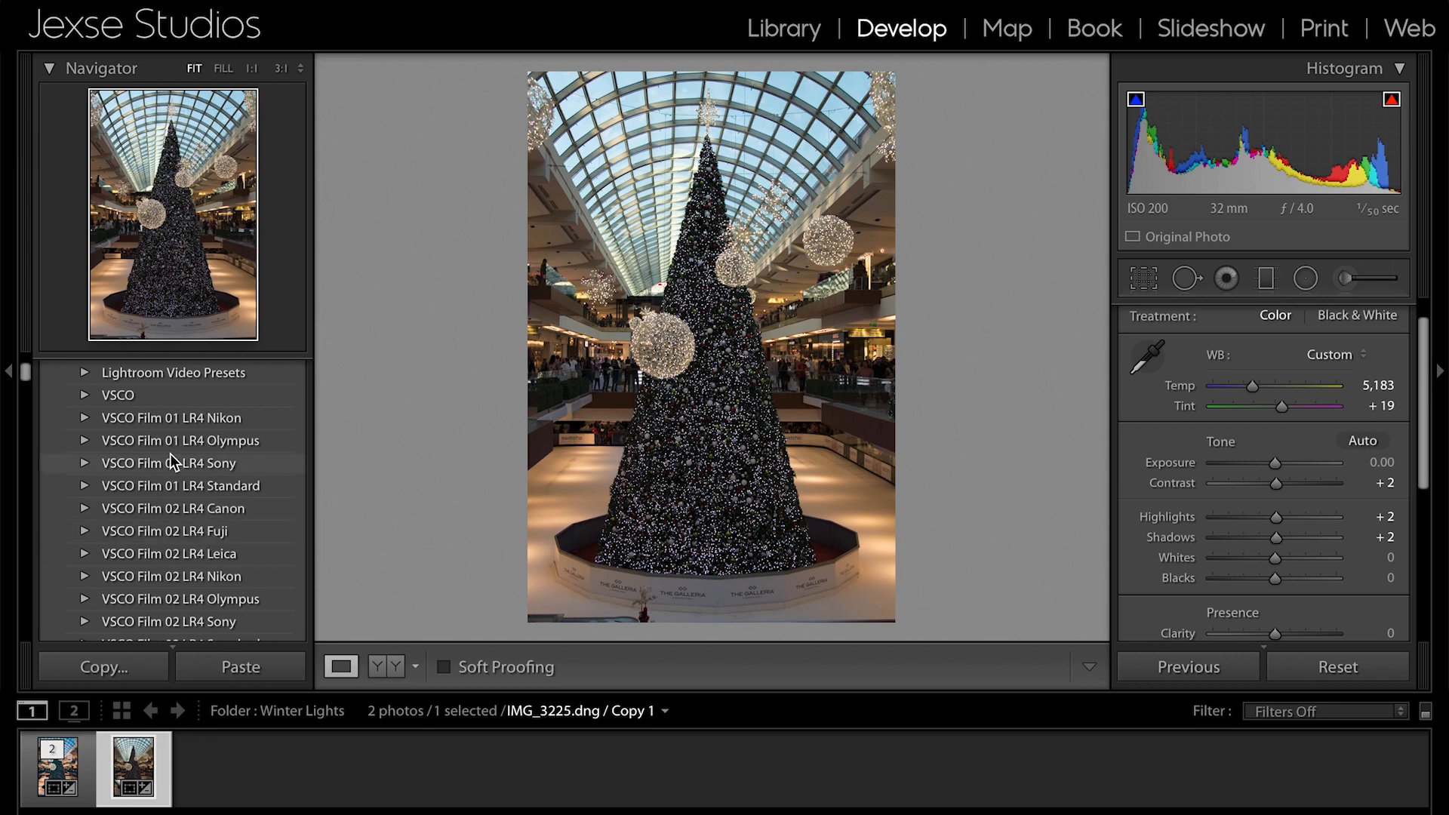
{"action": "scroll", "coordinate": [173, 455], "scroll_direction": "down", "scroll_amount": 5}
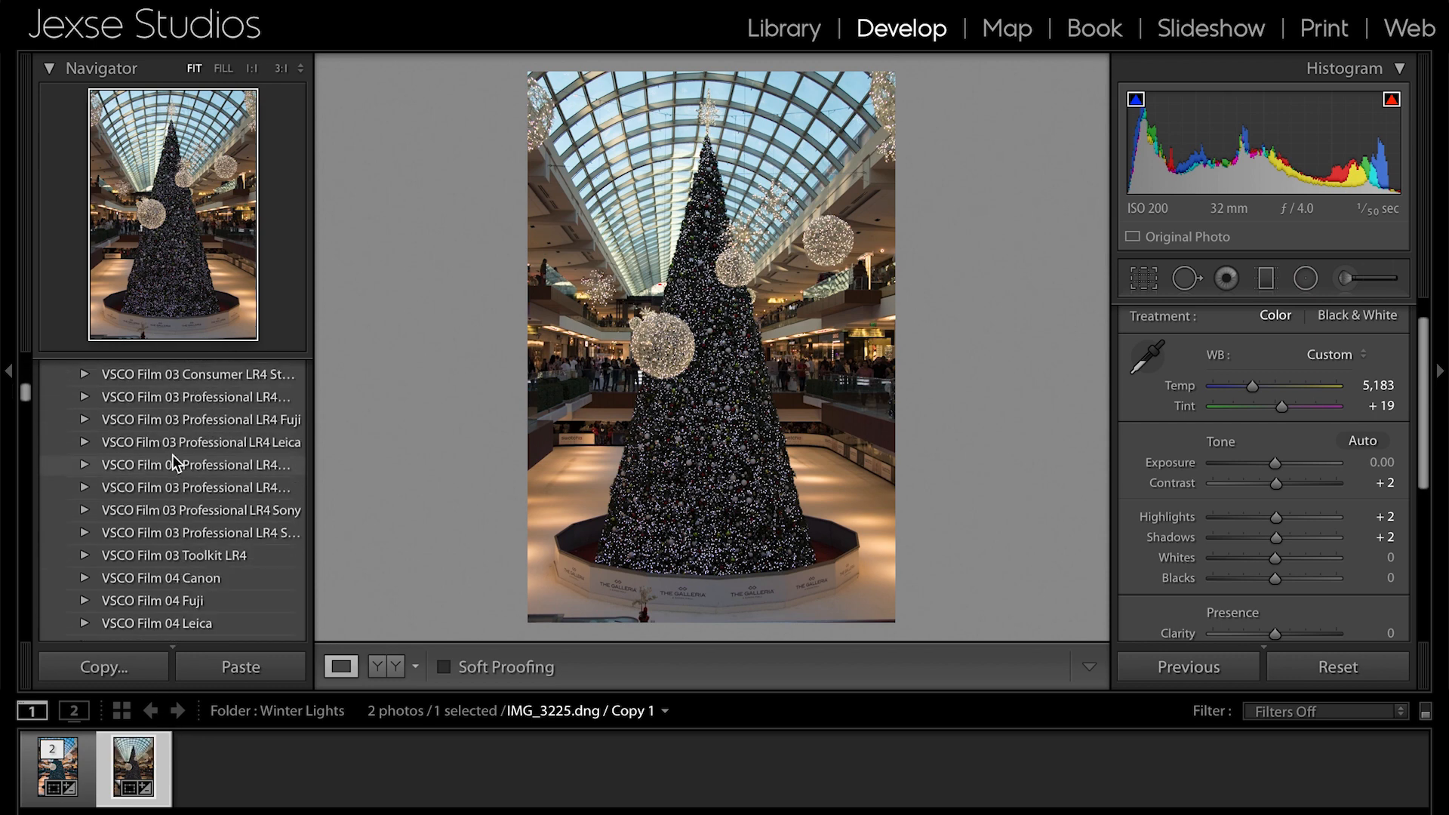
{"action": "left_click", "coordinate": [85, 442]}
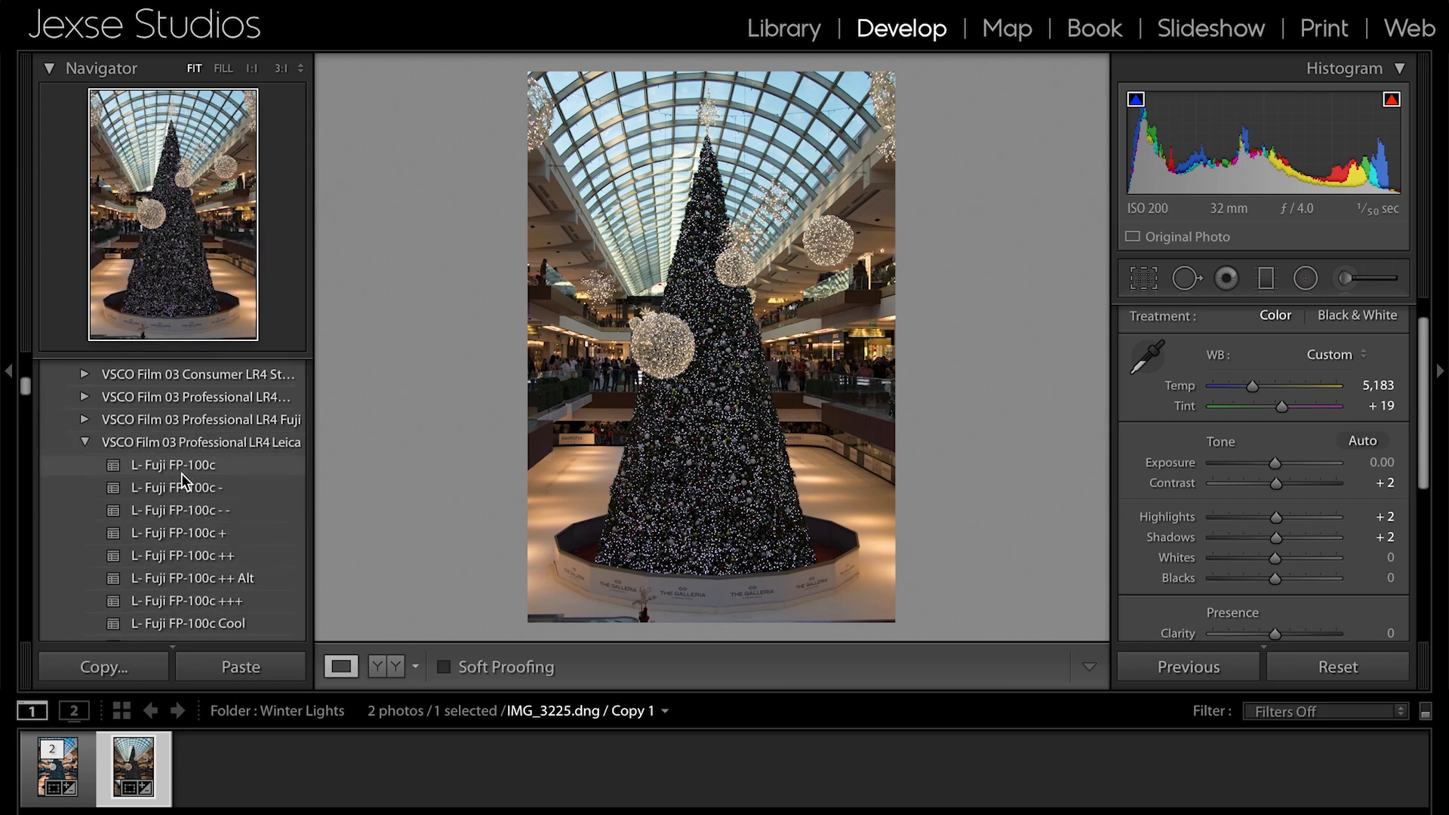
{"action": "left_click", "coordinate": [85, 447]}
- Look through the whole preset list, including the Lightroom and VSCO Film groups and the individual user presets
{"action": "scroll", "coordinate": [117, 501], "scroll_direction": "down", "scroll_amount": 15}
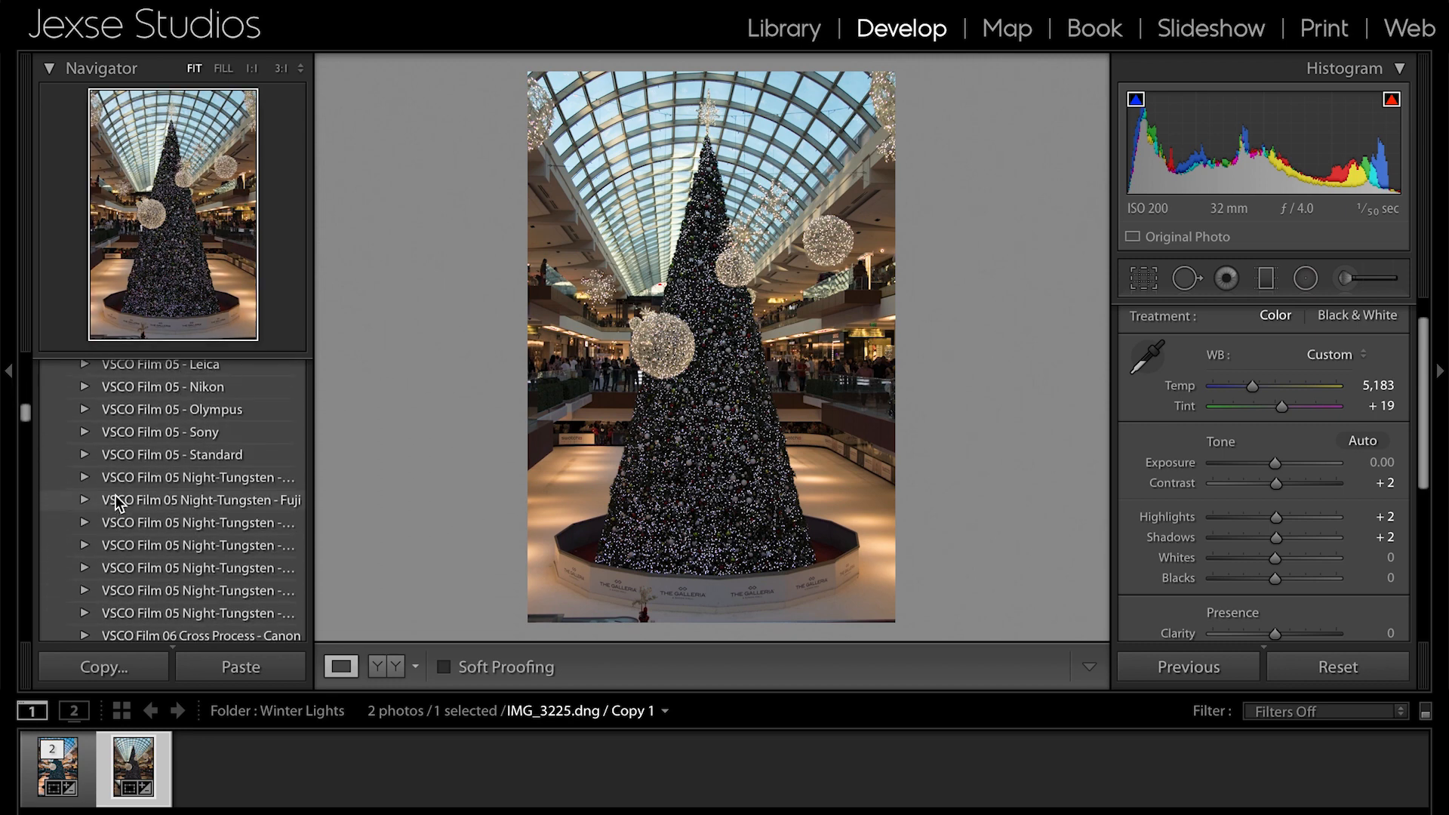
{"action": "scroll", "coordinate": [117, 501], "scroll_direction": "down", "scroll_amount": 5}
{"action": "scroll", "coordinate": [117, 501], "scroll_direction": "up", "scroll_amount": 20}
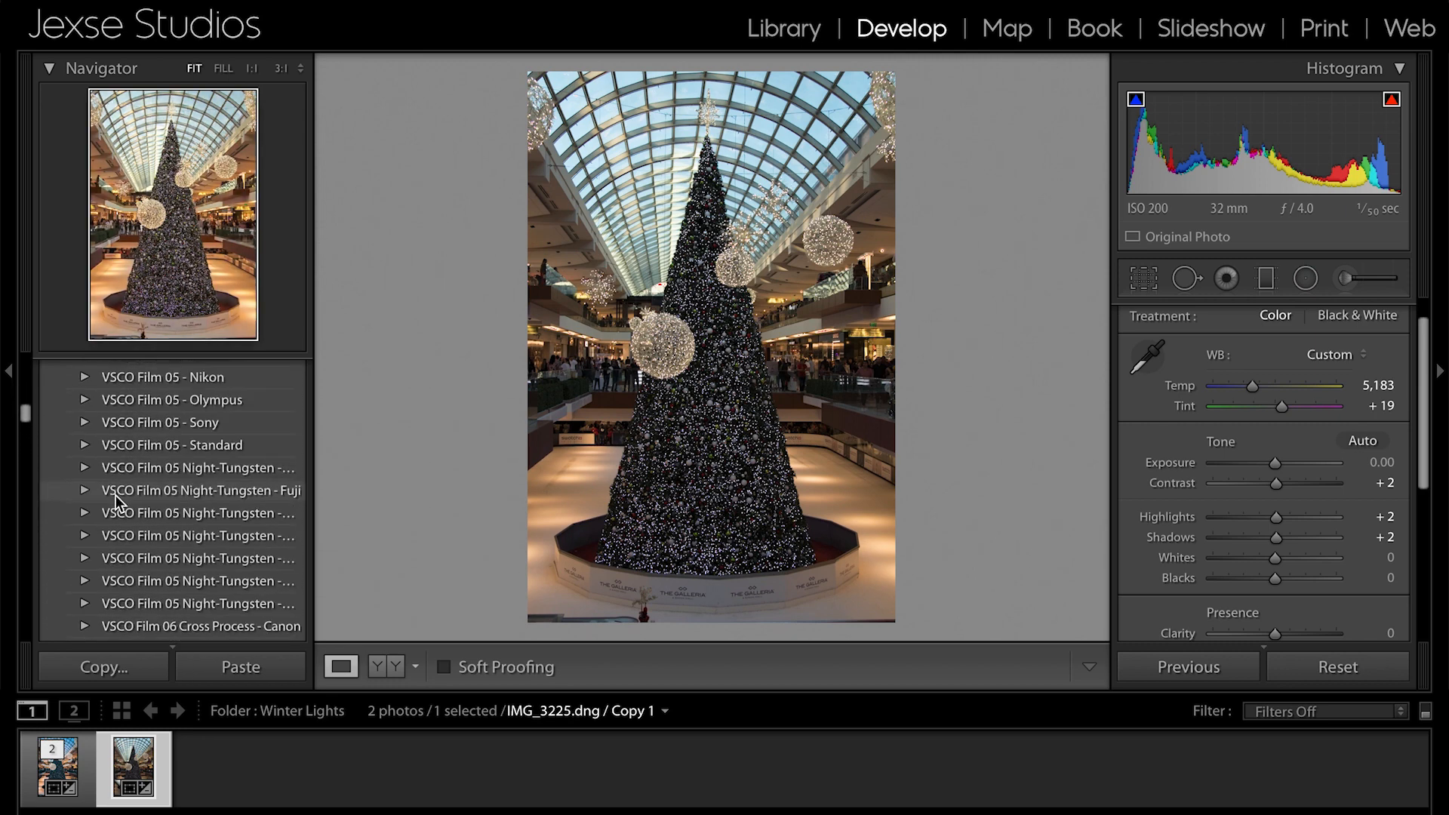
{"action": "scroll", "coordinate": [116, 502], "scroll_direction": "up", "scroll_amount": 10}
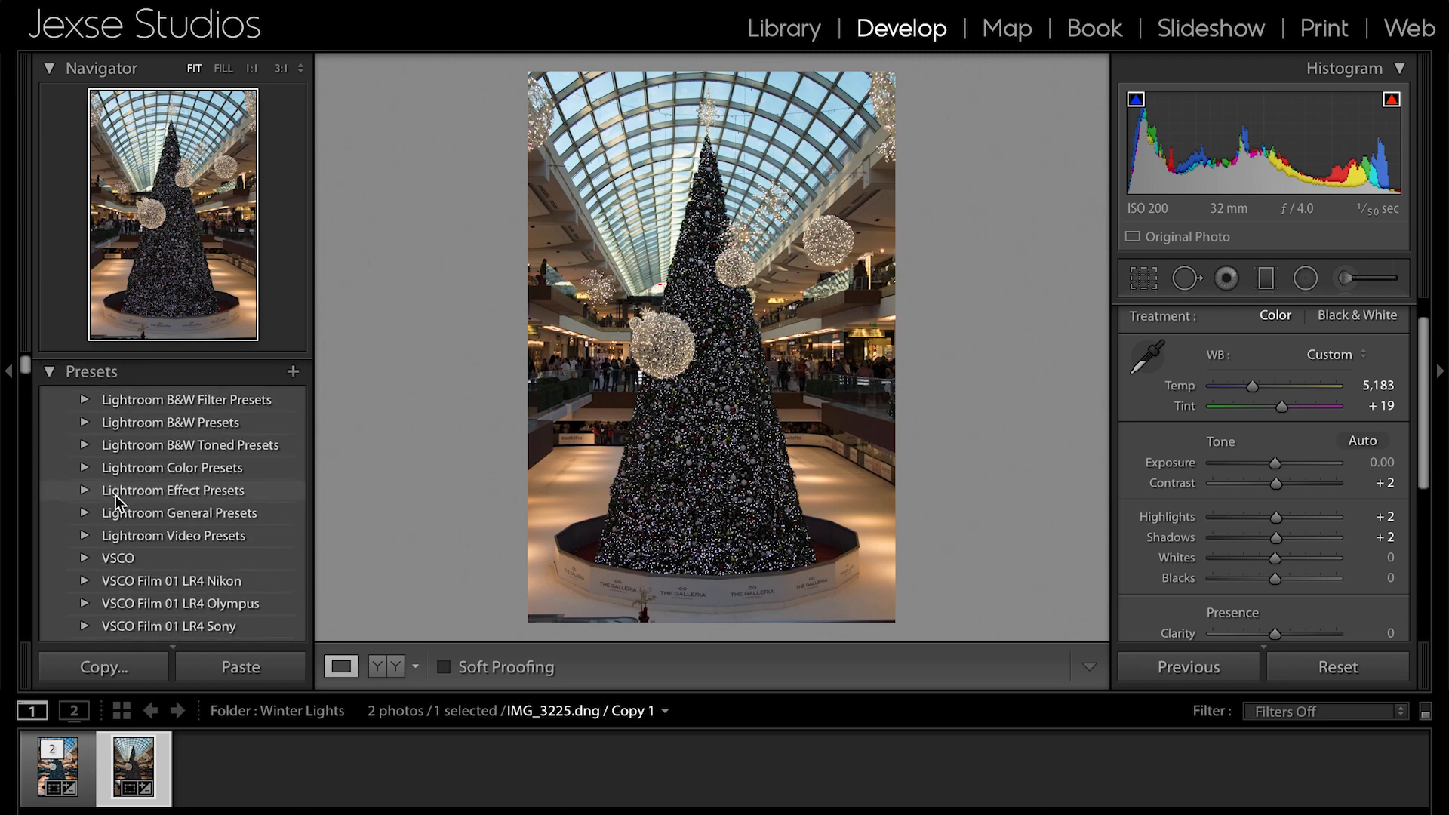
{"action": "scroll", "coordinate": [117, 502], "scroll_direction": "down", "scroll_amount": 8}
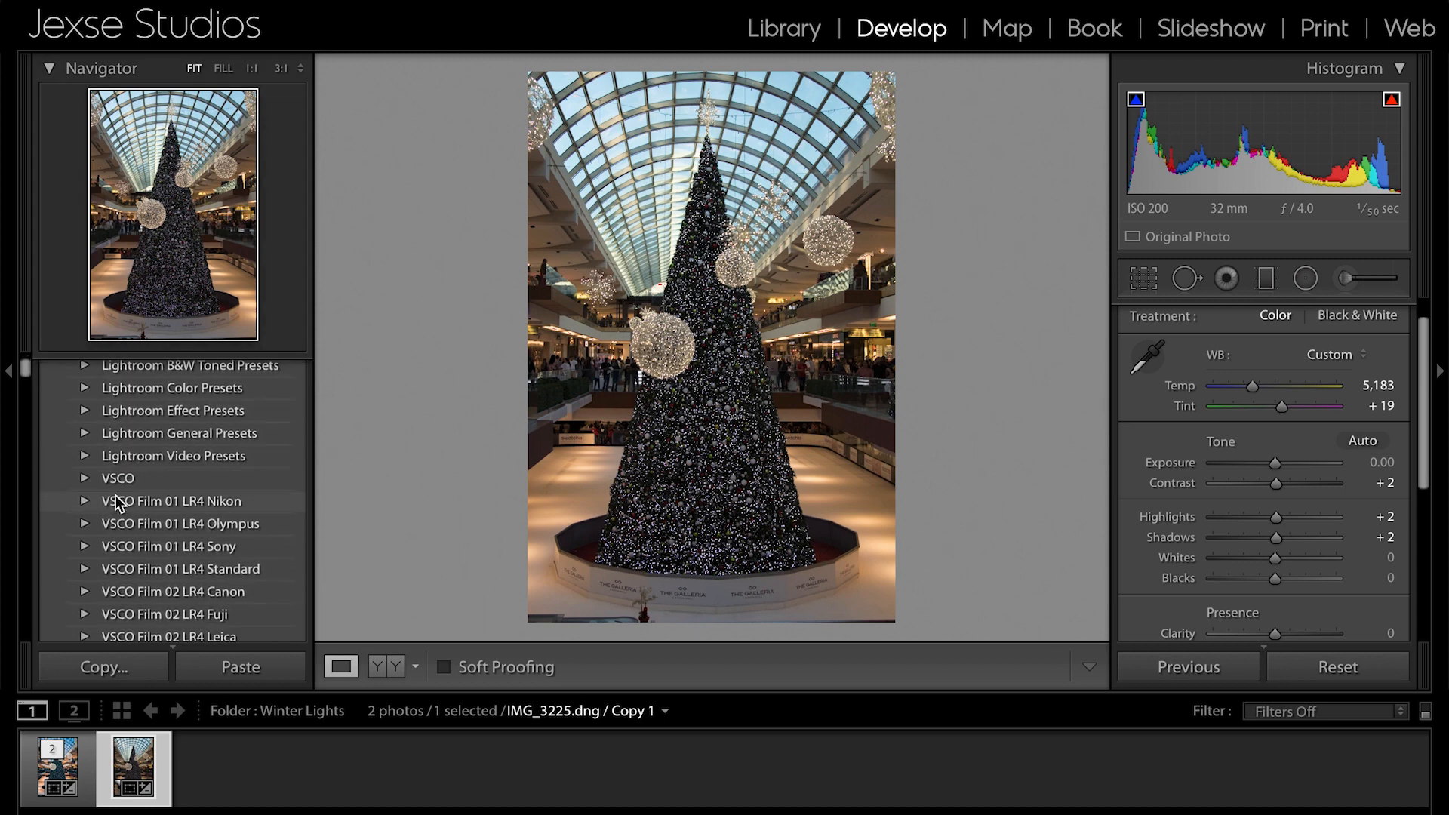
{"action": "scroll", "coordinate": [116, 502], "scroll_direction": "down", "scroll_amount": 8}
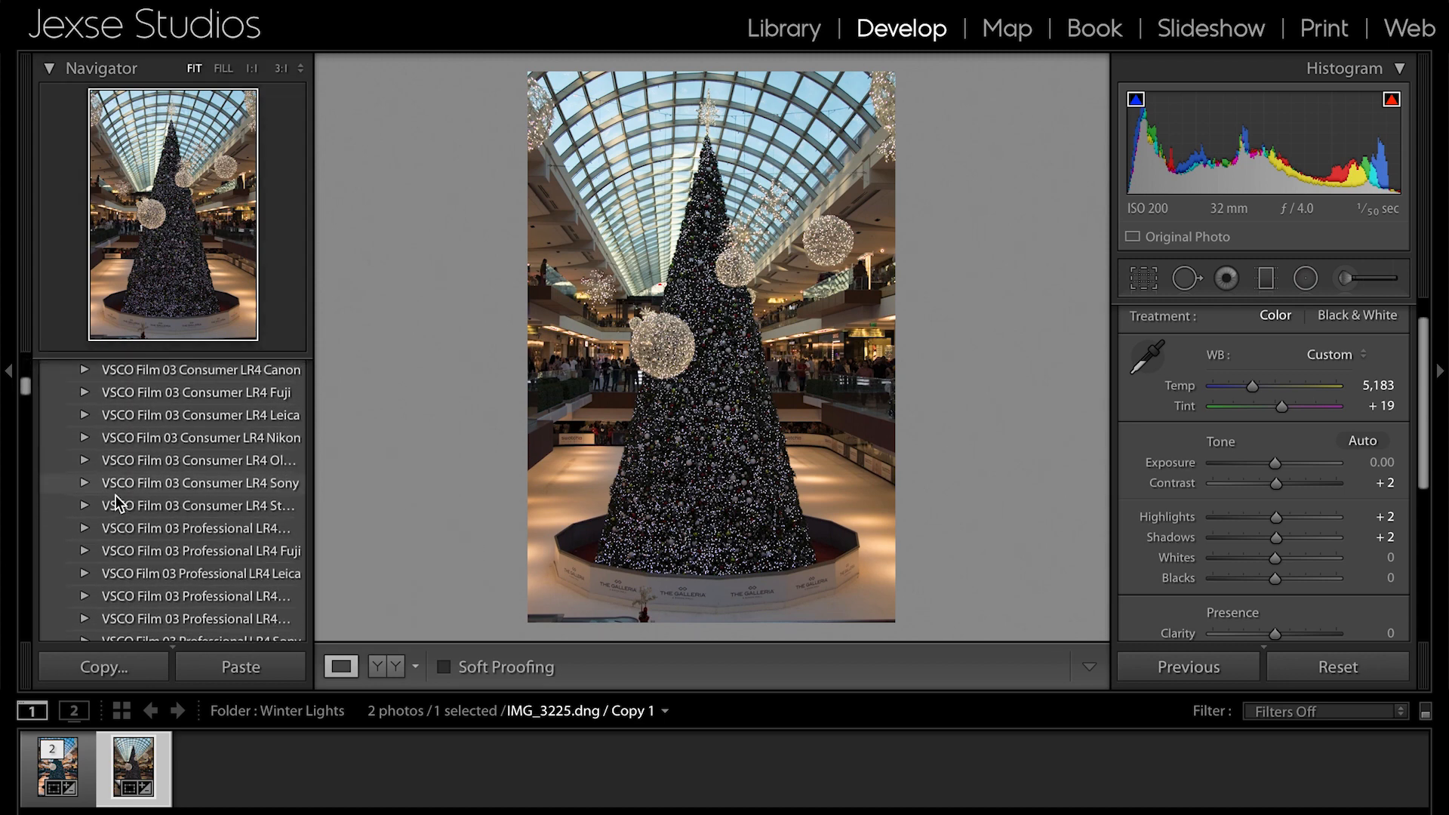
{"action": "scroll", "coordinate": [117, 502], "scroll_direction": "down", "scroll_amount": 8}
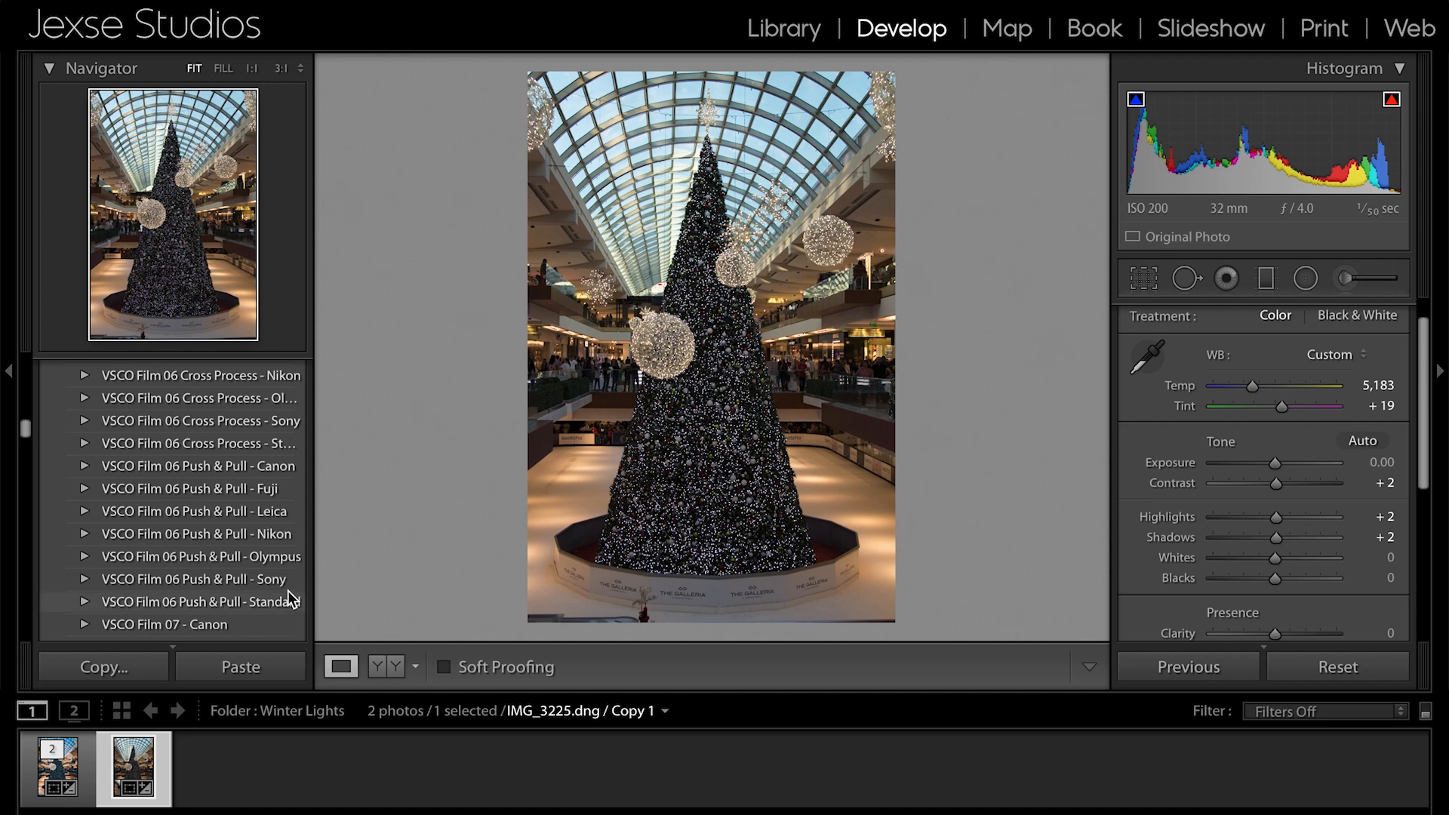
{"action": "scroll", "coordinate": [242, 600], "scroll_direction": "down", "scroll_amount": 10}
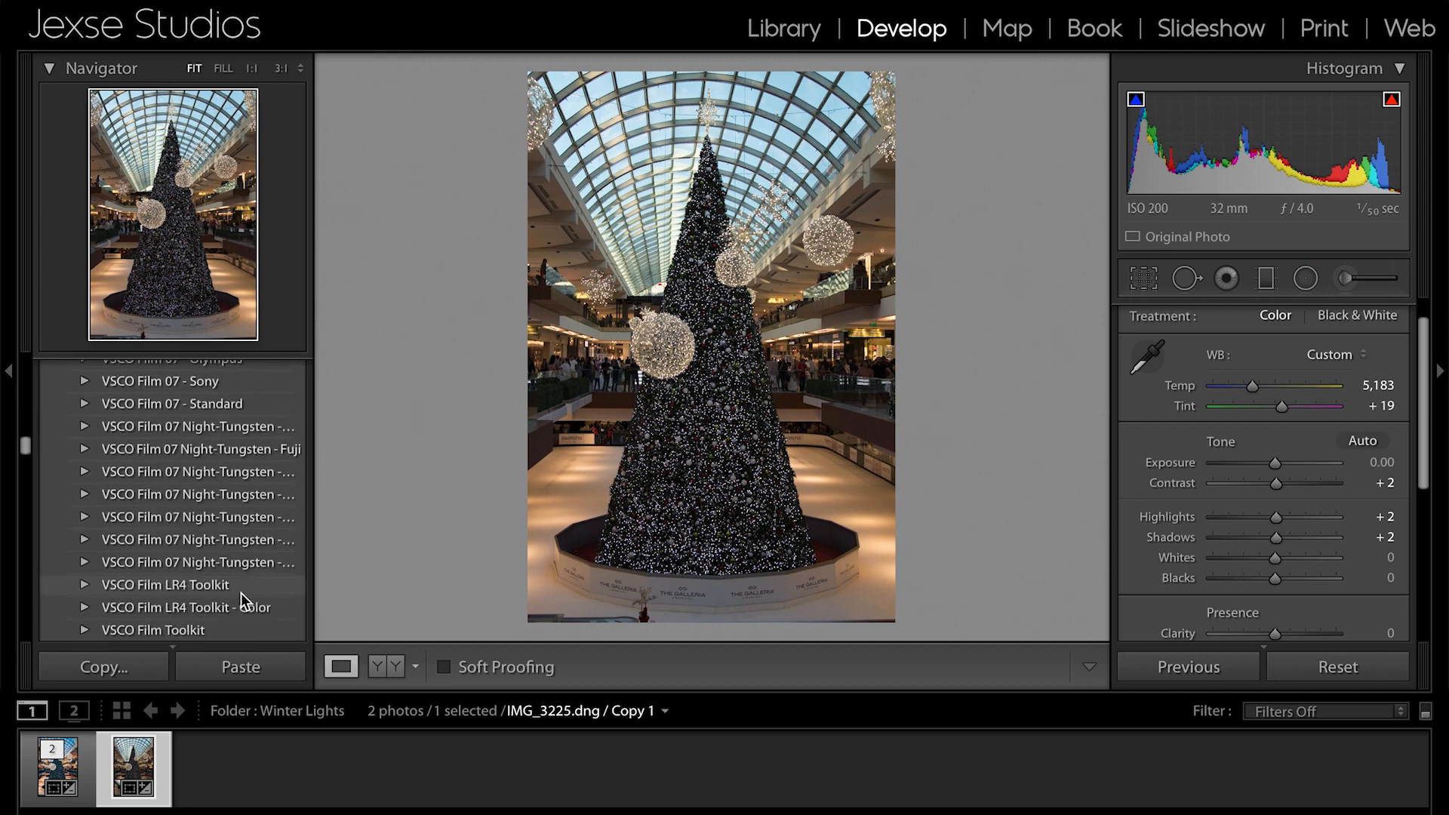
{"action": "scroll", "coordinate": [242, 600], "scroll_direction": "down", "scroll_amount": 15}
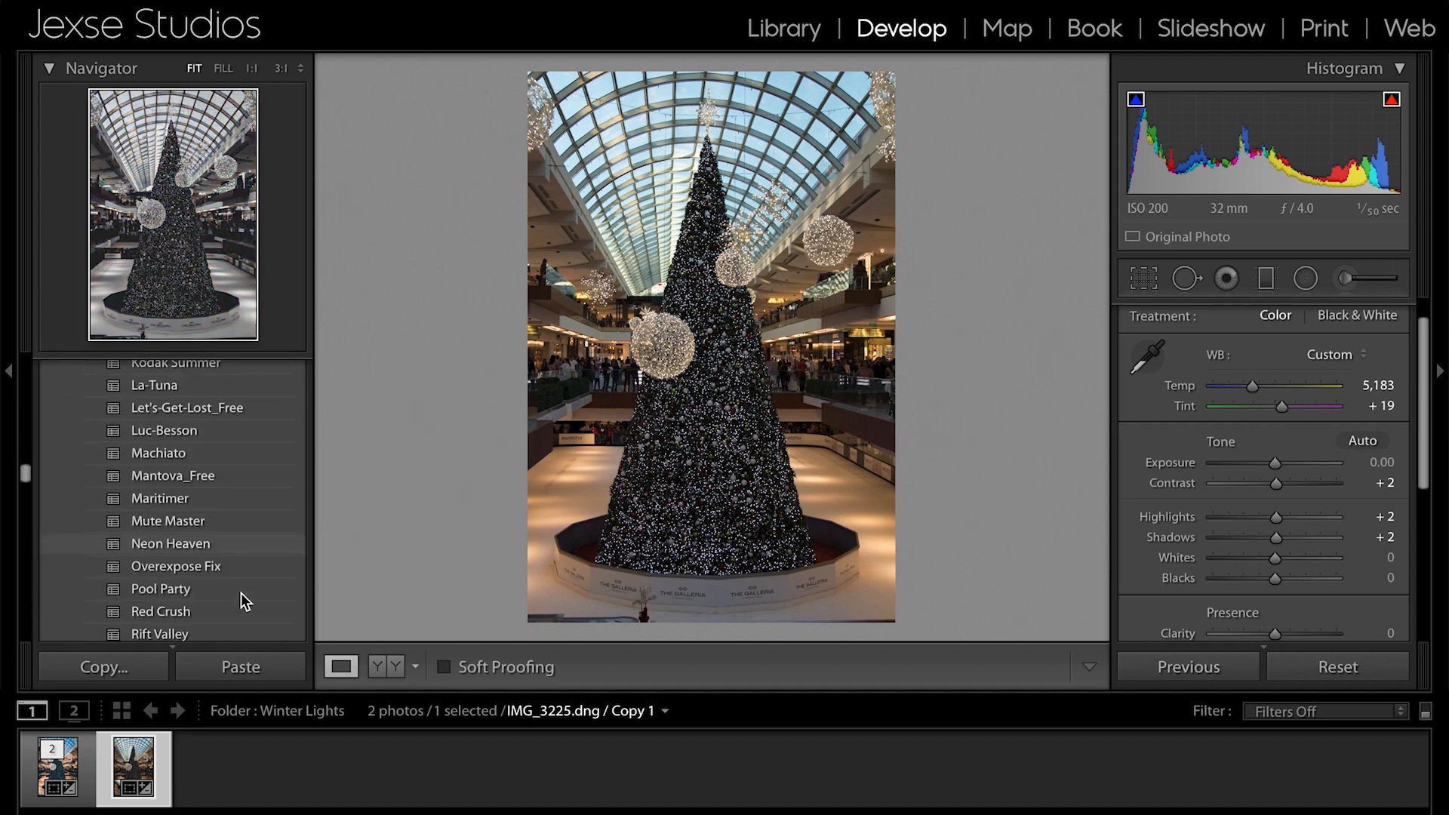
{"action": "scroll", "coordinate": [243, 601], "scroll_direction": "down", "scroll_amount": 3}
{"action": "scroll", "coordinate": [242, 600], "scroll_direction": "up", "scroll_amount": 20}
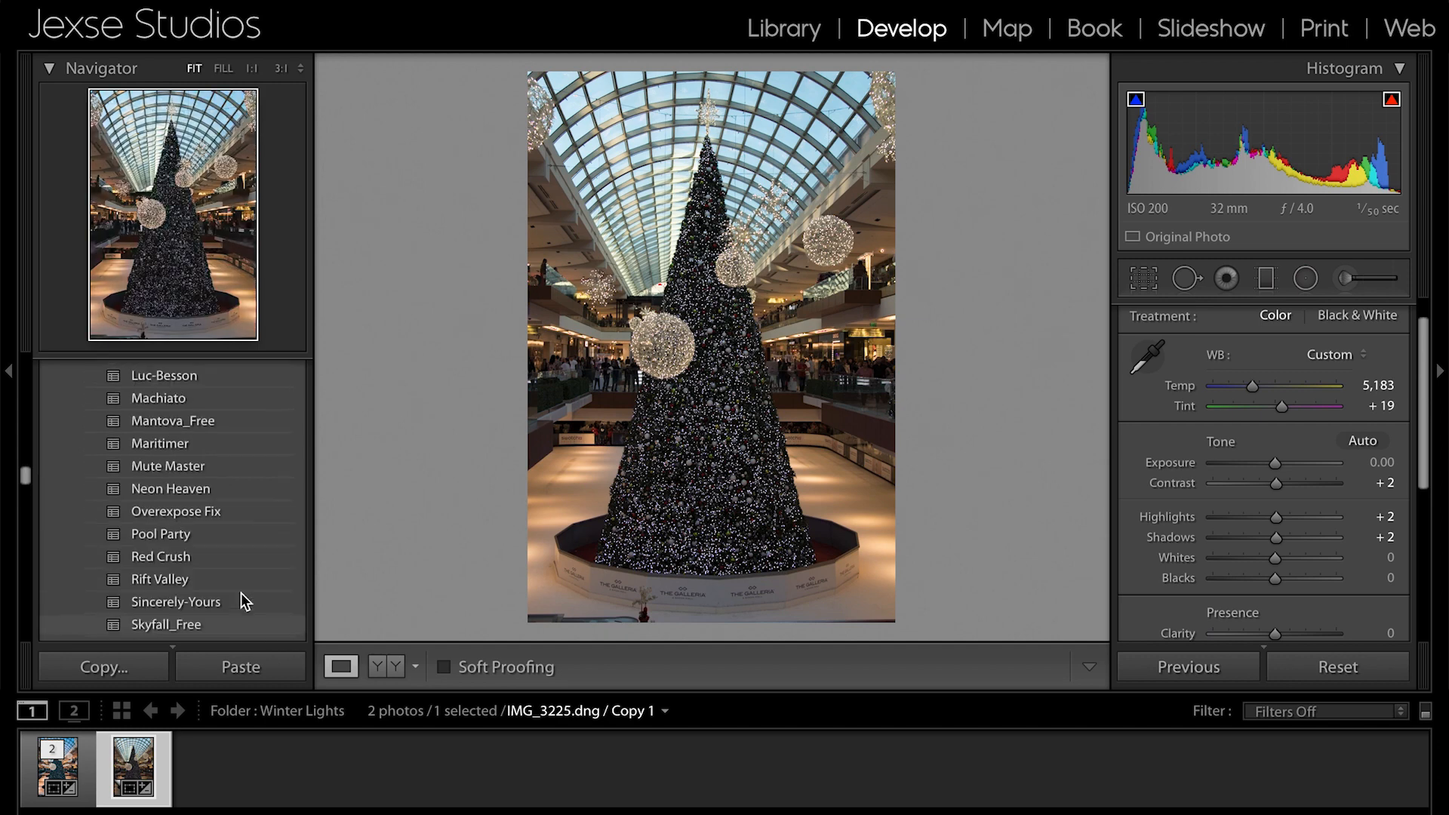
{"action": "scroll", "coordinate": [242, 600], "scroll_direction": "up", "scroll_amount": 15}
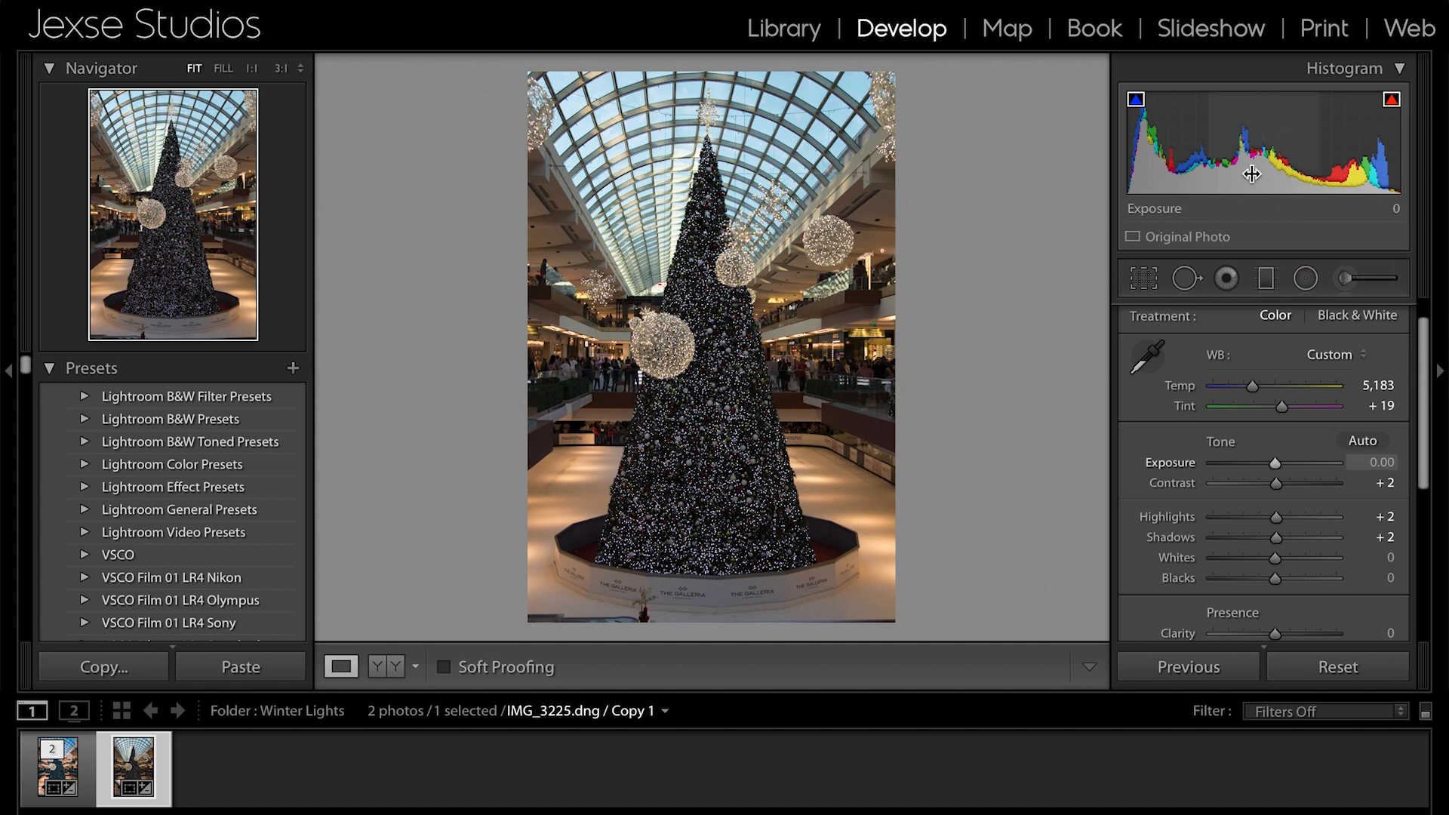
- Review the crop aspect ratios, keep Original, and automatically straighten the photo with Crop & Straighten
{"action": "left_click", "coordinate": [1146, 281]}
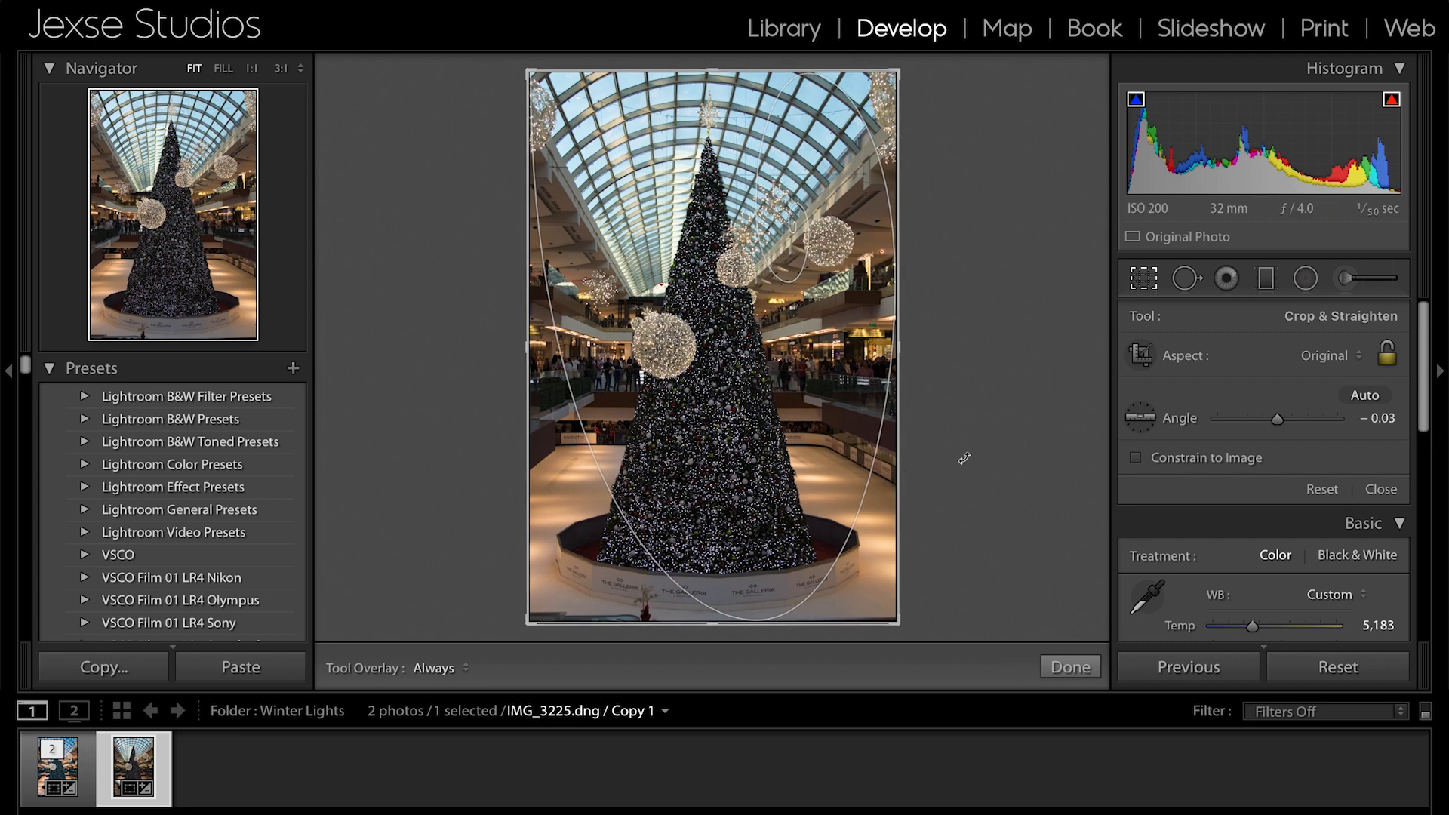
{"action": "left_click", "coordinate": [1324, 359]}
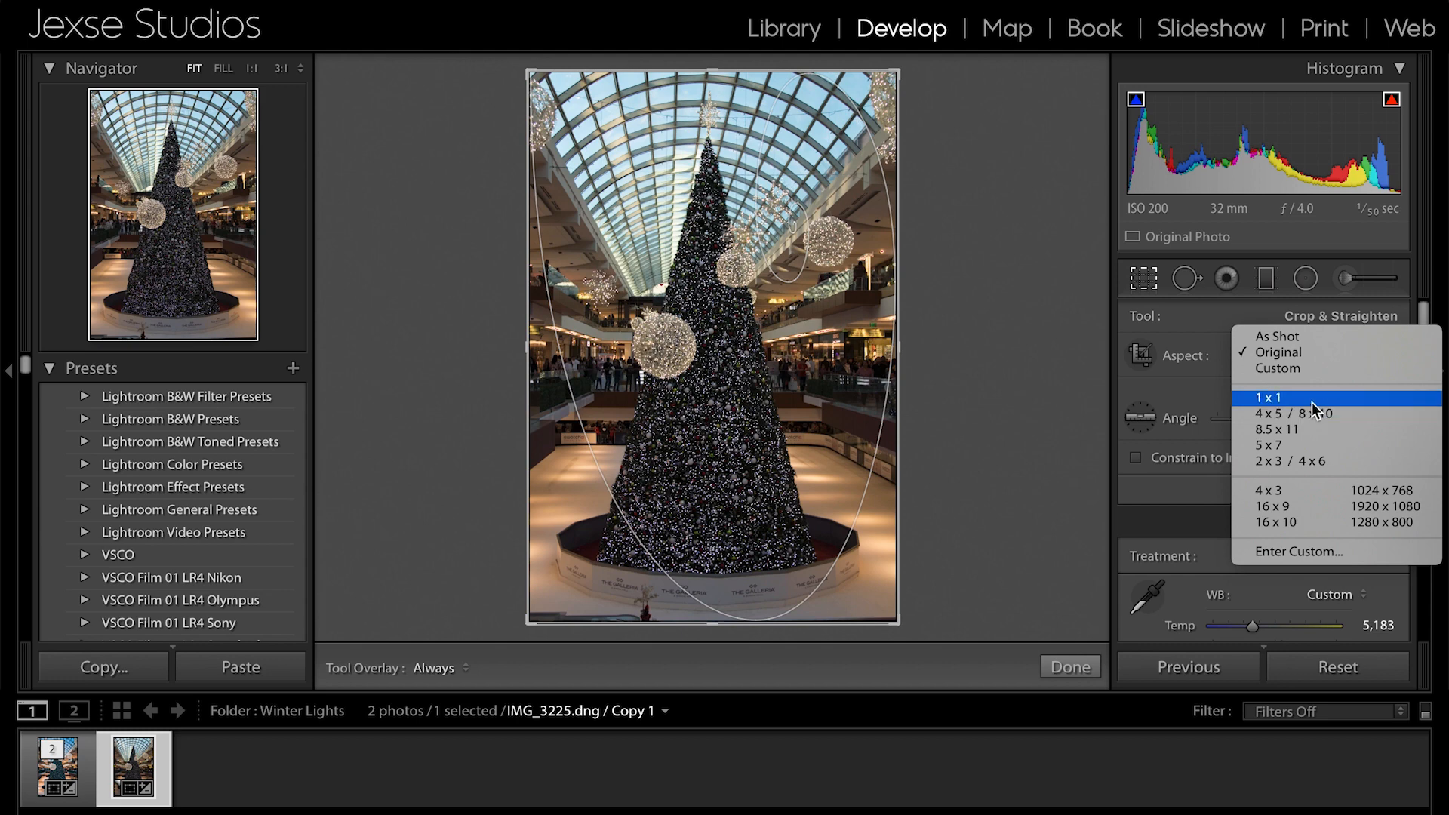
{"action": "left_click", "coordinate": [1059, 397]}
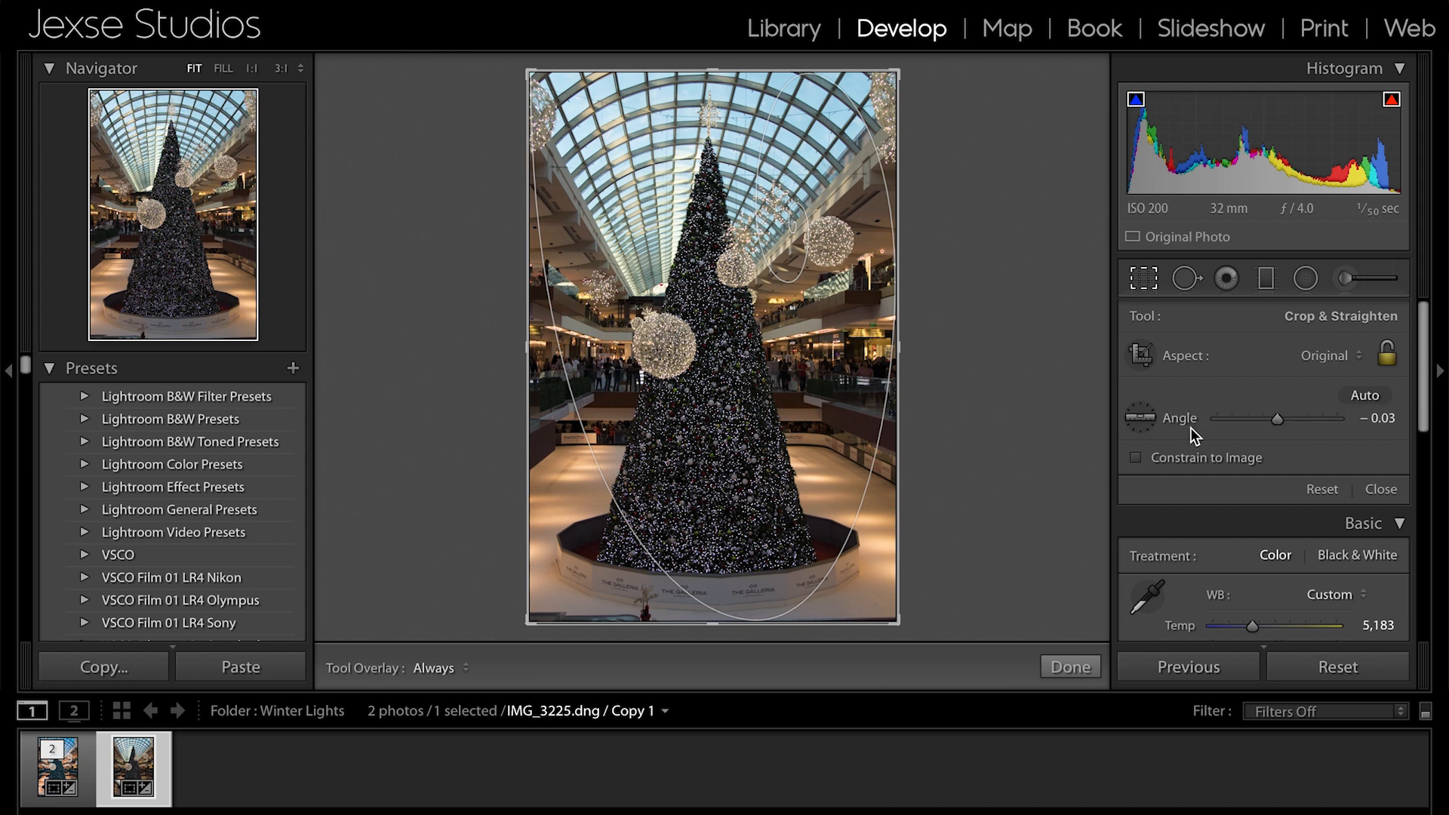
{"action": "left_click", "coordinate": [1368, 395]}
{"action": "key", "text": "Return"}
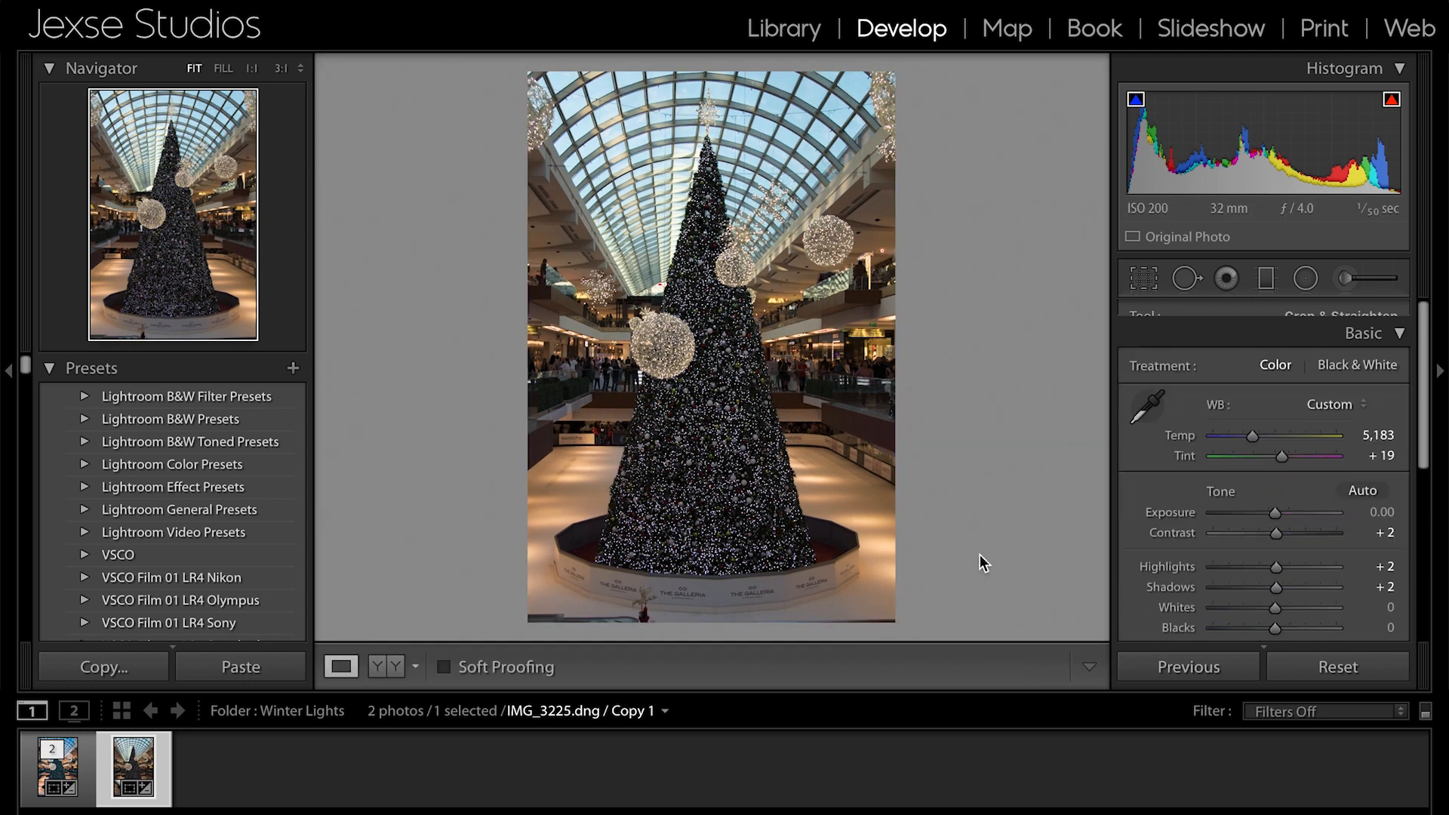
- Heal over the large hanging light ball beside the tree with Spot Removal, sampling from the middle of the tree
{"action": "left_click", "coordinate": [1185, 280]}
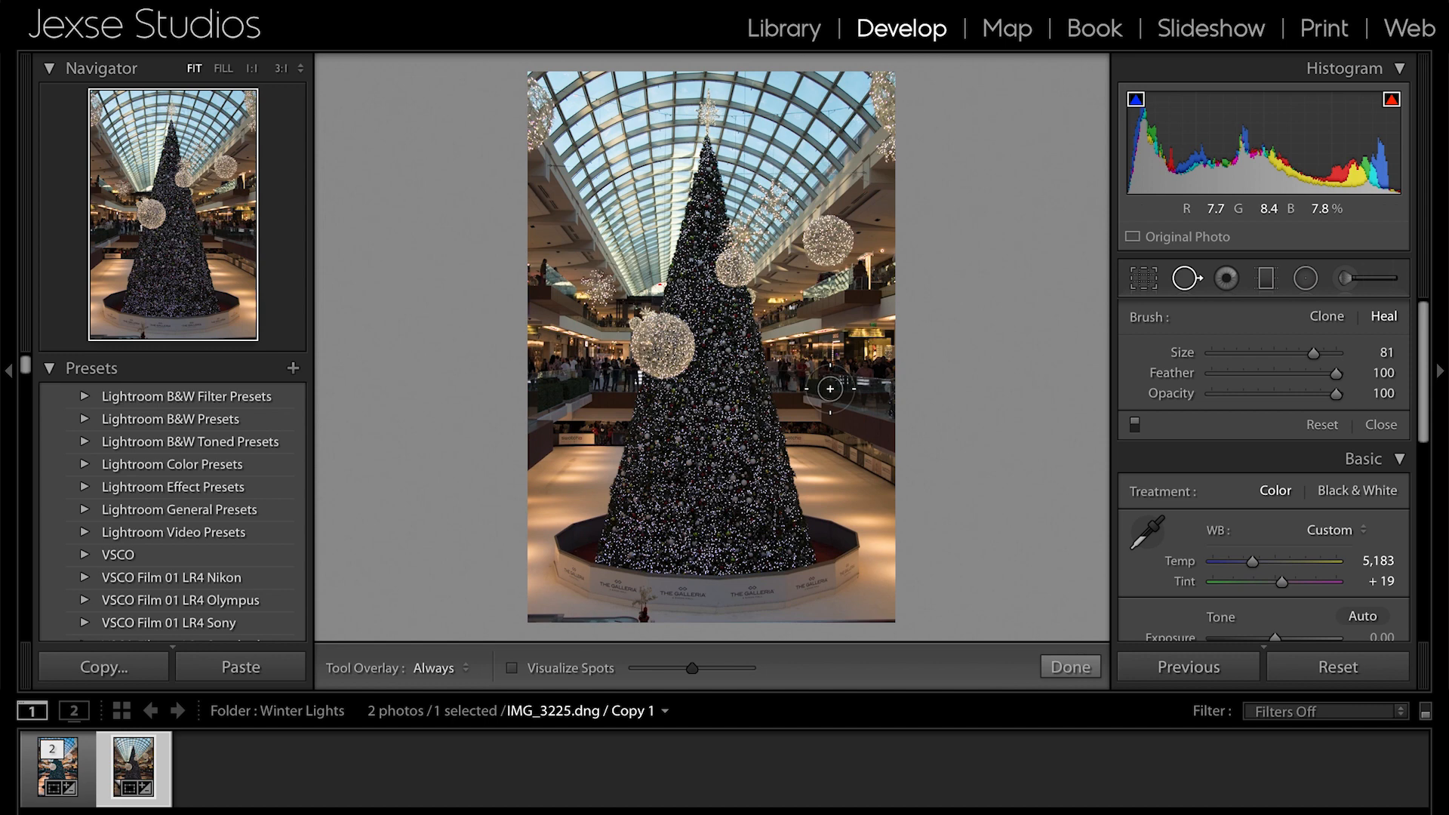
{"action": "left_click", "coordinate": [664, 344]}
{"action": "mouse_move", "coordinate": [664, 346]}
{"action": "left_mouse_down"}
{"action": "mouse_move", "coordinate": [677, 343]}
{"action": "mouse_move", "coordinate": [644, 360]}
{"action": "left_mouse_up"}
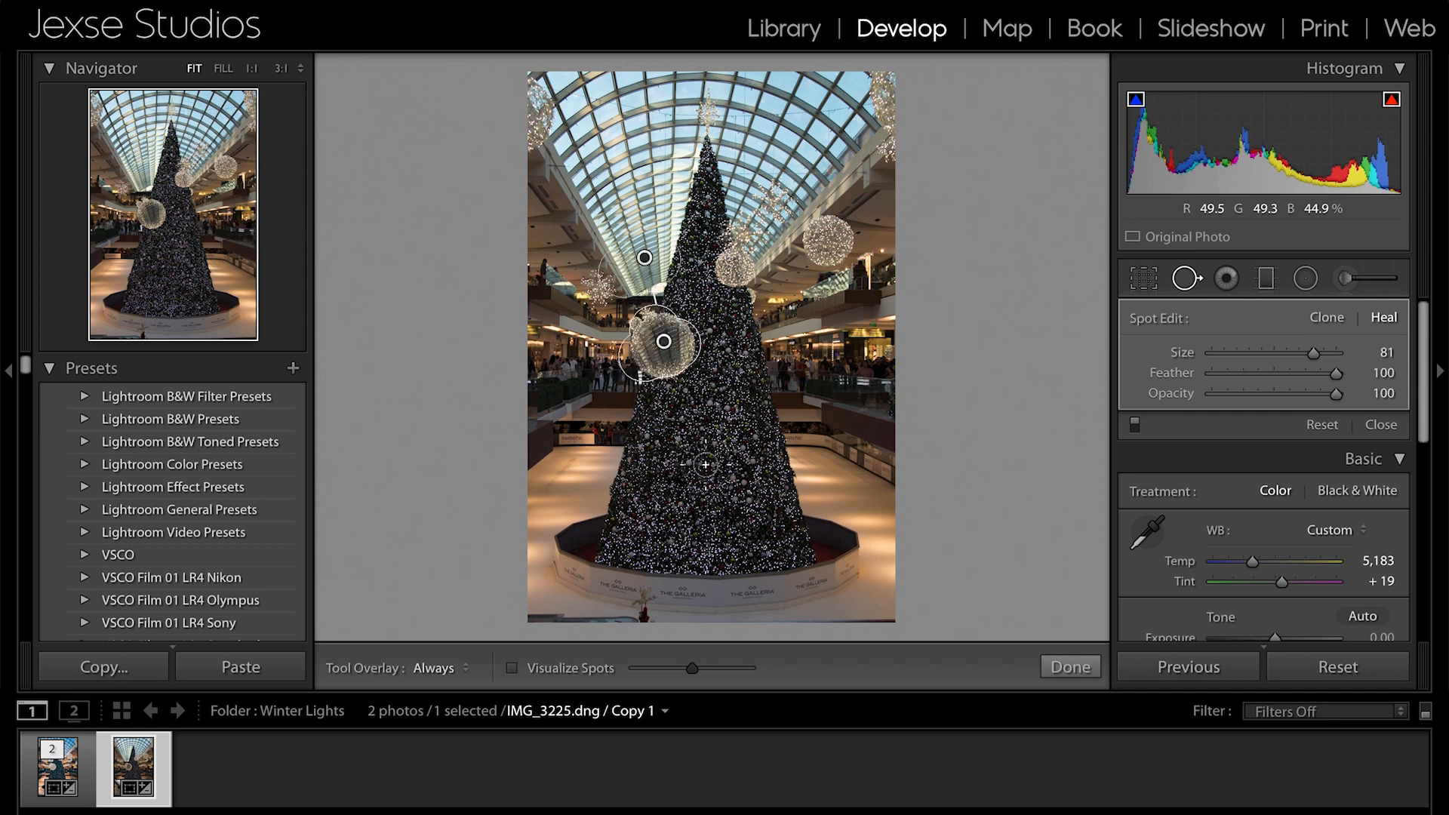
{"action": "mouse_move", "coordinate": [689, 244]}
{"action": "left_mouse_down"}
{"action": "mouse_move", "coordinate": [721, 226]}
{"action": "mouse_move", "coordinate": [722, 393]}
{"action": "left_mouse_up"}
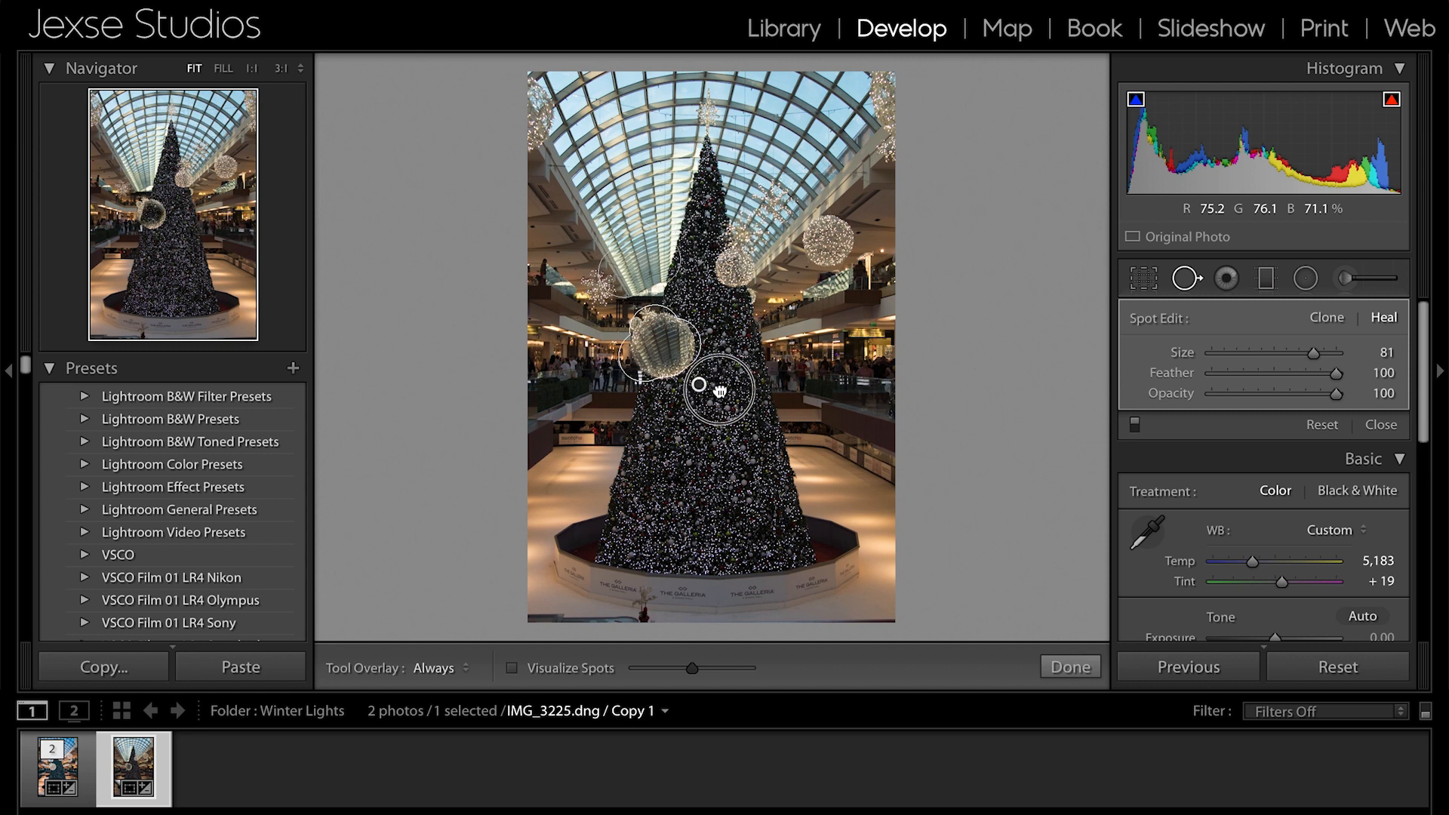
{"action": "key", "text": "Delete"}
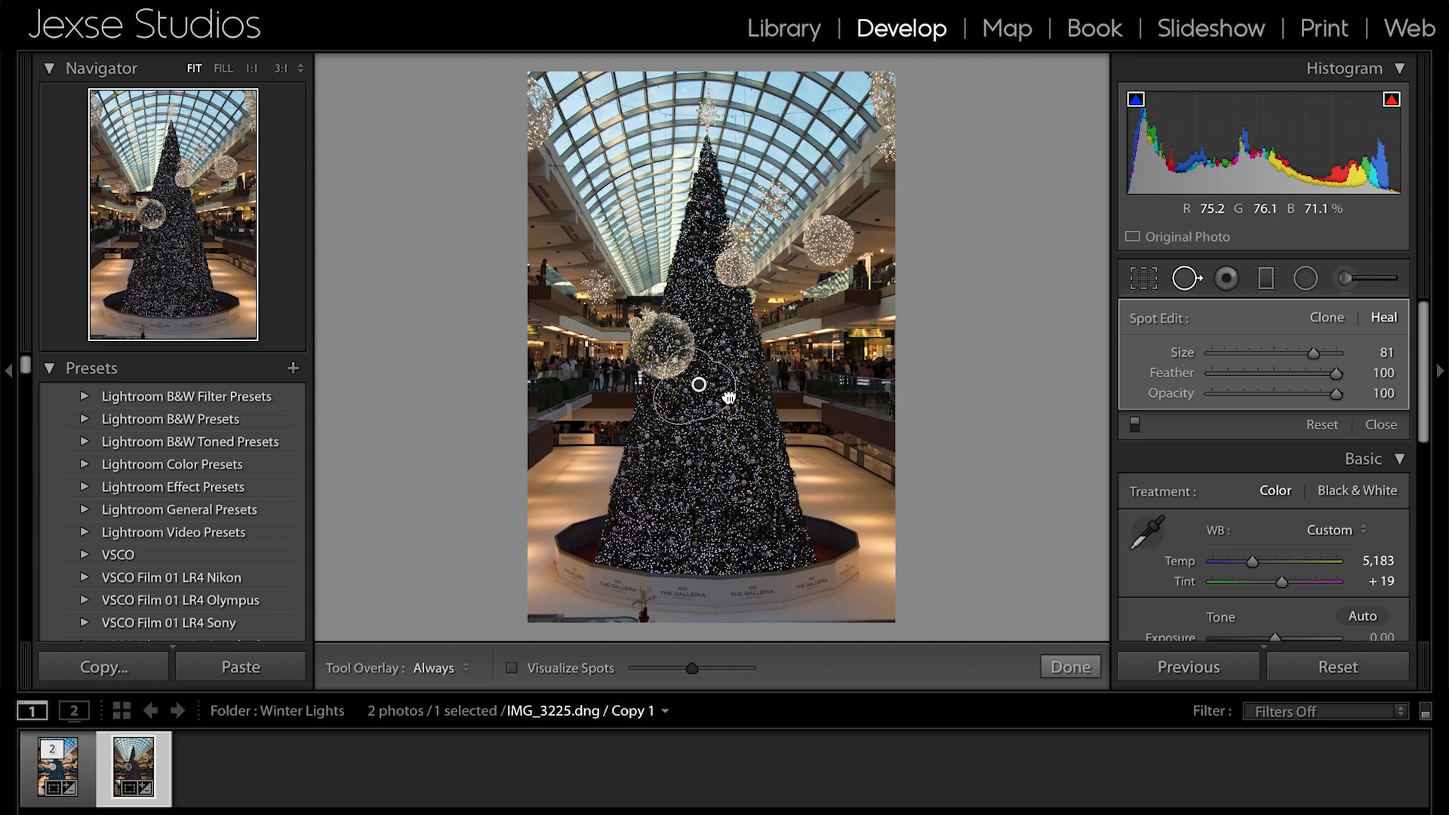
{"action": "key", "text": "ctrl+z"}
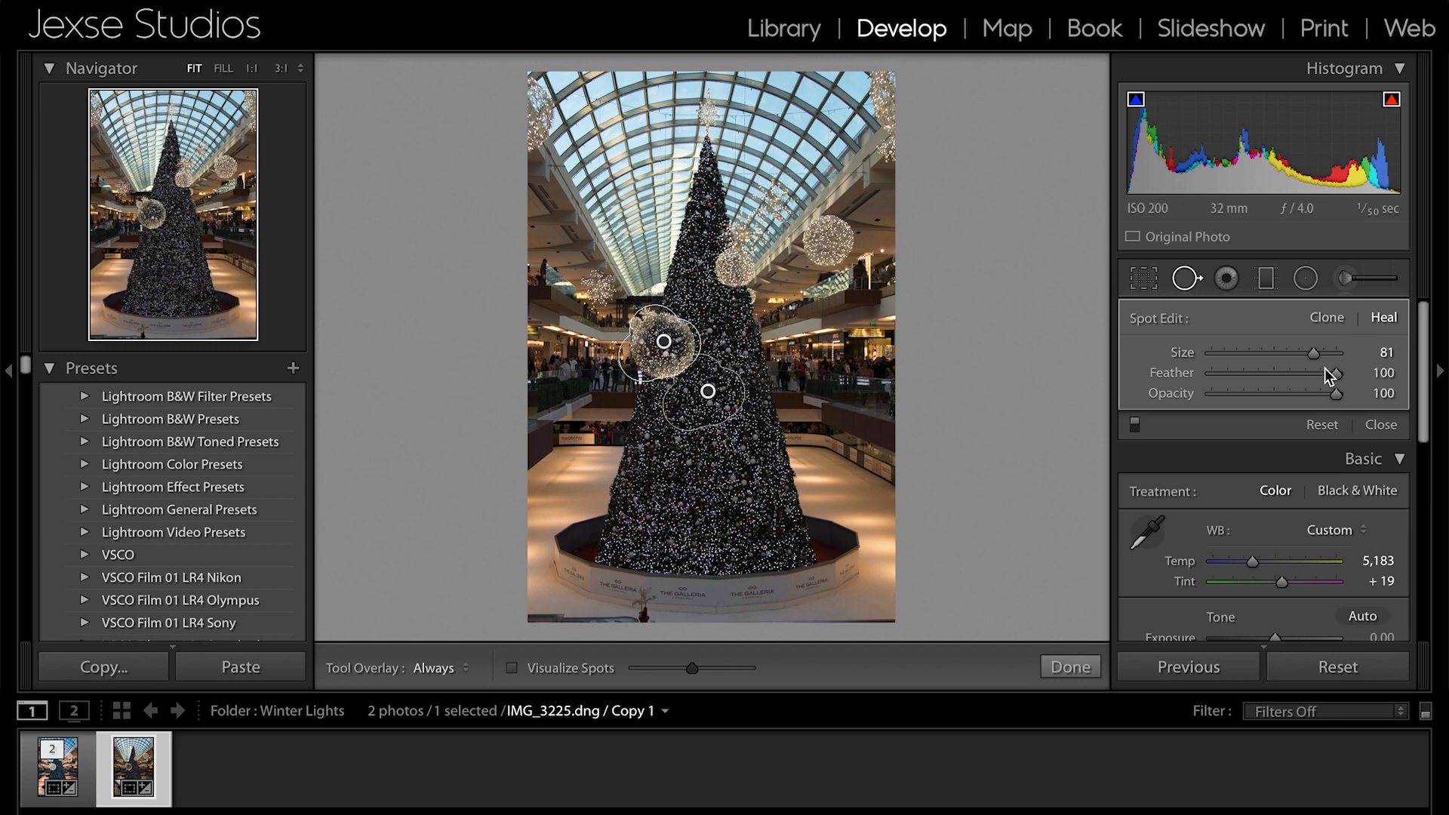
- Set the heal spot over the large light ball to size 72 and feather 10, and delete the spot
{"action": "mouse_move", "coordinate": [1313, 354]}
{"action": "left_mouse_down"}
{"action": "mouse_move", "coordinate": [1300, 357]}
{"action": "mouse_move", "coordinate": [1335, 372]}
{"action": "mouse_move", "coordinate": [1287, 375]}
{"action": "left_mouse_up"}
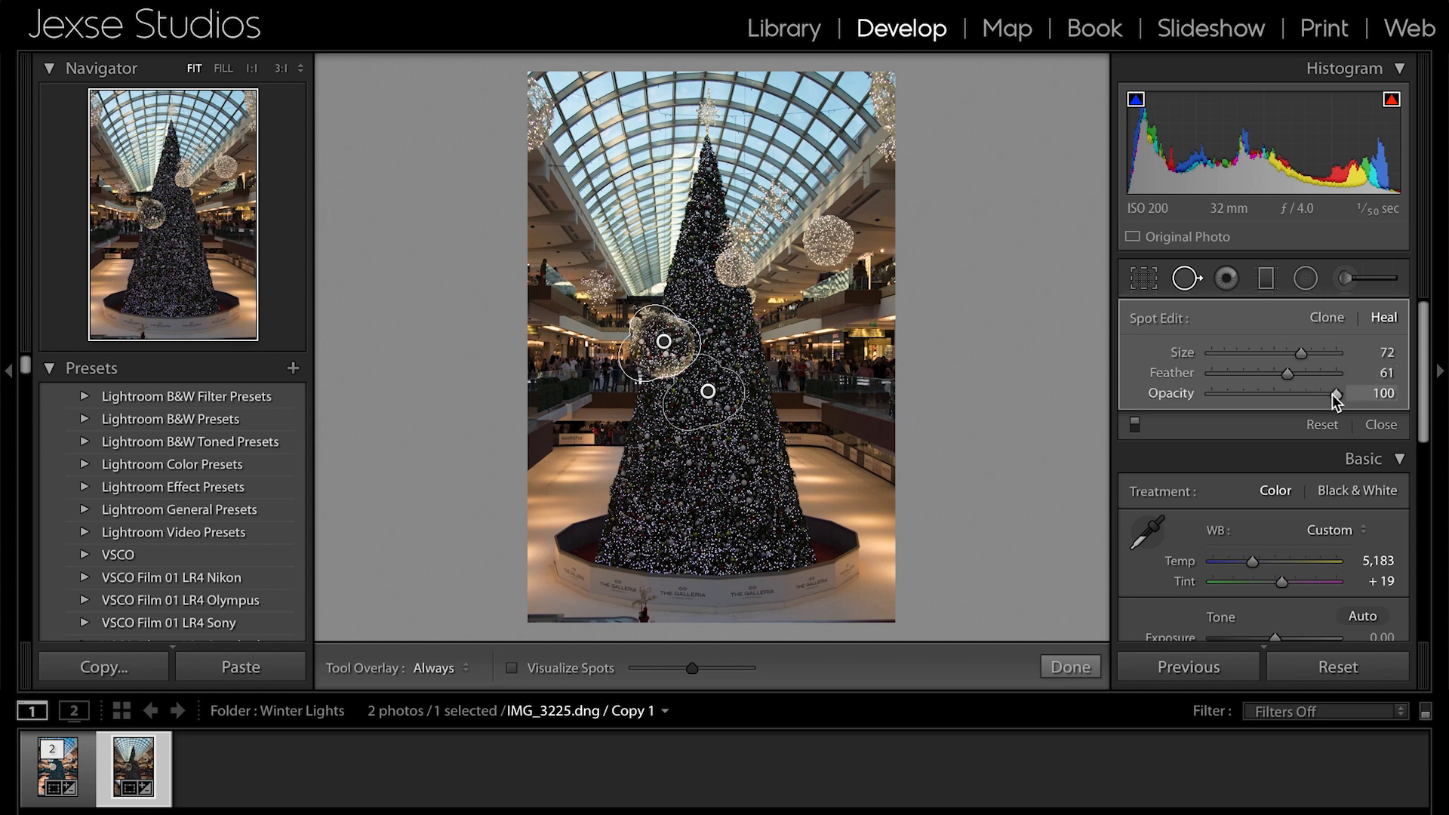
{"action": "left_click_drag", "start_coordinate": [1285, 375], "coordinate": [1224, 379]}
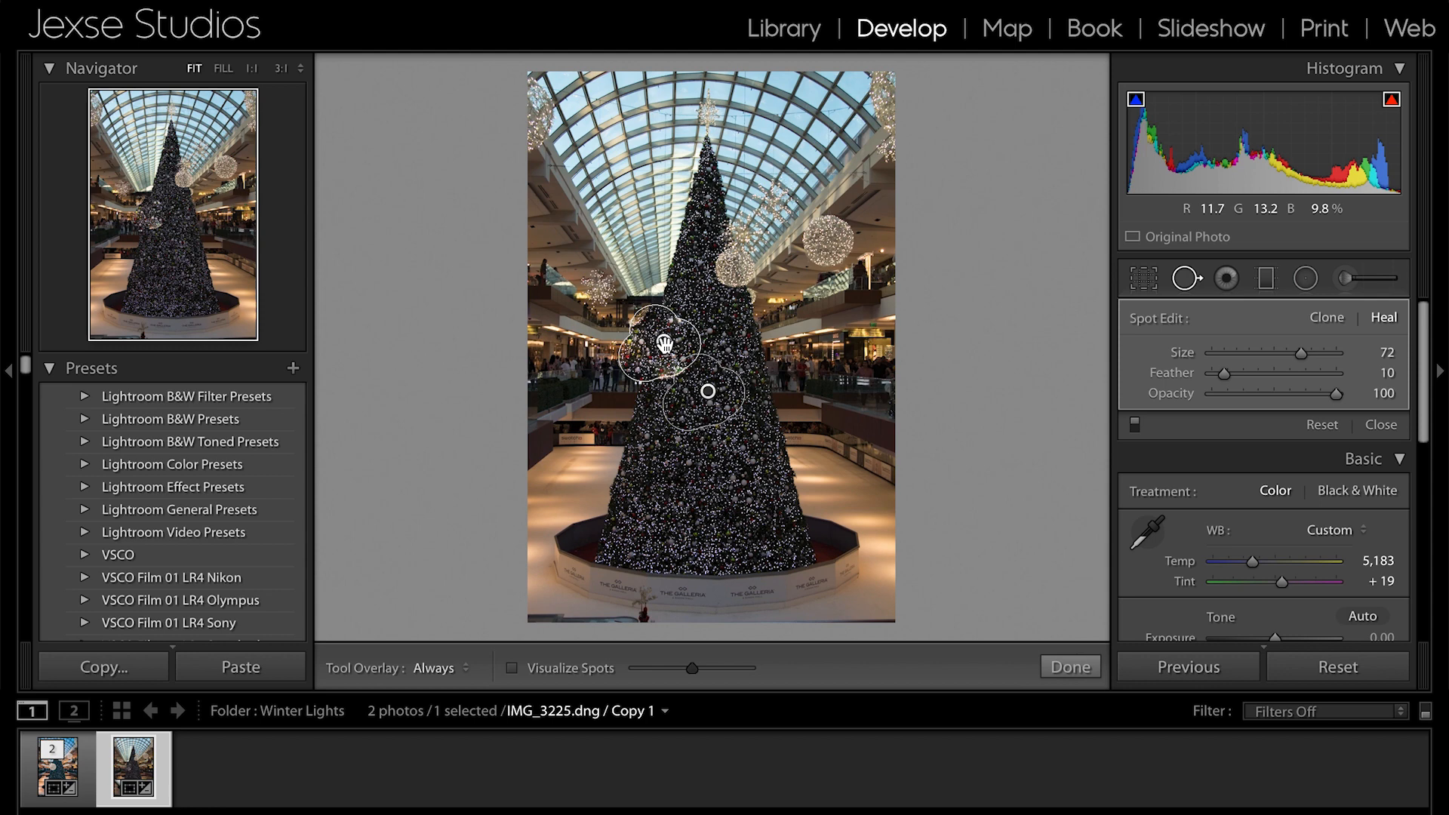
{"action": "key", "text": "Delete"}
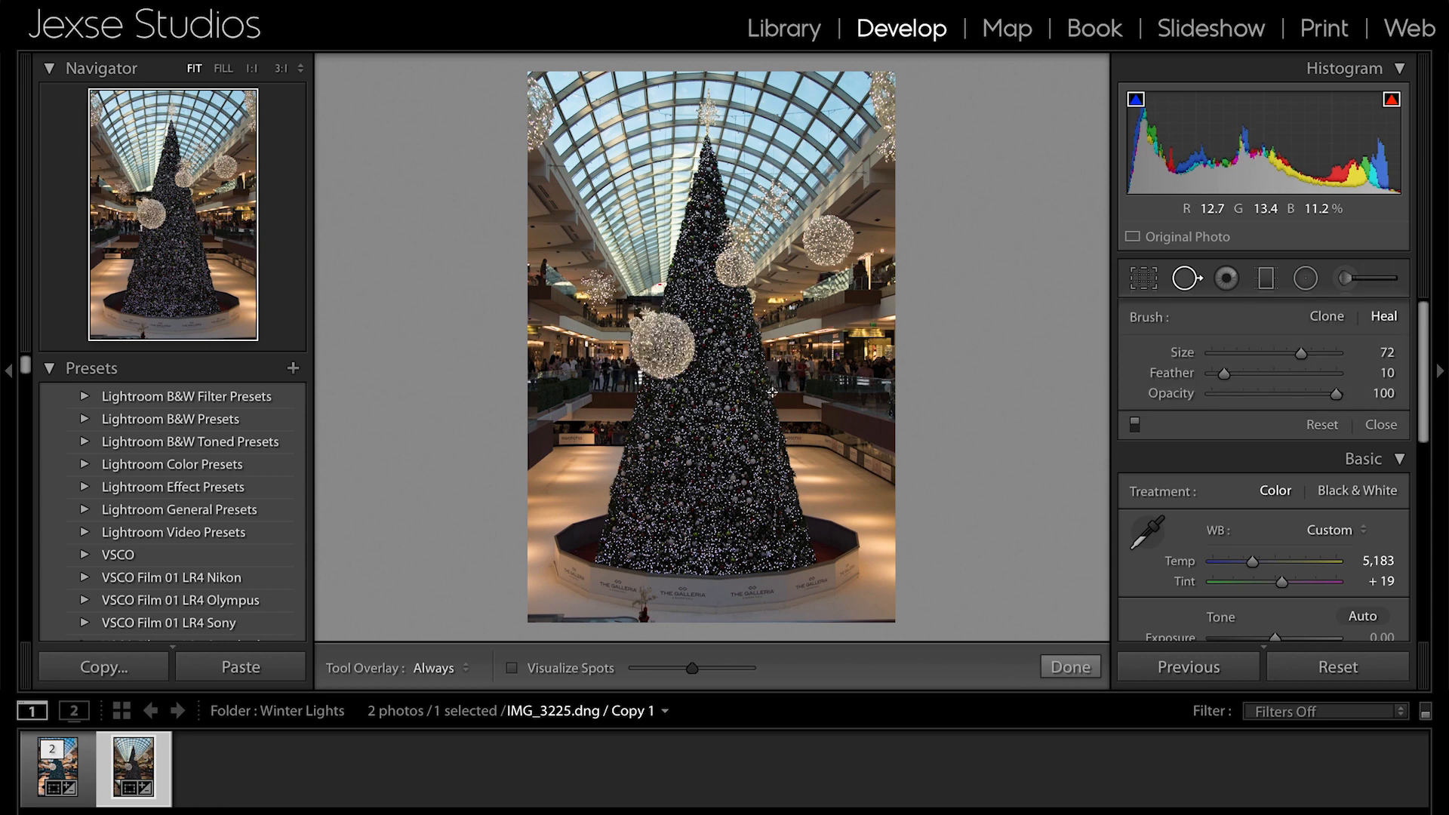
- Draw a near-vertical graduated filter across the full height of the photo and set its exposure to 0.65
{"action": "left_click", "coordinate": [1231, 284]}
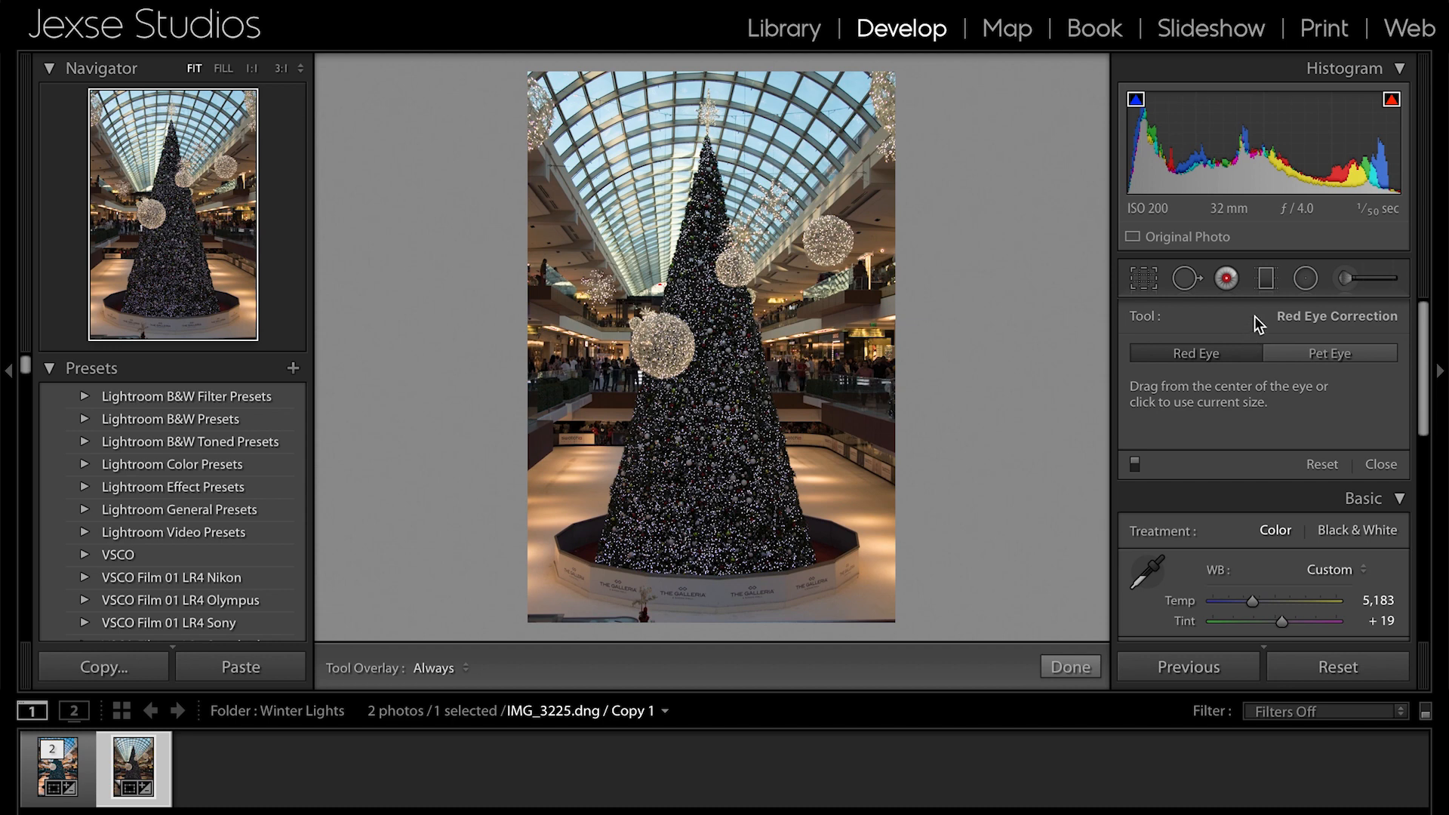
{"action": "left_click", "coordinate": [1267, 279]}
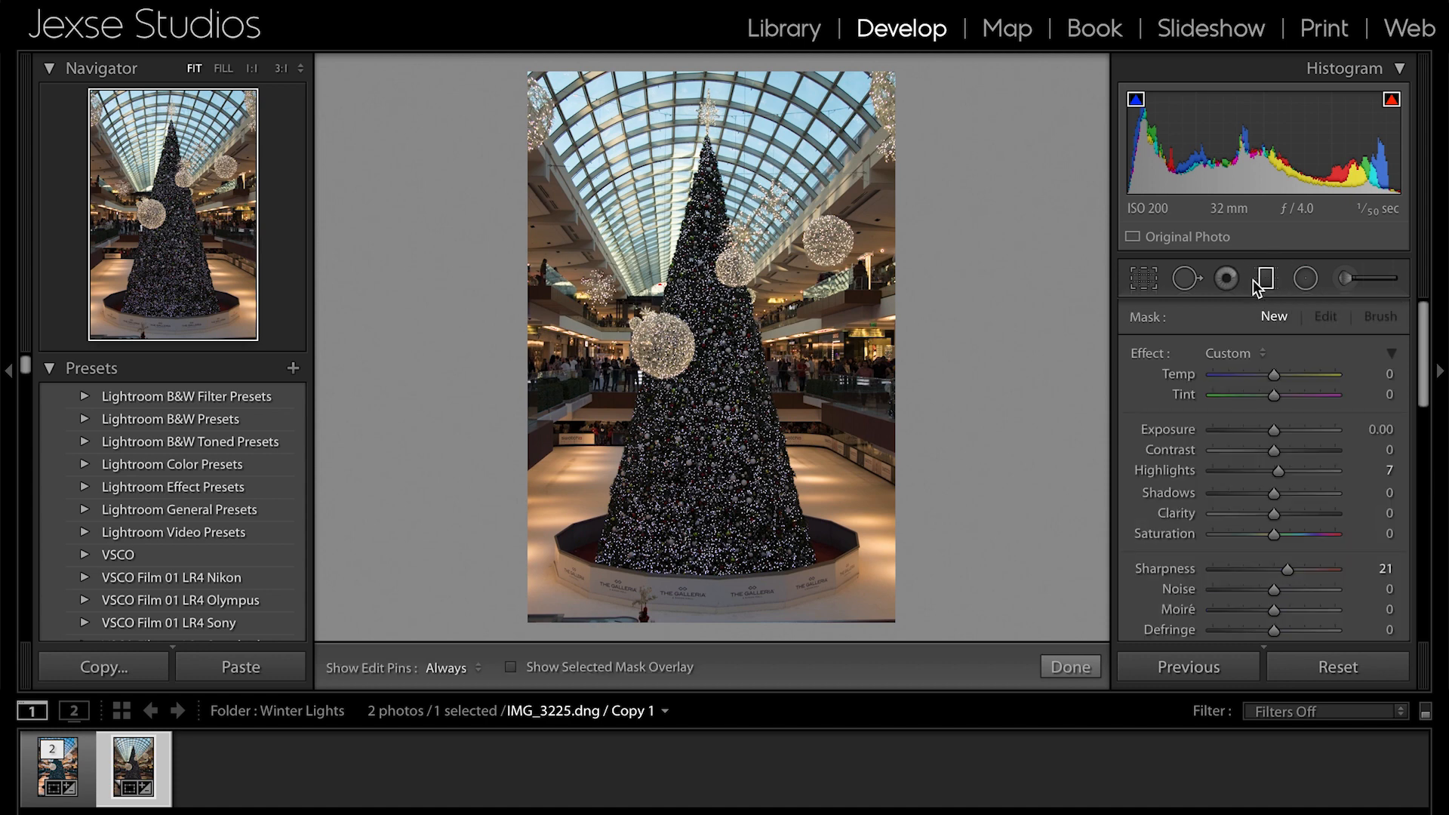
{"action": "left_click_drag", "start_coordinate": [711, 61], "coordinate": [716, 624]}
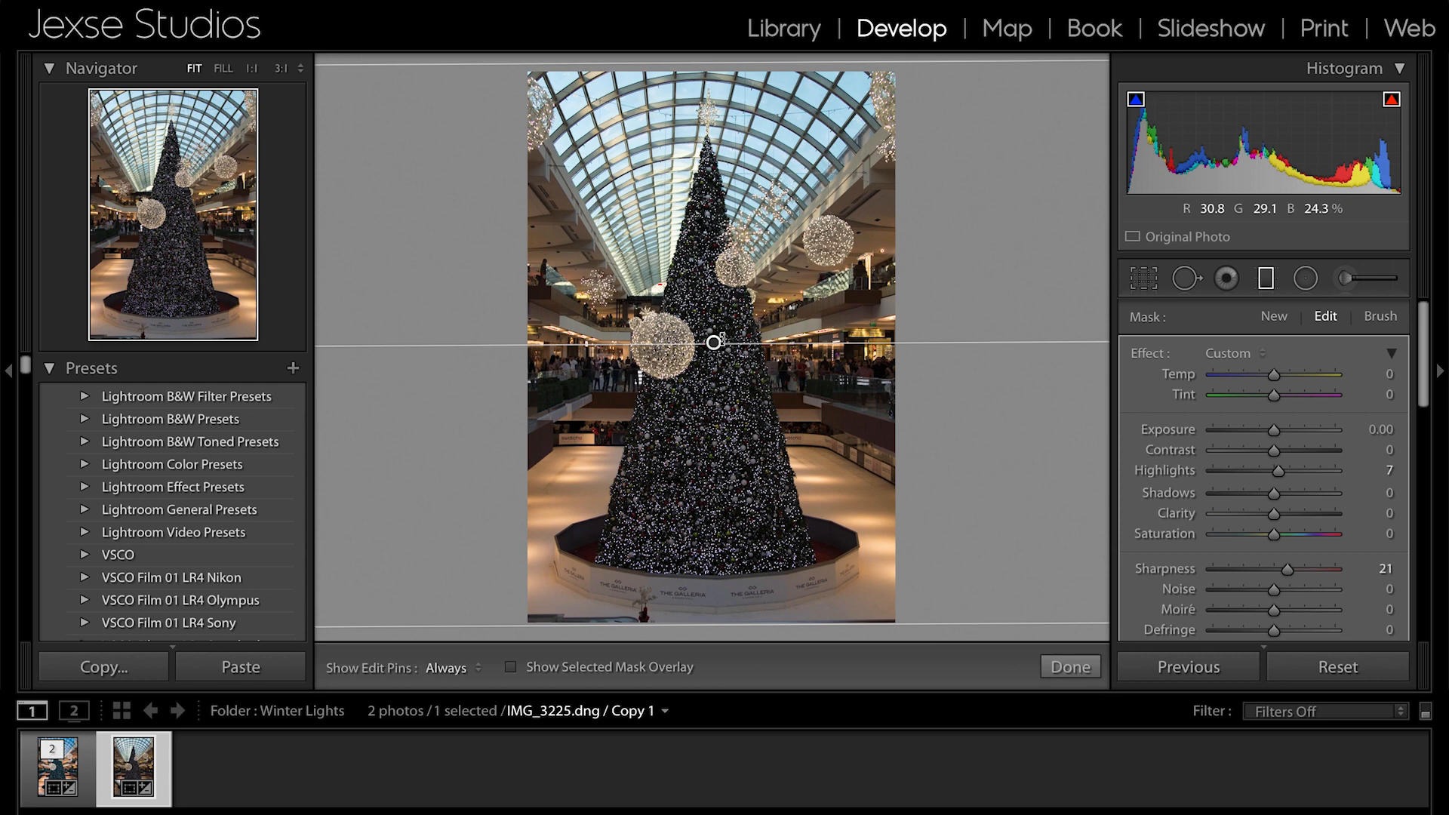
{"action": "left_click_drag", "start_coordinate": [726, 338], "coordinate": [641, 400]}
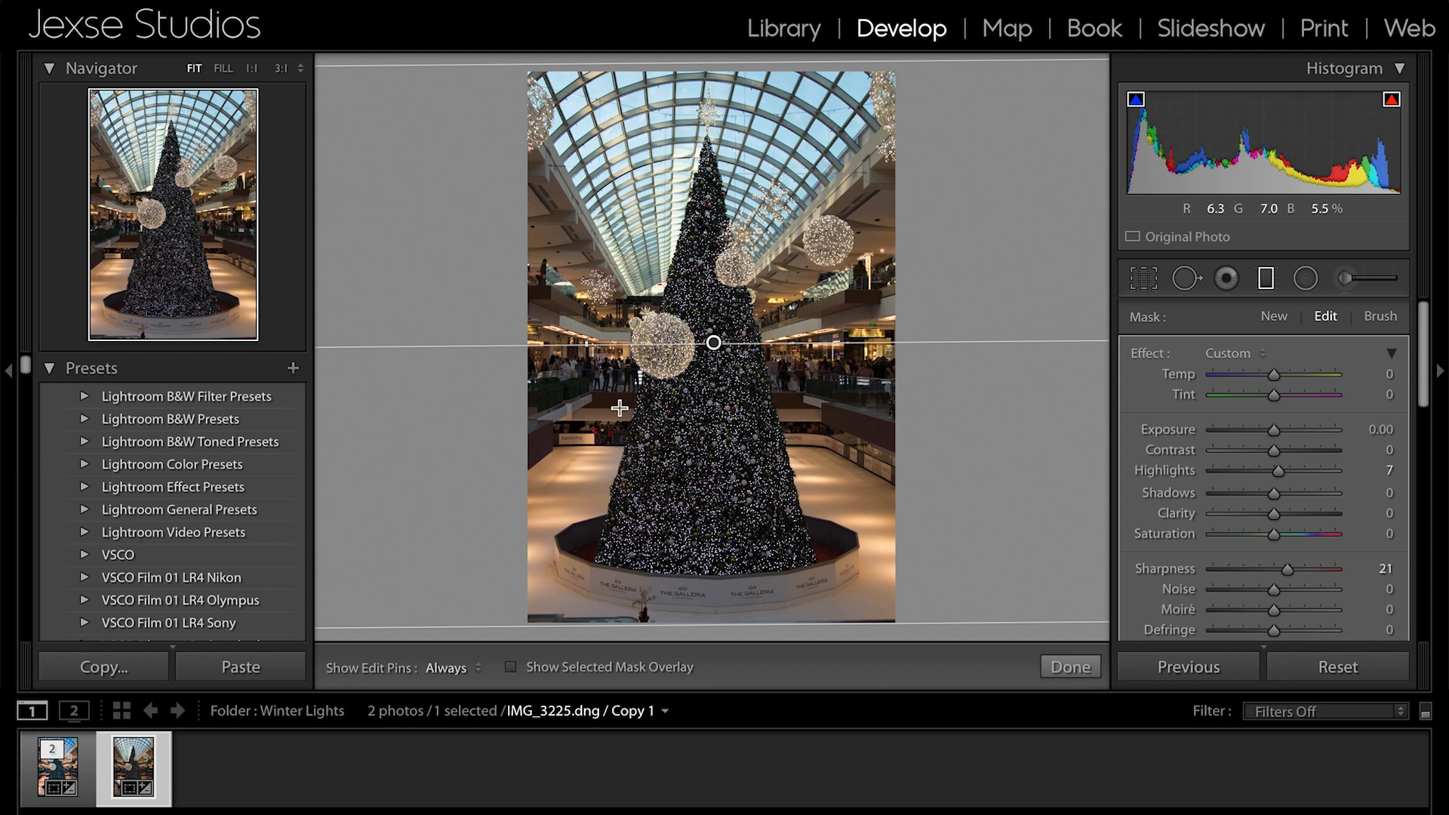
{"action": "left_click_drag", "start_coordinate": [1275, 429], "coordinate": [1284, 429]}
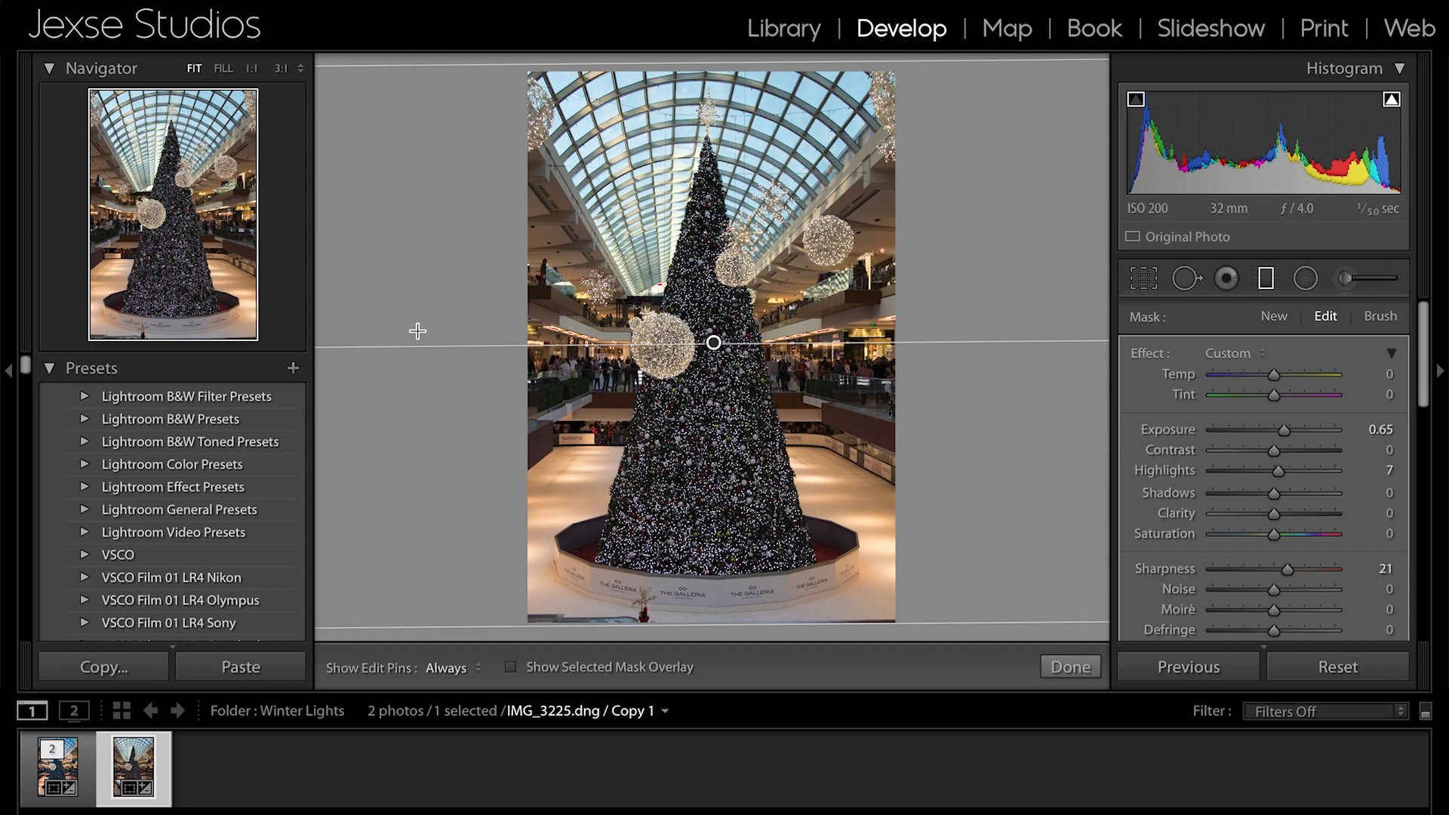
- Reselect the graduated filter by its pin, preview its mask overlay, and delete the filter
{"action": "left_click", "coordinate": [384, 398]}
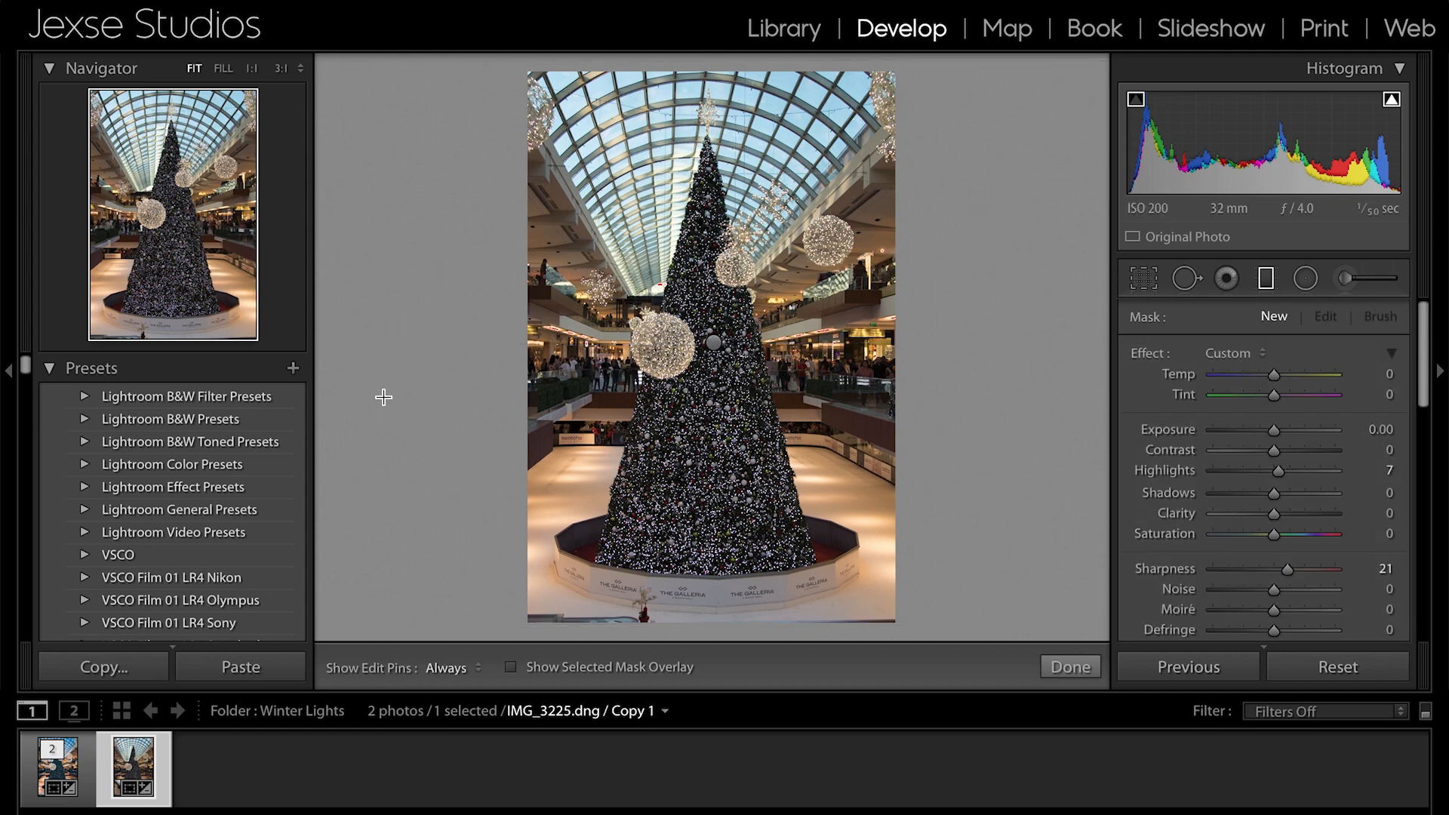
{"action": "left_click", "coordinate": [713, 343]}
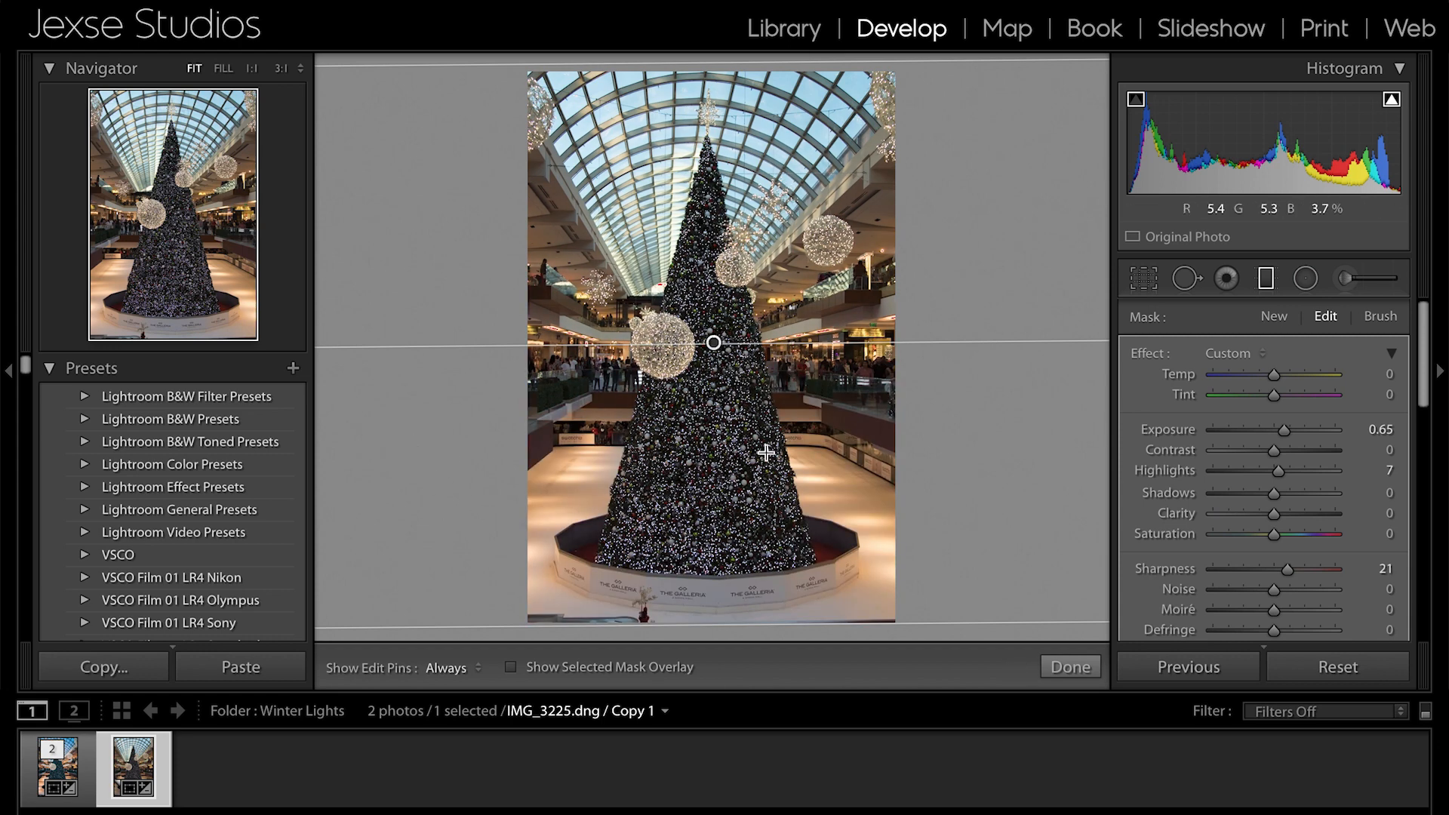
{"action": "mouse_move", "coordinate": [713, 343]}
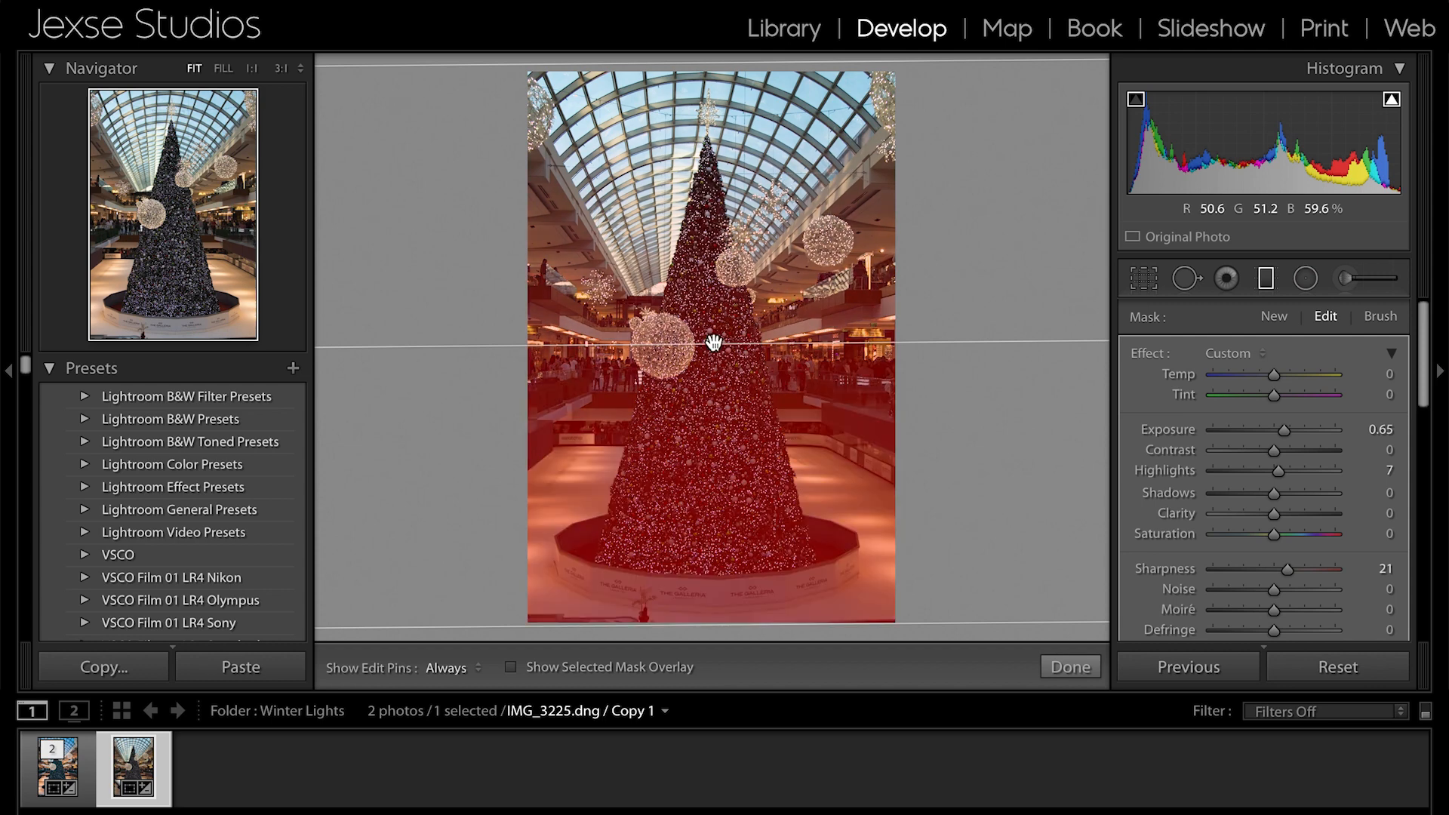
{"action": "key", "text": "Delete"}
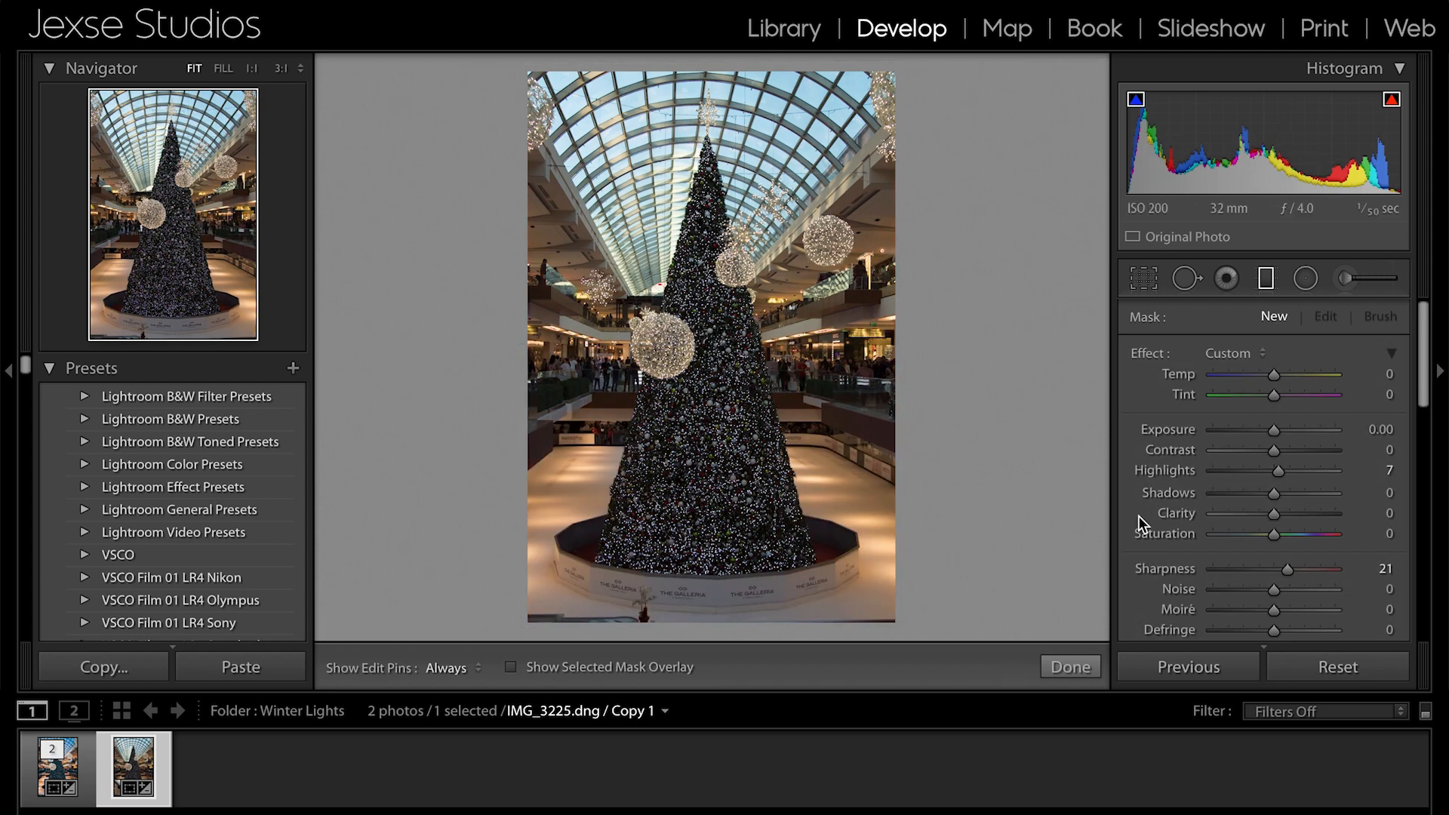
- Draw a radial filter over the lower middle of the tree and try an exposure of −0.53 before resetting the exposure
{"action": "left_click", "coordinate": [1304, 281]}
{"action": "left_click", "coordinate": [1349, 285]}
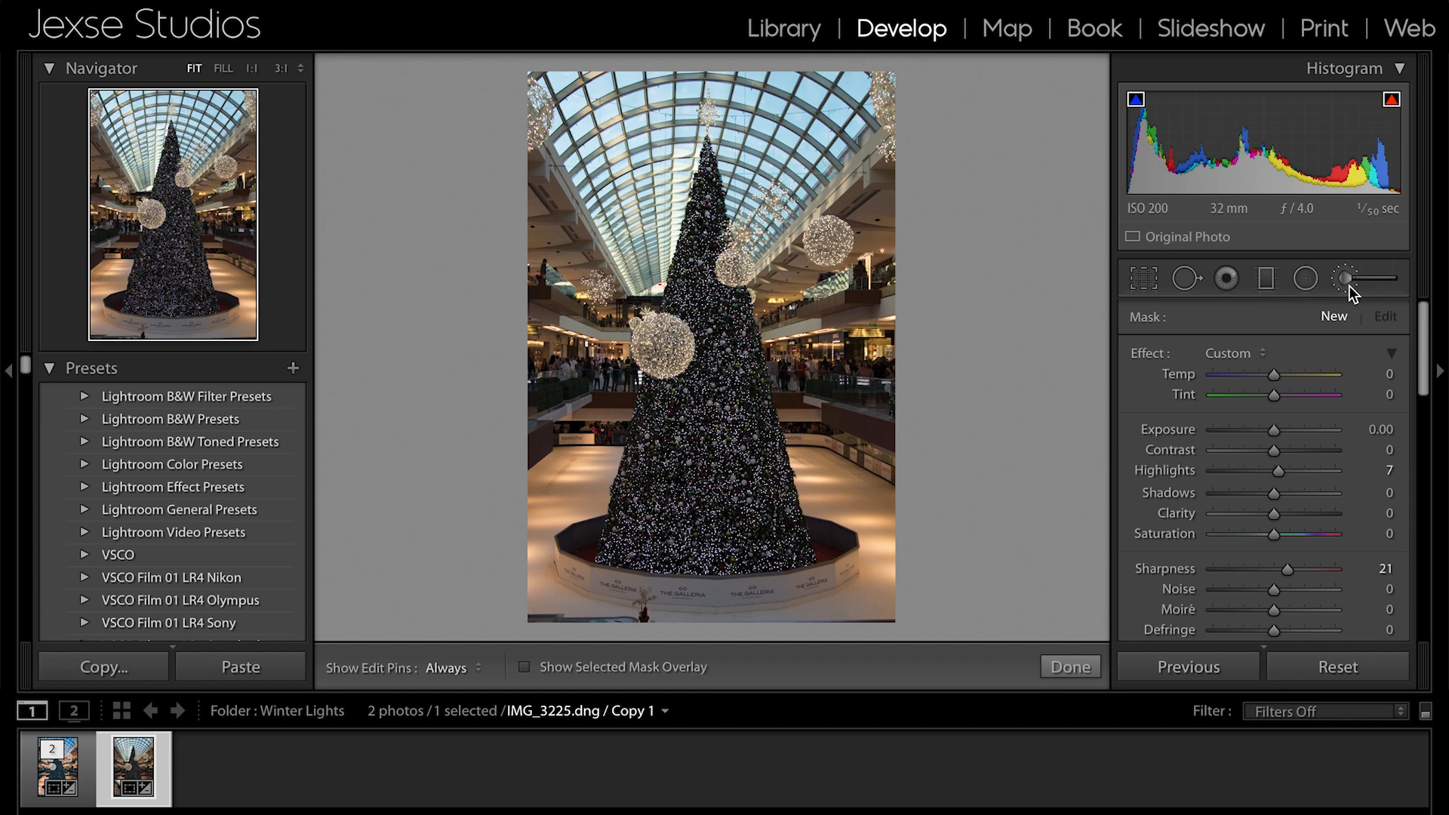
{"action": "left_click", "coordinate": [1307, 279]}
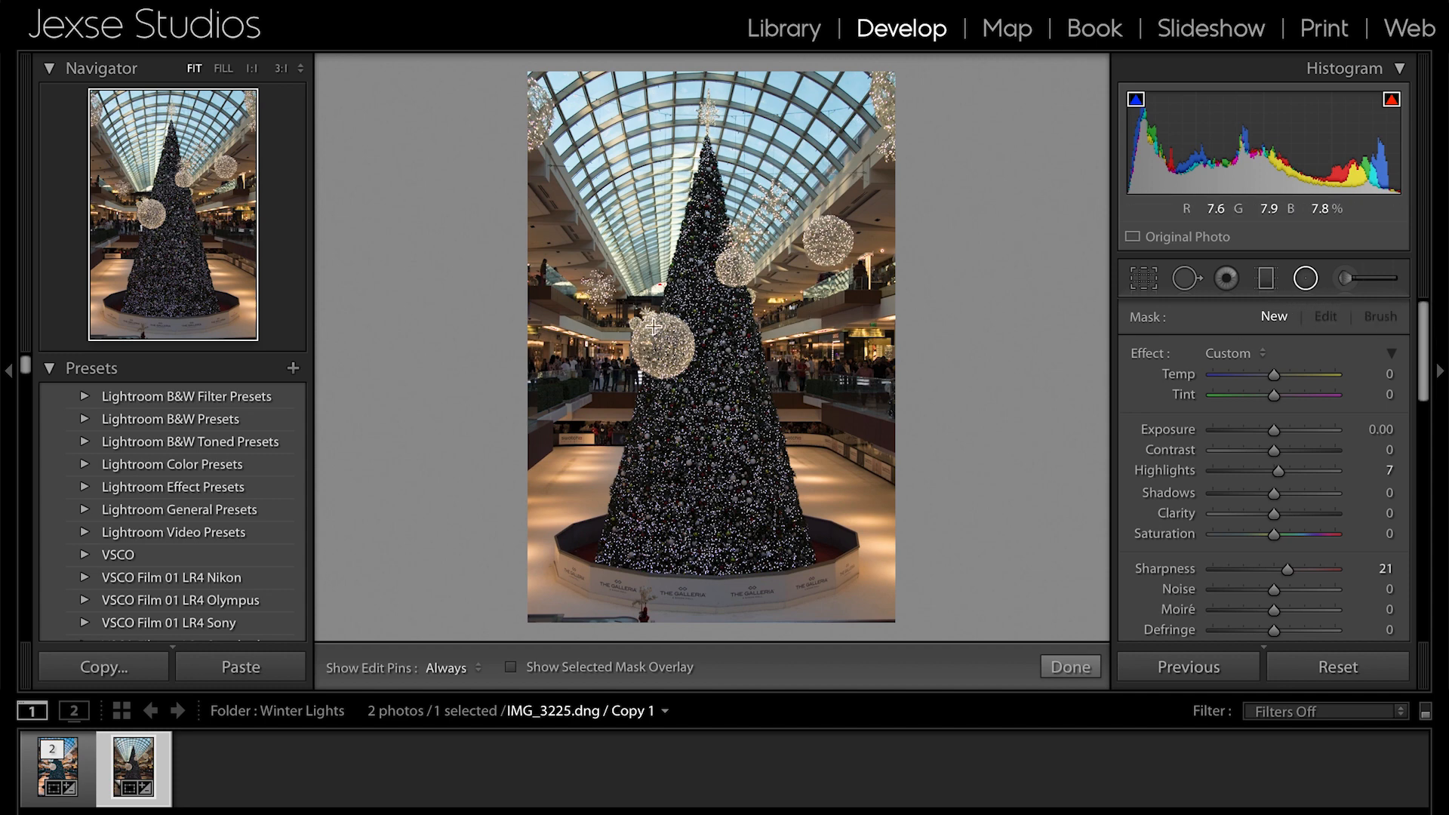
{"action": "mouse_move", "coordinate": [640, 309]}
{"action": "left_mouse_down"}
{"action": "mouse_move", "coordinate": [701, 399]}
{"action": "mouse_move", "coordinate": [714, 373]}
{"action": "mouse_move", "coordinate": [688, 368]}
{"action": "mouse_move", "coordinate": [707, 463]}
{"action": "left_mouse_up"}
{"action": "mouse_move", "coordinate": [1275, 430]}
{"action": "left_mouse_down"}
{"action": "mouse_move", "coordinate": [1311, 429]}
{"action": "mouse_move", "coordinate": [1266, 430]}
{"action": "left_mouse_up"}
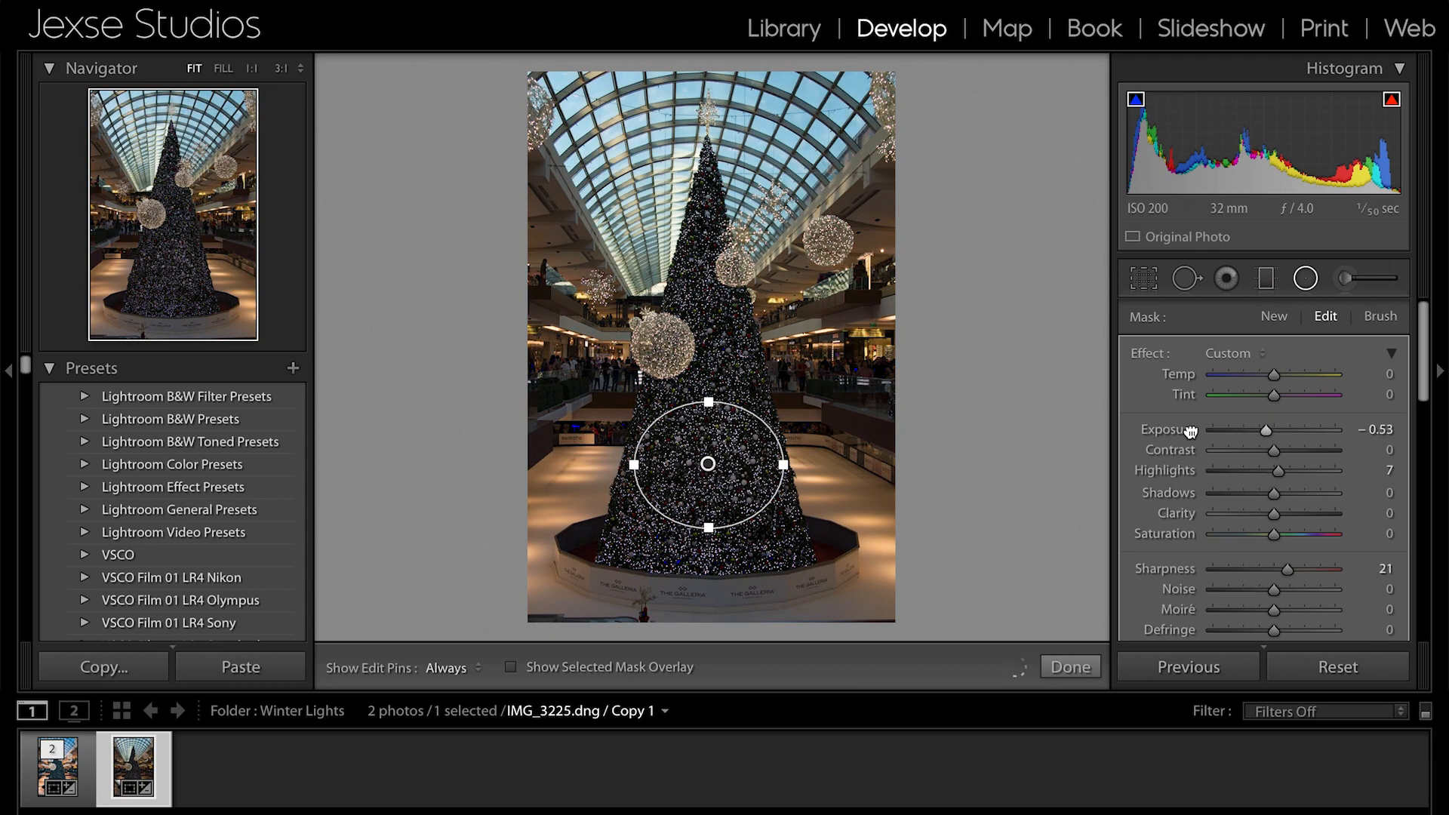
{"action": "double_click", "coordinate": [1189, 428]}
- Invert the radial filter's mask with an exposure of 0.21, and delete the filter
{"action": "scroll", "coordinate": [1190, 428], "scroll_direction": "down", "scroll_amount": 3}
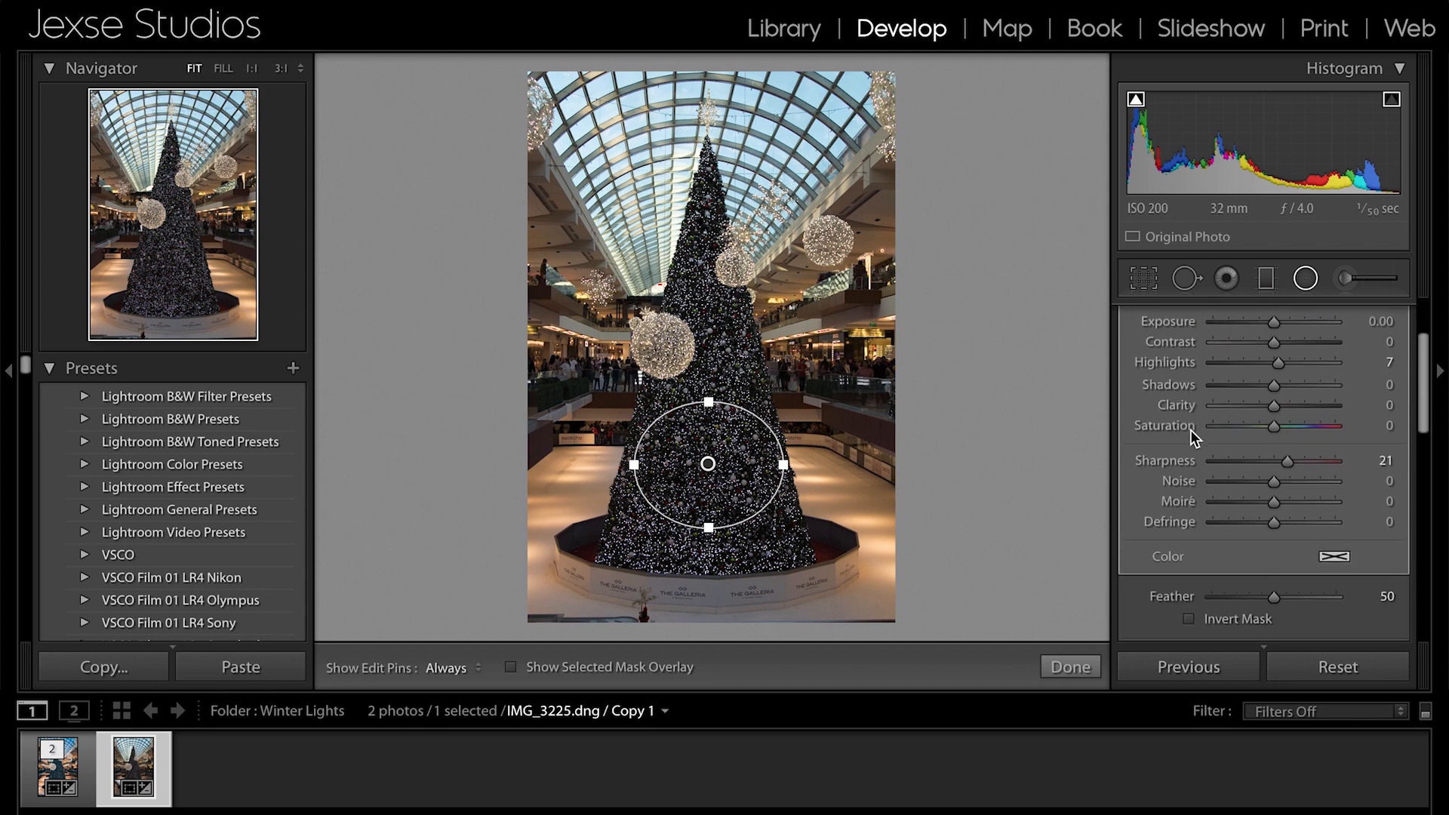
{"action": "left_click", "coordinate": [1189, 619]}
{"action": "scroll", "coordinate": [1271, 439], "scroll_direction": "up", "scroll_amount": 3}
{"action": "mouse_move", "coordinate": [1276, 421]}
{"action": "left_mouse_down"}
{"action": "mouse_move", "coordinate": [1238, 420]}
{"action": "mouse_move", "coordinate": [1319, 417]}
{"action": "mouse_move", "coordinate": [1276, 420]}
{"action": "left_mouse_up"}
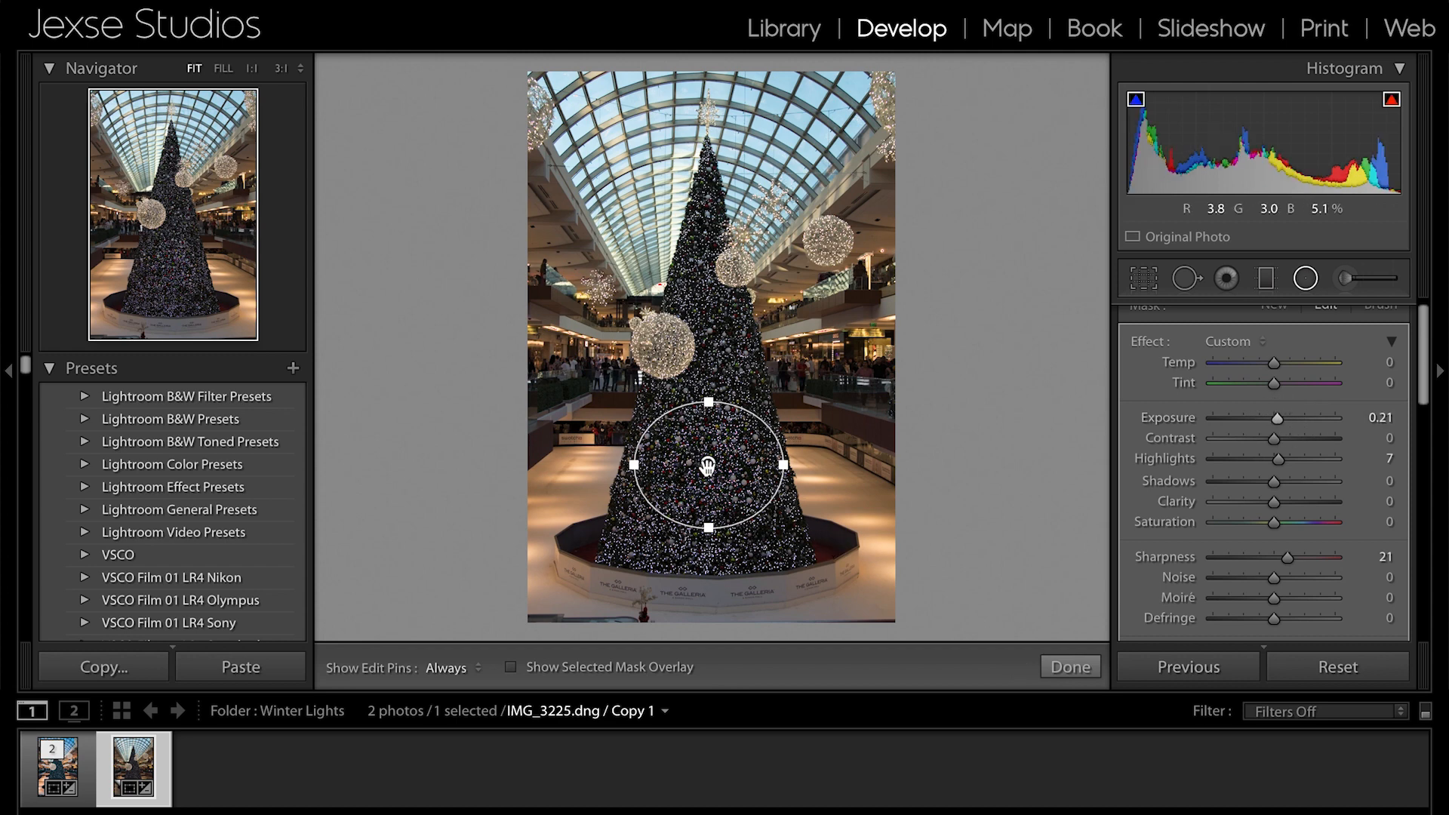
{"action": "key", "text": "Delete"}
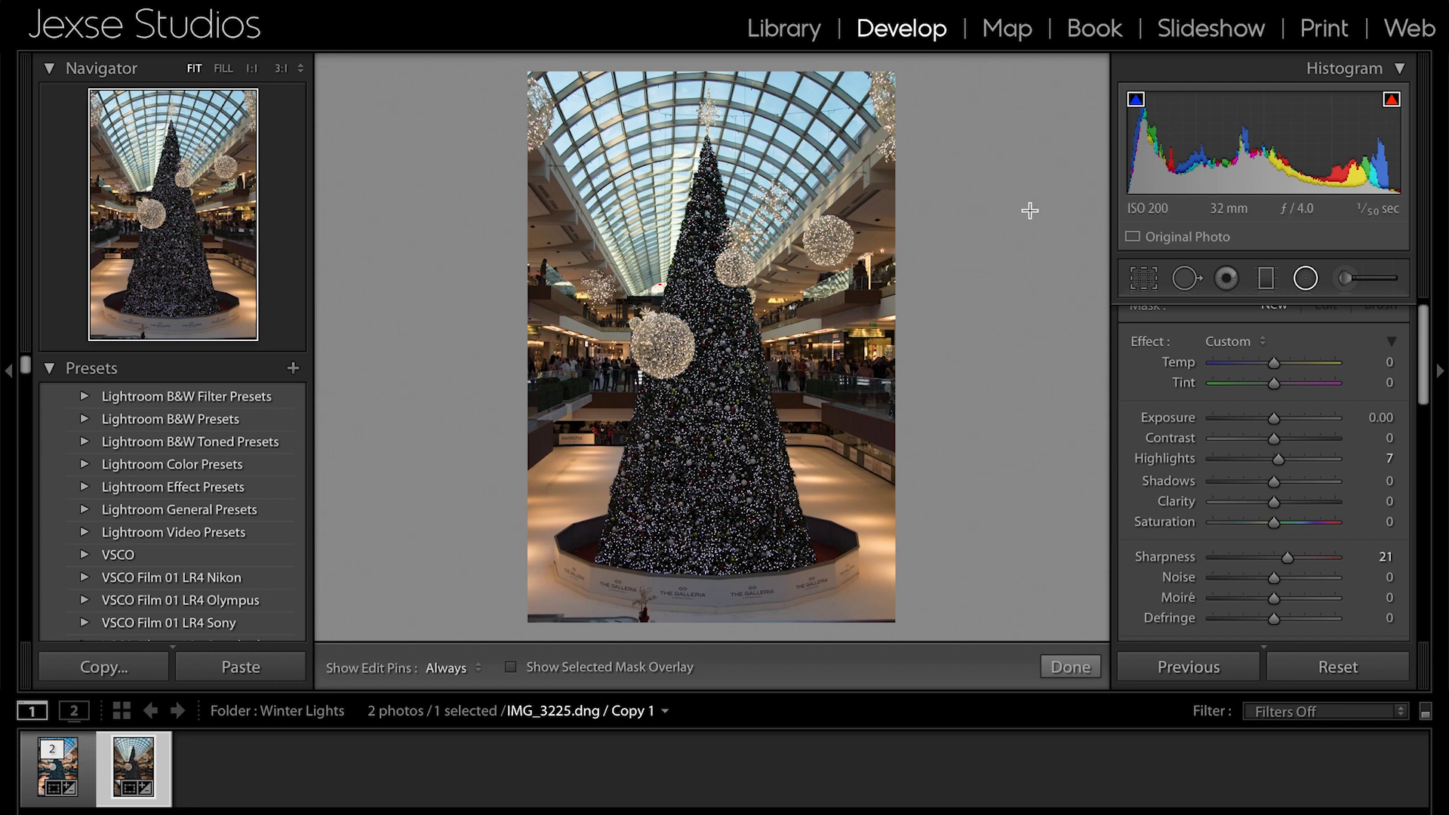
- Paint over the large light ball with the Adjustment Brush and set exposure to −0.08 and highlights to −5
{"action": "left_click", "coordinate": [1349, 280]}
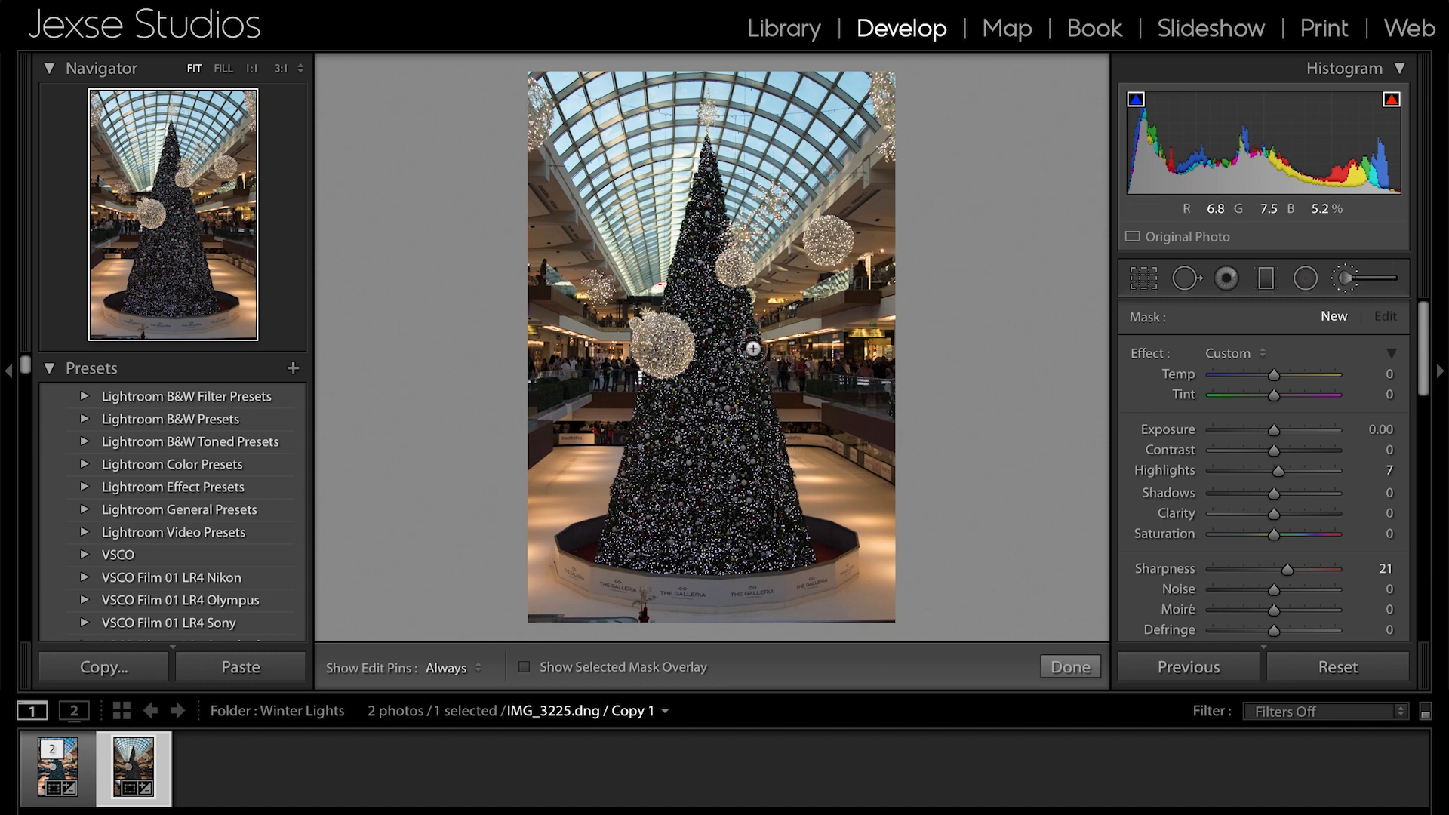
{"action": "scroll", "coordinate": [666, 332], "scroll_direction": "up", "scroll_amount": 5}
{"action": "key", "text": "h"}
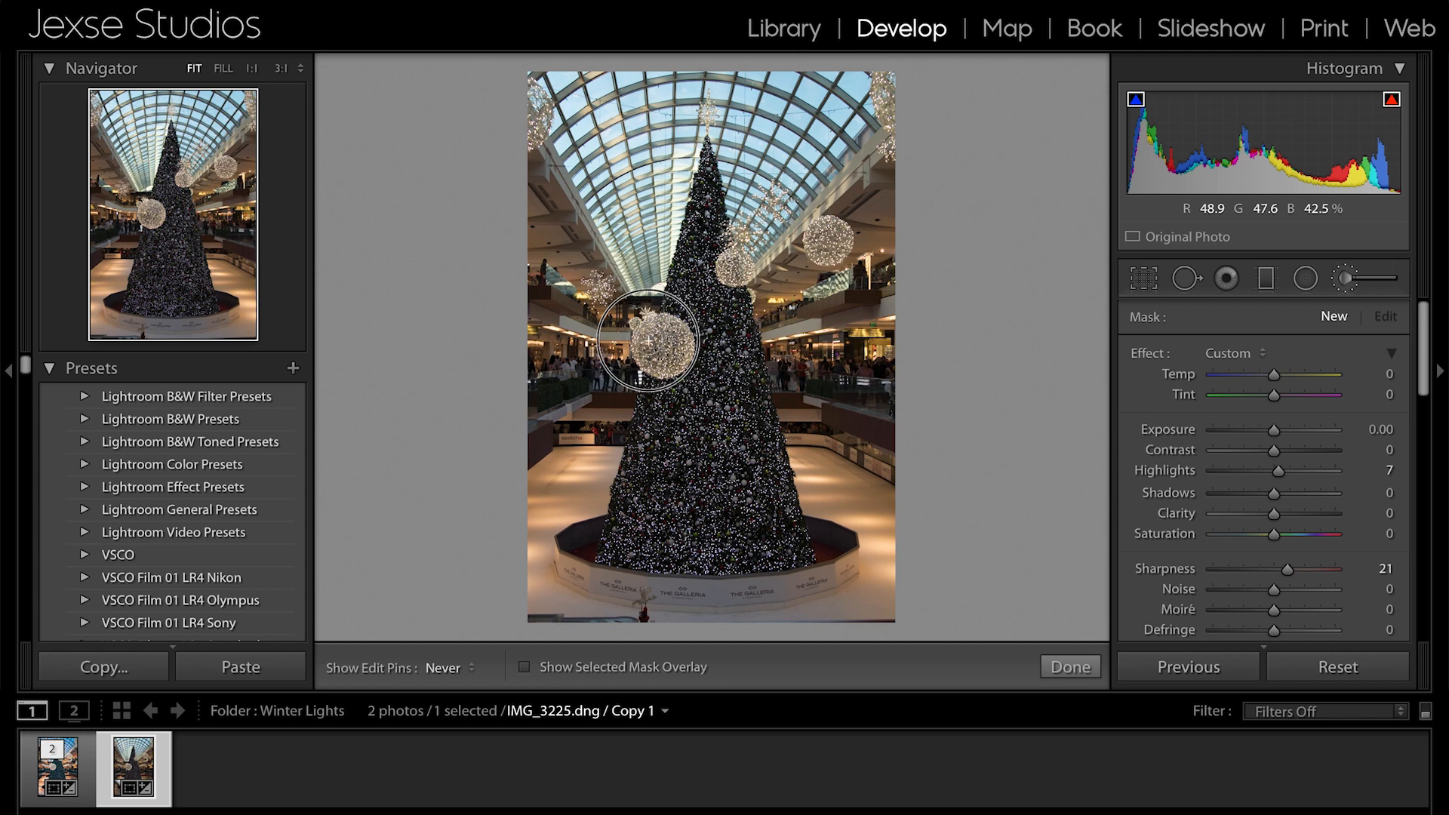
{"action": "left_click", "coordinate": [657, 336]}
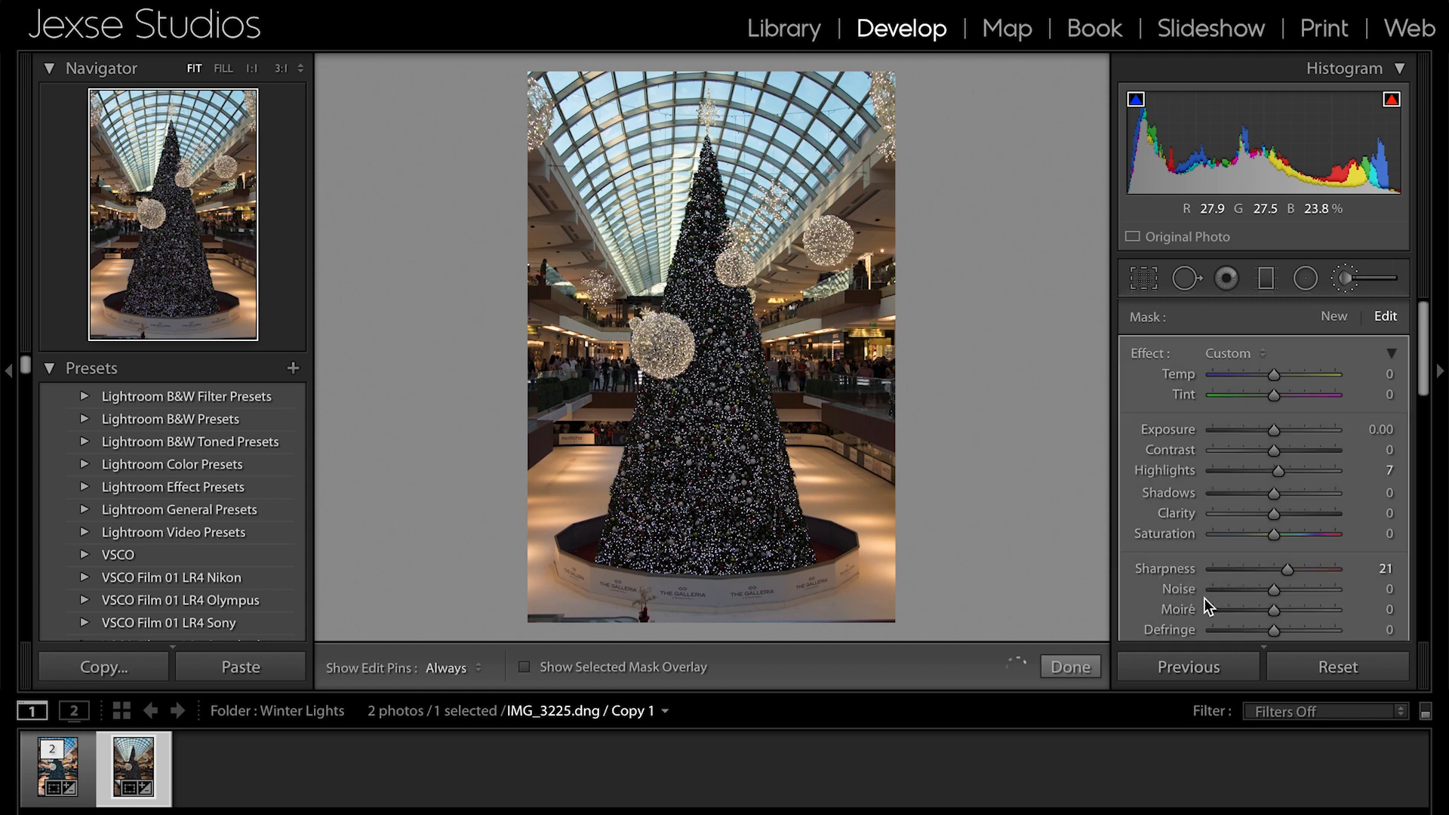
{"action": "mouse_move", "coordinate": [1271, 434]}
{"action": "left_mouse_down"}
{"action": "mouse_move", "coordinate": [1288, 433]}
{"action": "mouse_move", "coordinate": [1269, 433]}
{"action": "mouse_move", "coordinate": [1268, 473]}
{"action": "left_mouse_up"}
{"action": "left_click", "coordinate": [1274, 452]}
{"action": "scroll", "coordinate": [1269, 473], "scroll_direction": "down", "scroll_amount": 2}
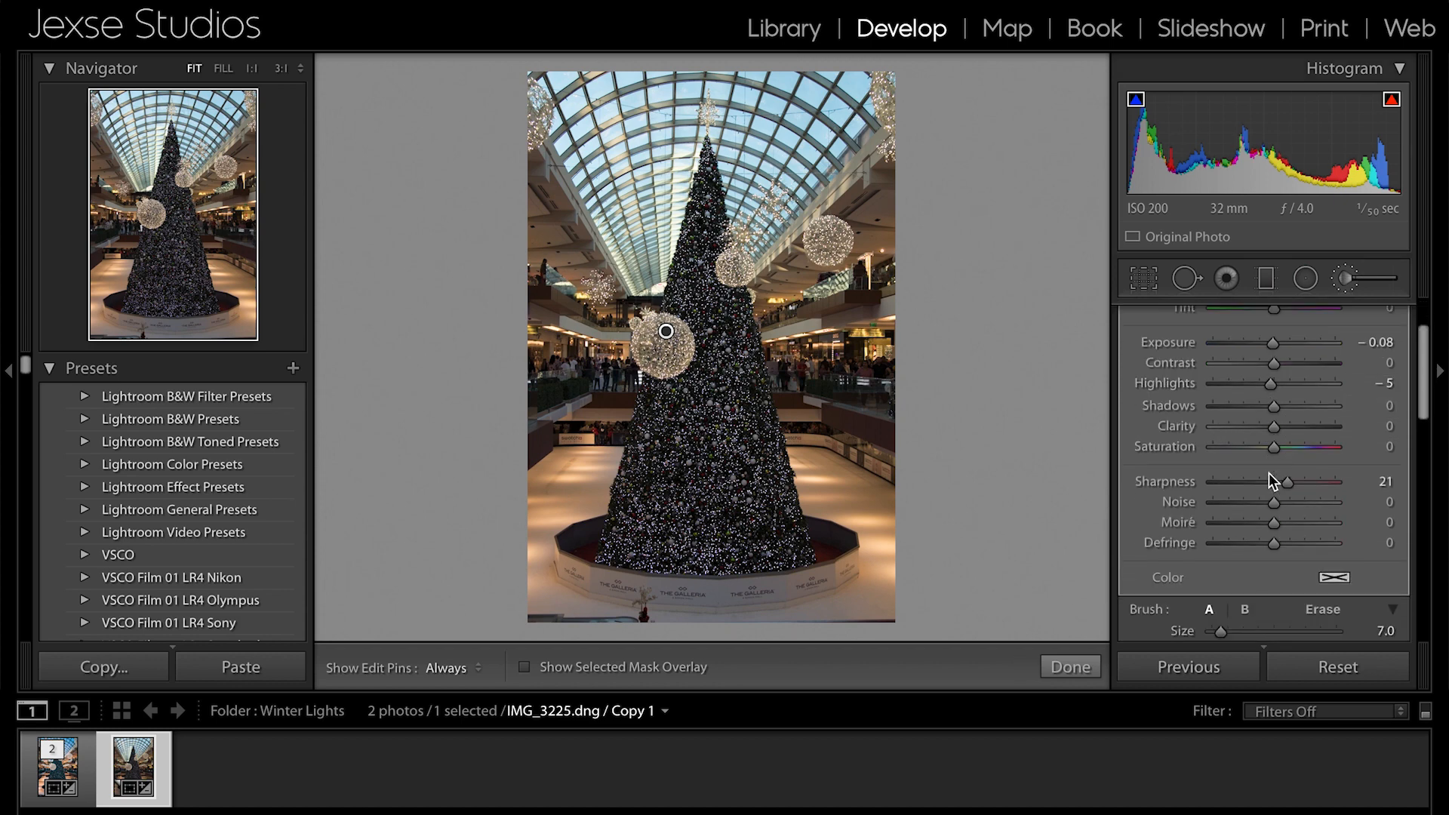
- Try red, blue and green color tints on the brushed light ball, including red at hue 351 and green at hue 114
{"action": "left_click", "coordinate": [1334, 577]}
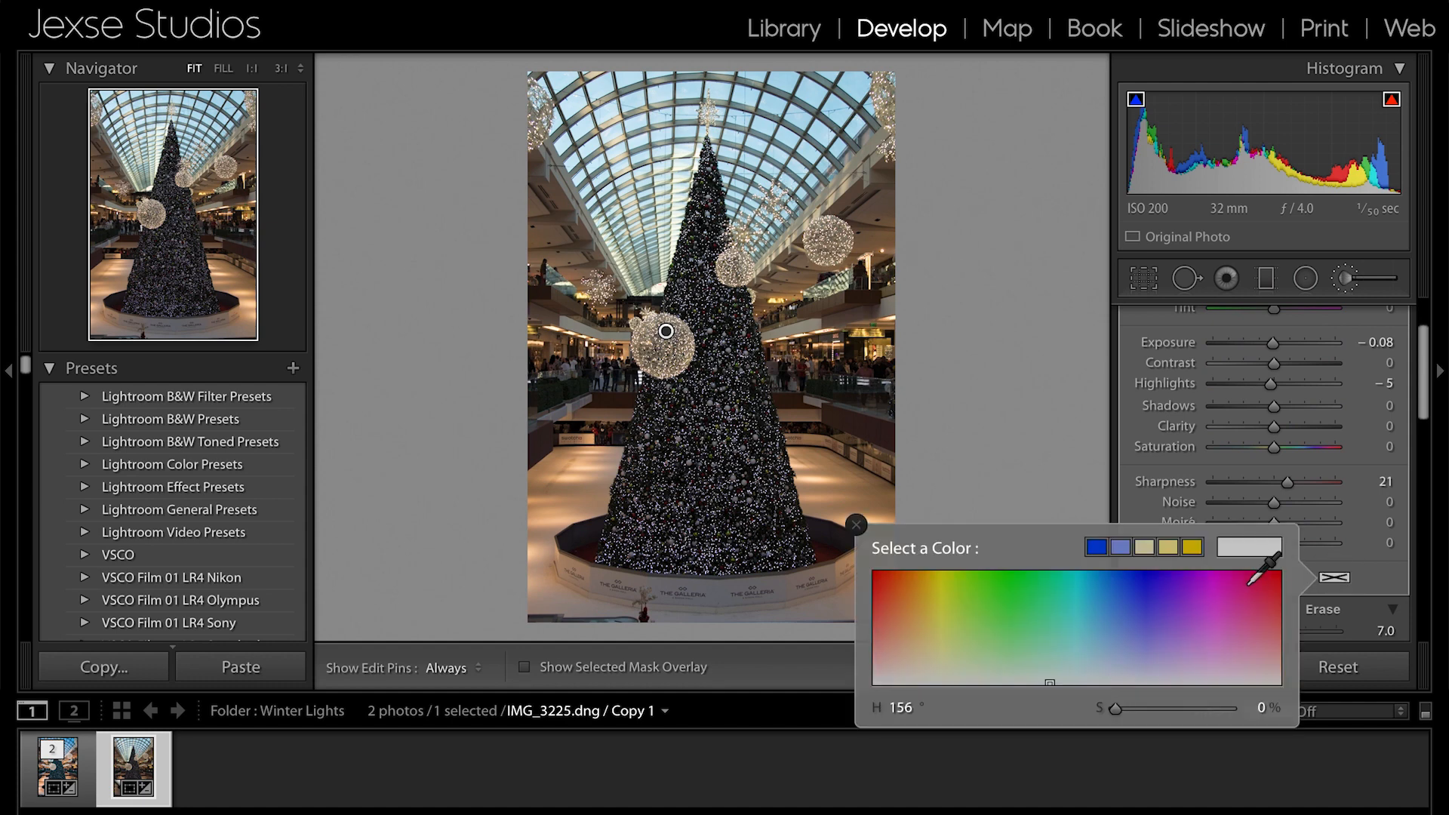
{"action": "left_click_drag", "start_coordinate": [1275, 580], "coordinate": [1060, 597]}
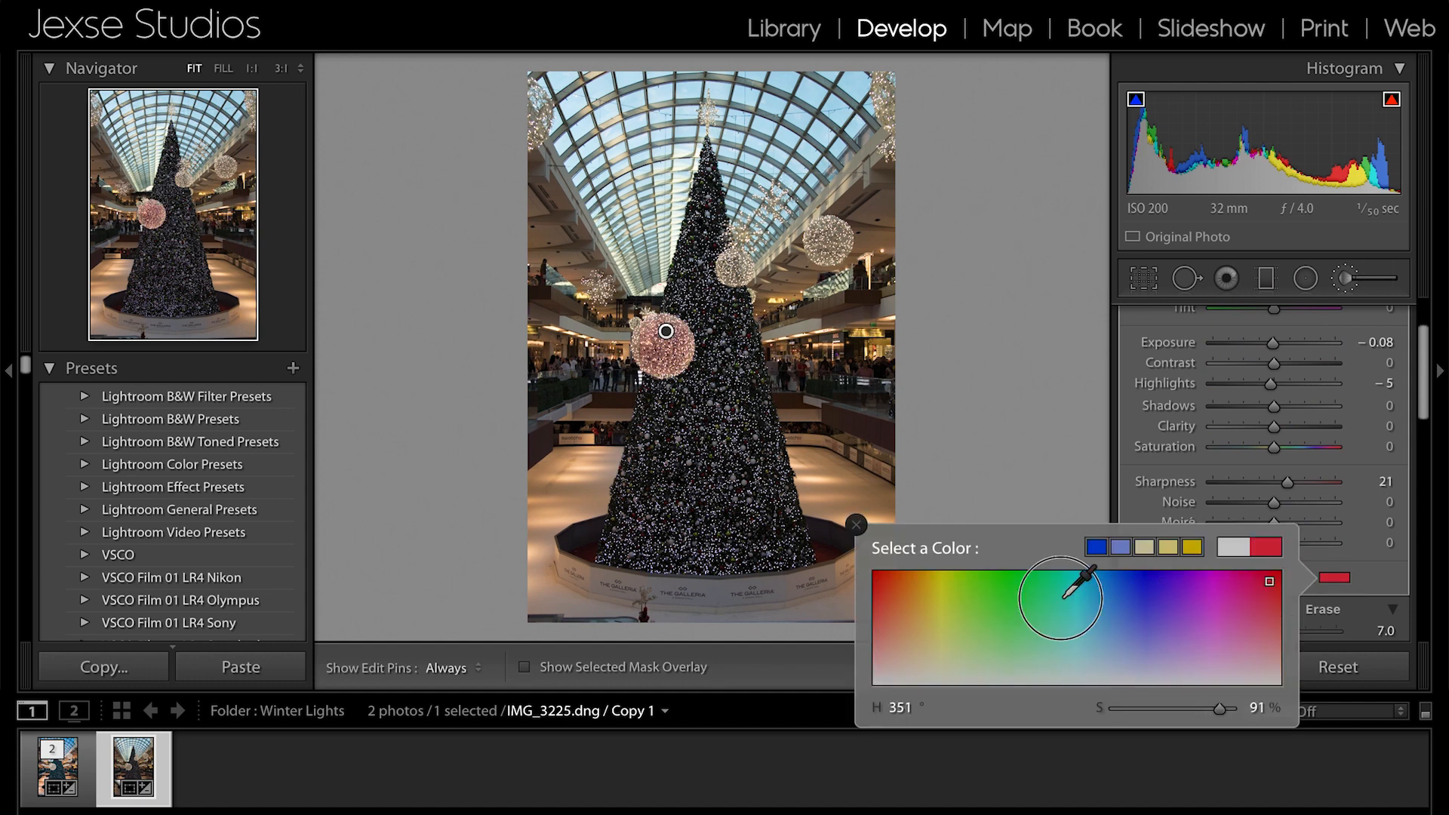
{"action": "left_click", "coordinate": [1104, 606]}
{"action": "left_click", "coordinate": [1113, 587]}
{"action": "left_click", "coordinate": [1137, 588]}
{"action": "left_click", "coordinate": [950, 612]}
{"action": "left_click_drag", "start_coordinate": [951, 612], "coordinate": [883, 597]}
{"action": "left_click", "coordinate": [995, 652]}
{"action": "left_click", "coordinate": [1002, 612]}
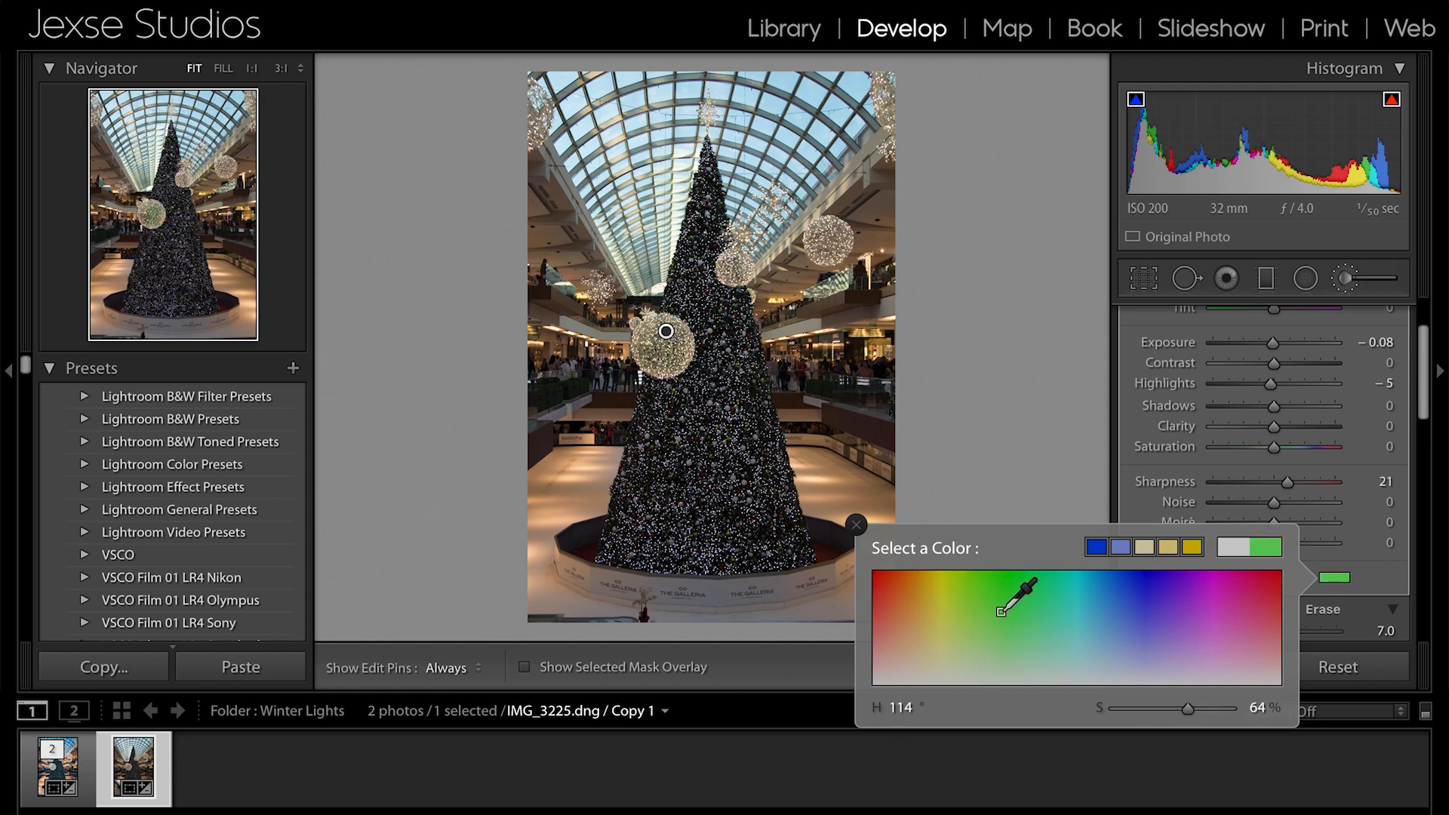
- Tint the brushed light ball light green with hue 102 and saturation 51%
{"action": "left_click", "coordinate": [1007, 581]}
{"action": "left_click_drag", "start_coordinate": [1219, 708], "coordinate": [1251, 707]}
{"action": "left_click", "coordinate": [1147, 586]}
{"action": "left_click_drag", "start_coordinate": [1193, 612], "coordinate": [987, 625]}
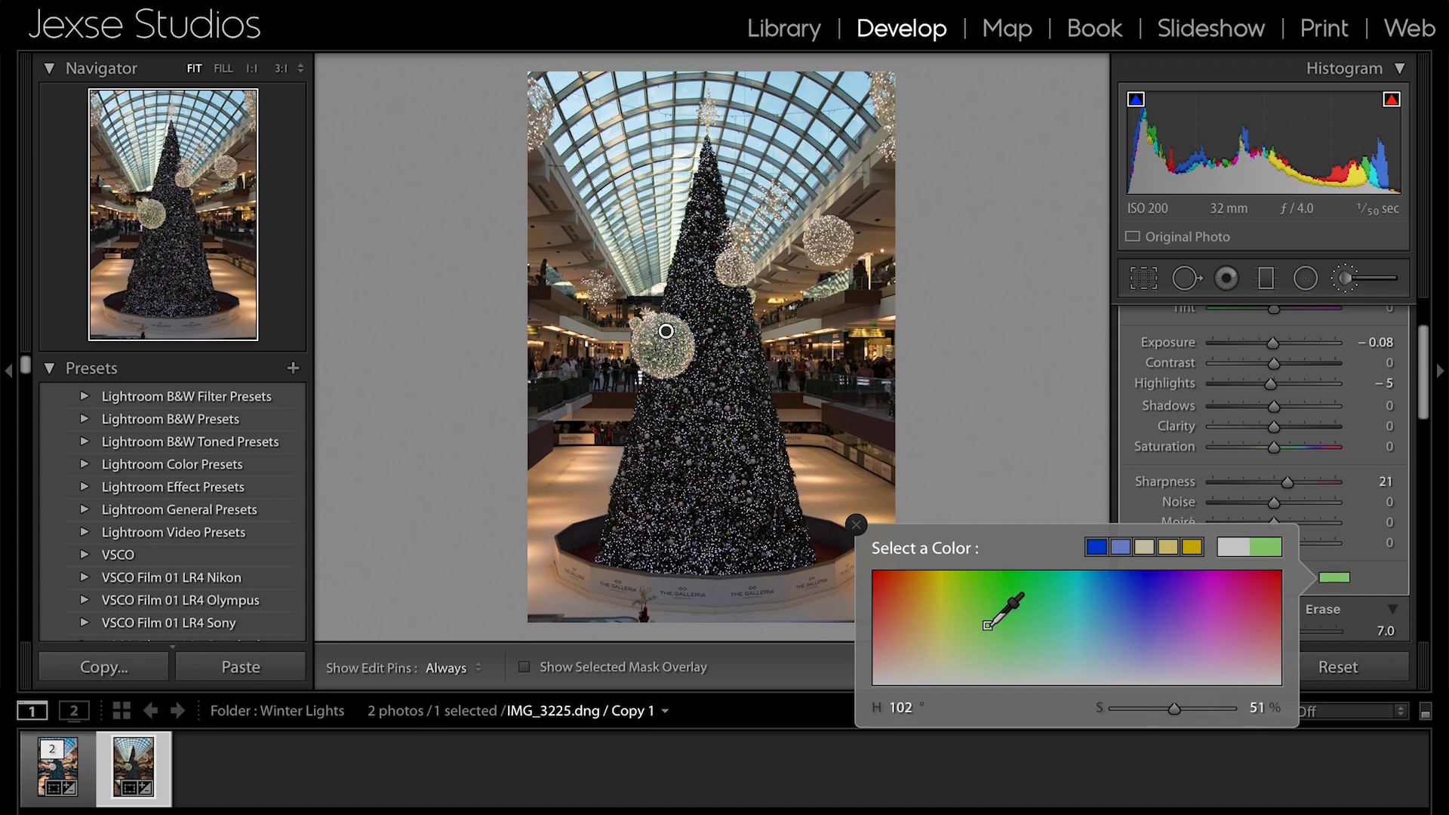
{"action": "left_click", "coordinate": [857, 526]}
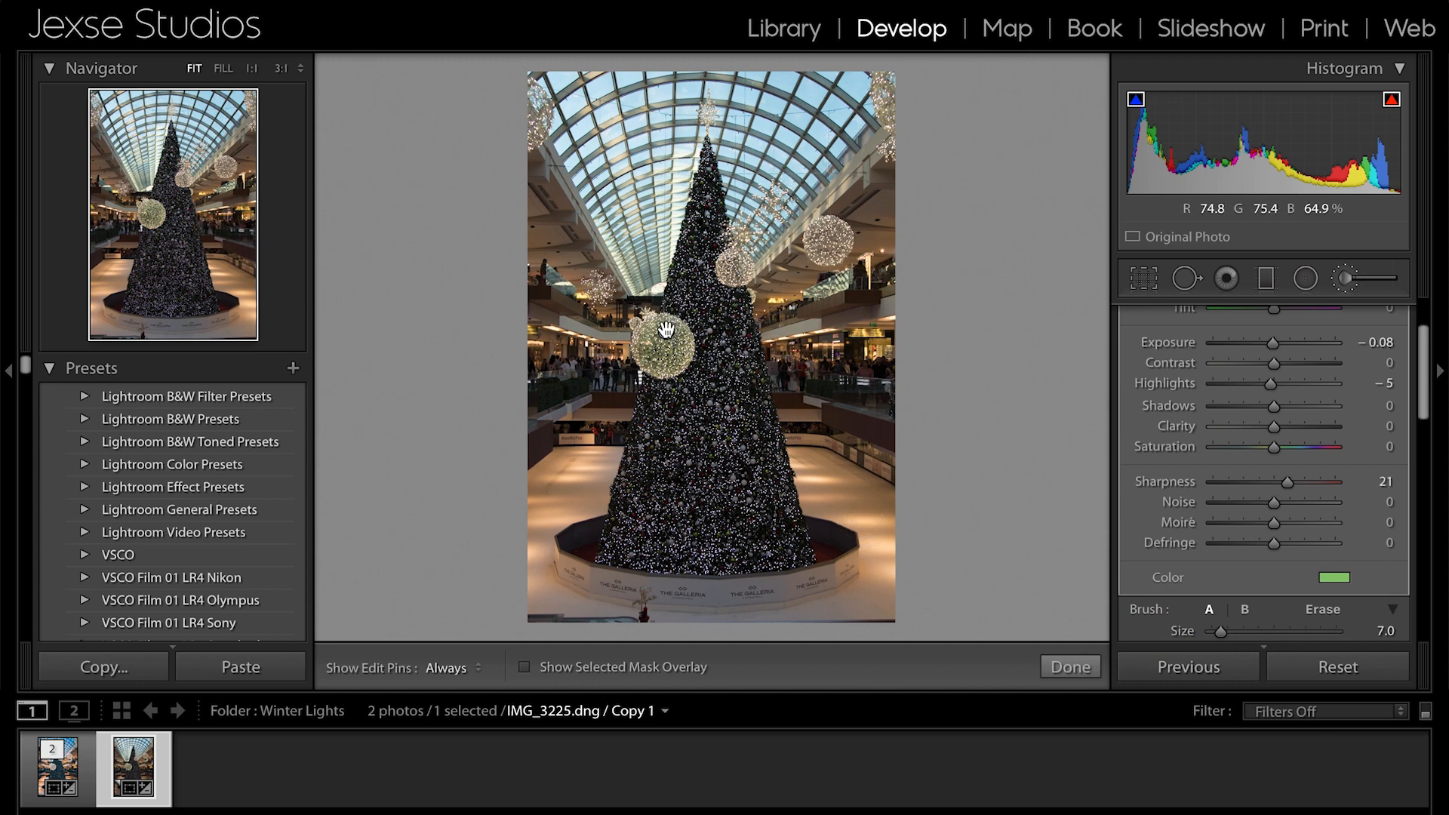
- Delete the brush adjustment on the light ball and leave the local adjustment tools
{"action": "key", "text": "Delete"}
{"action": "scroll", "coordinate": [1169, 356], "scroll_direction": "up", "scroll_amount": 3}
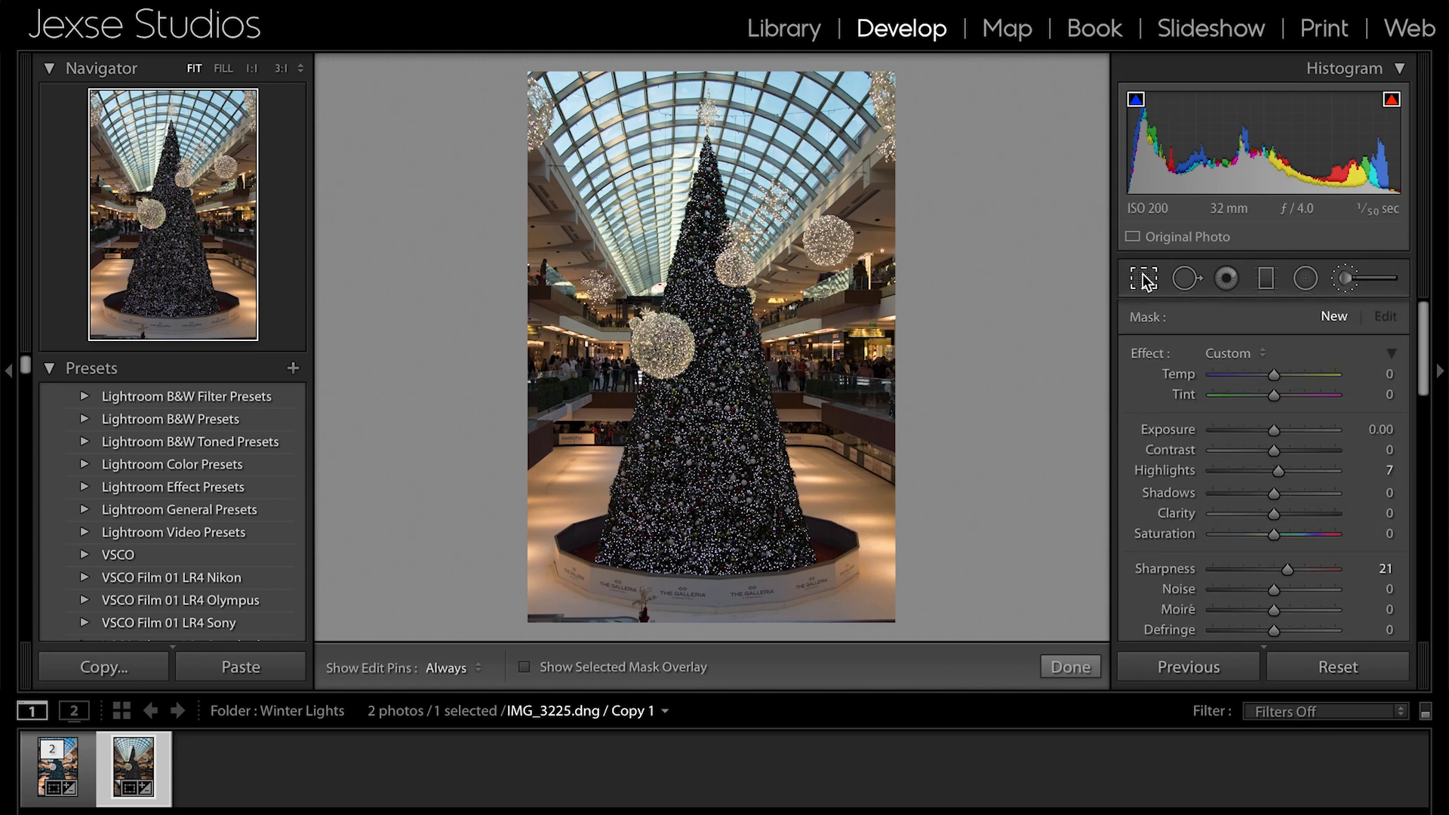
{"action": "left_click", "coordinate": [1143, 279]}
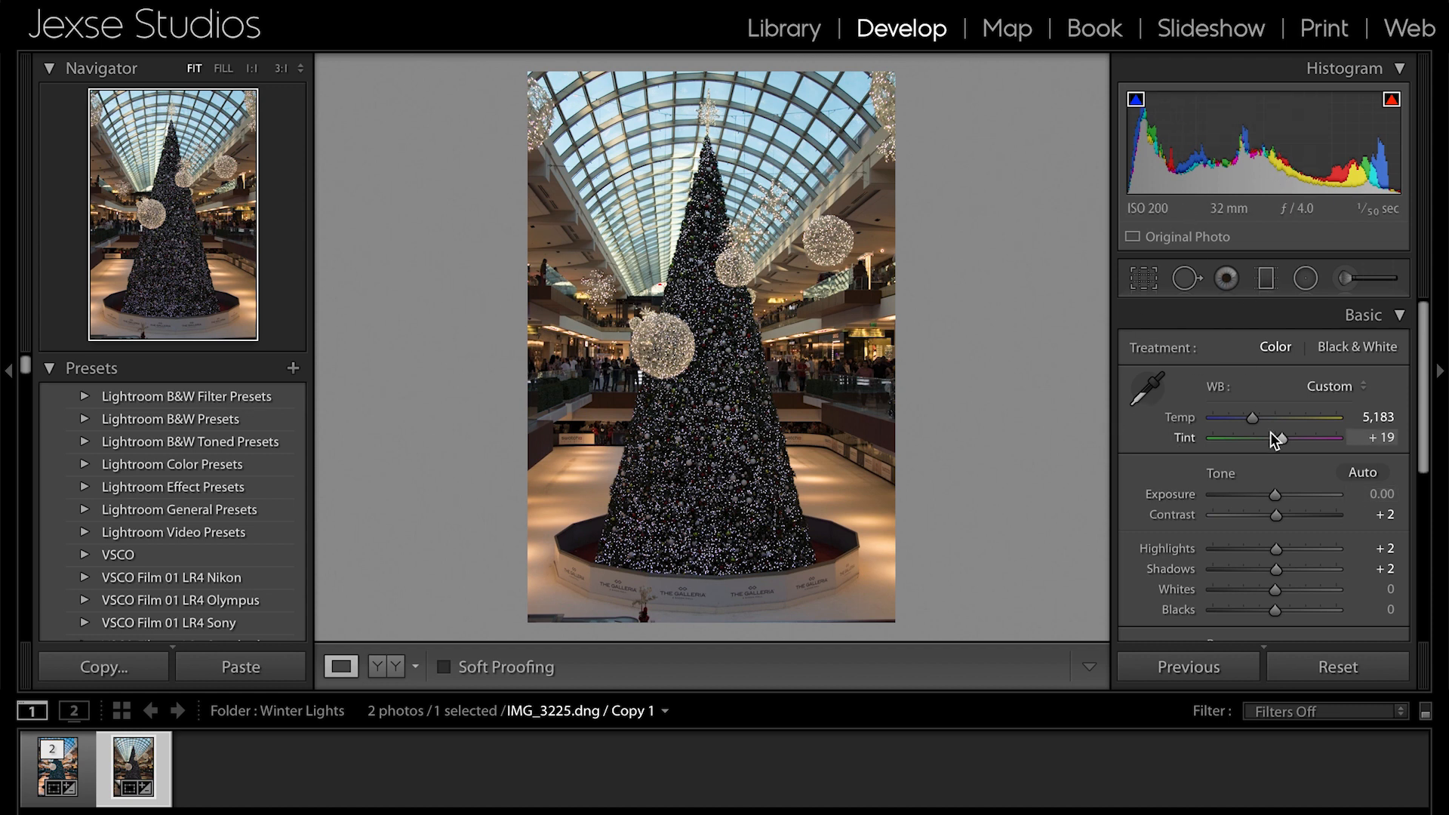
- Compare the Black & White treatment with Color in the Basic adjustments, and return the photo to Color
{"action": "scroll", "coordinate": [1270, 433], "scroll_direction": "down", "scroll_amount": 2}
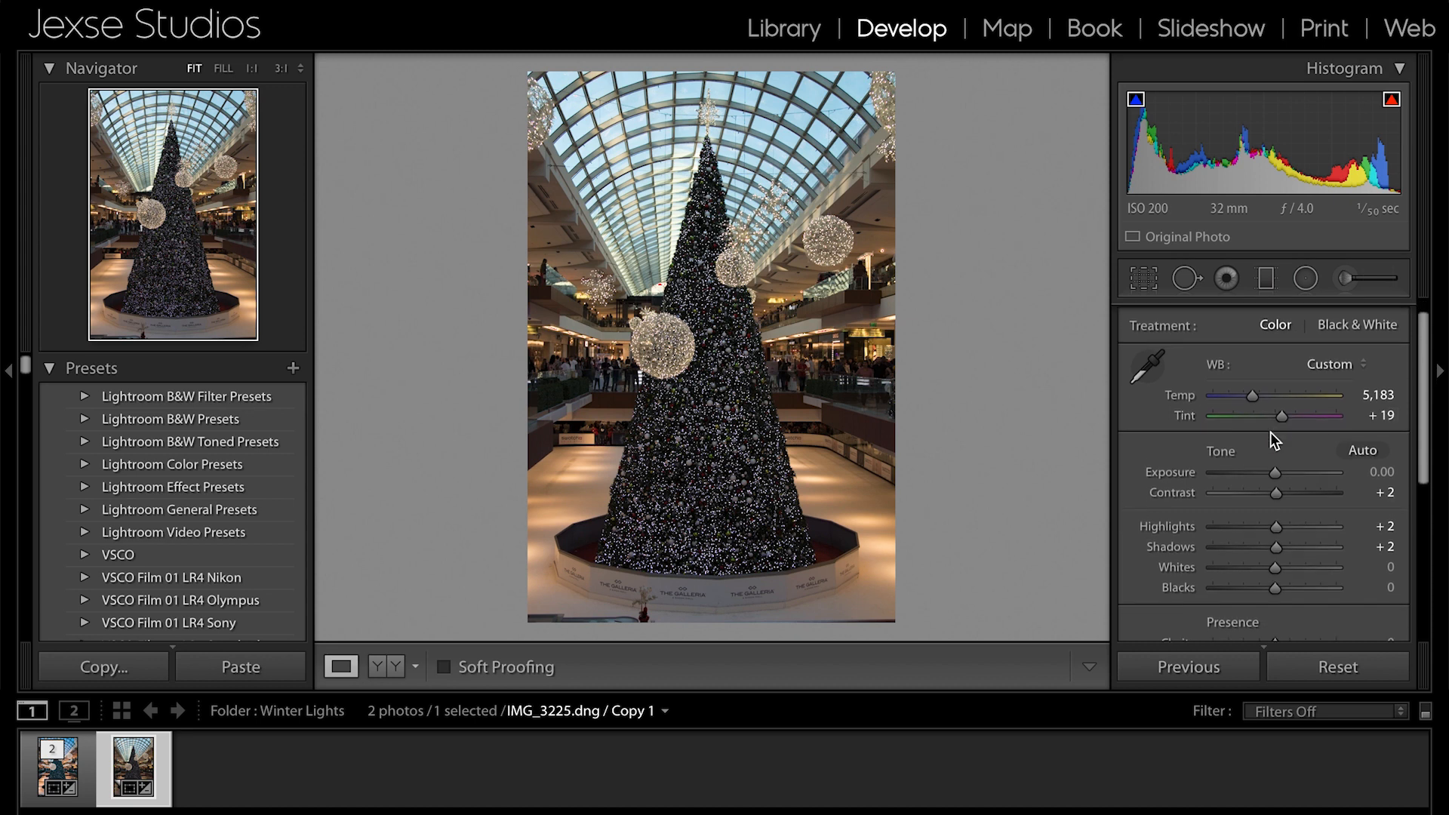
{"action": "scroll", "coordinate": [1270, 431], "scroll_direction": "up", "scroll_amount": 2}
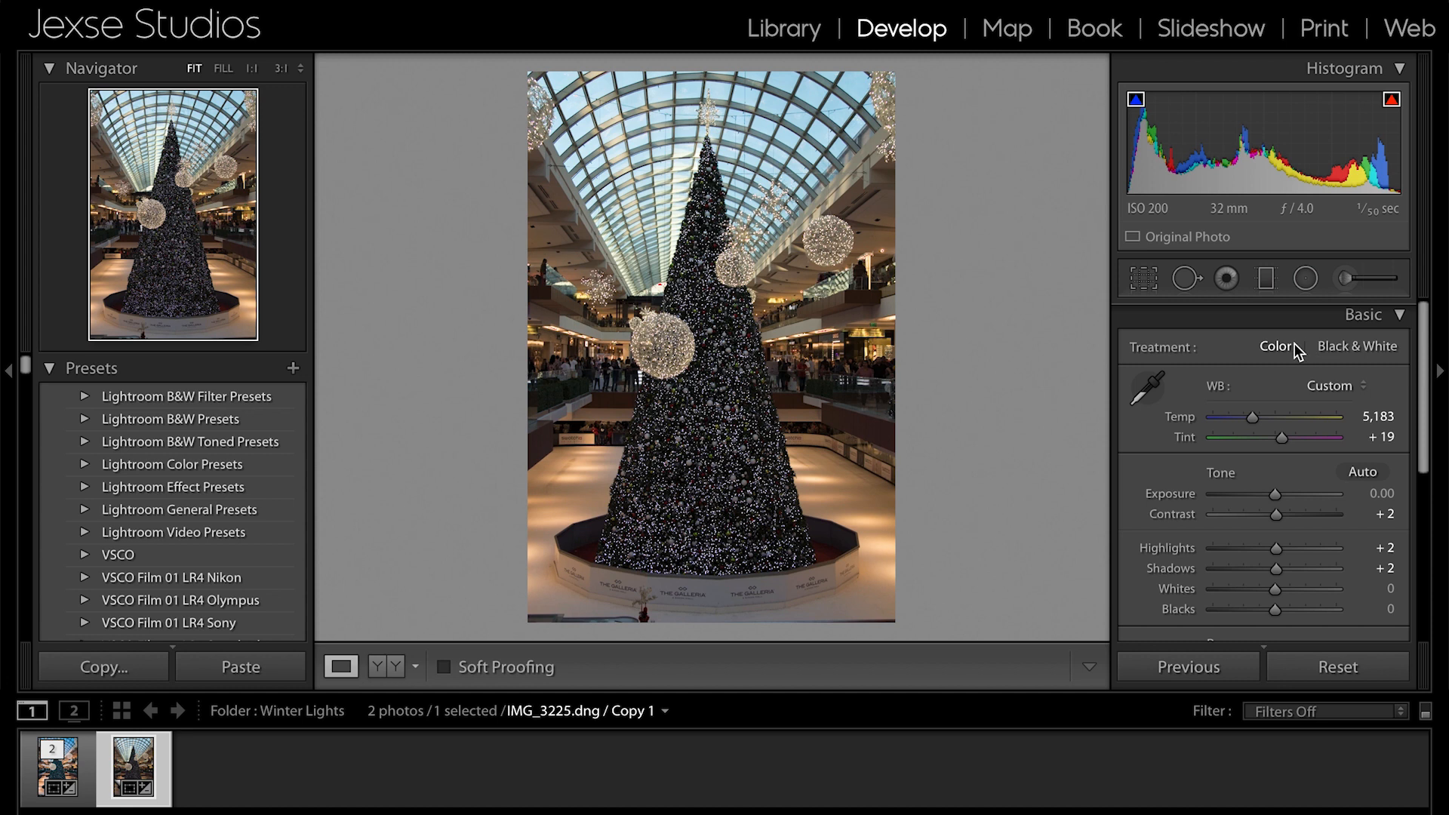
{"action": "scroll", "coordinate": [1336, 354], "scroll_direction": "up", "scroll_amount": 1}
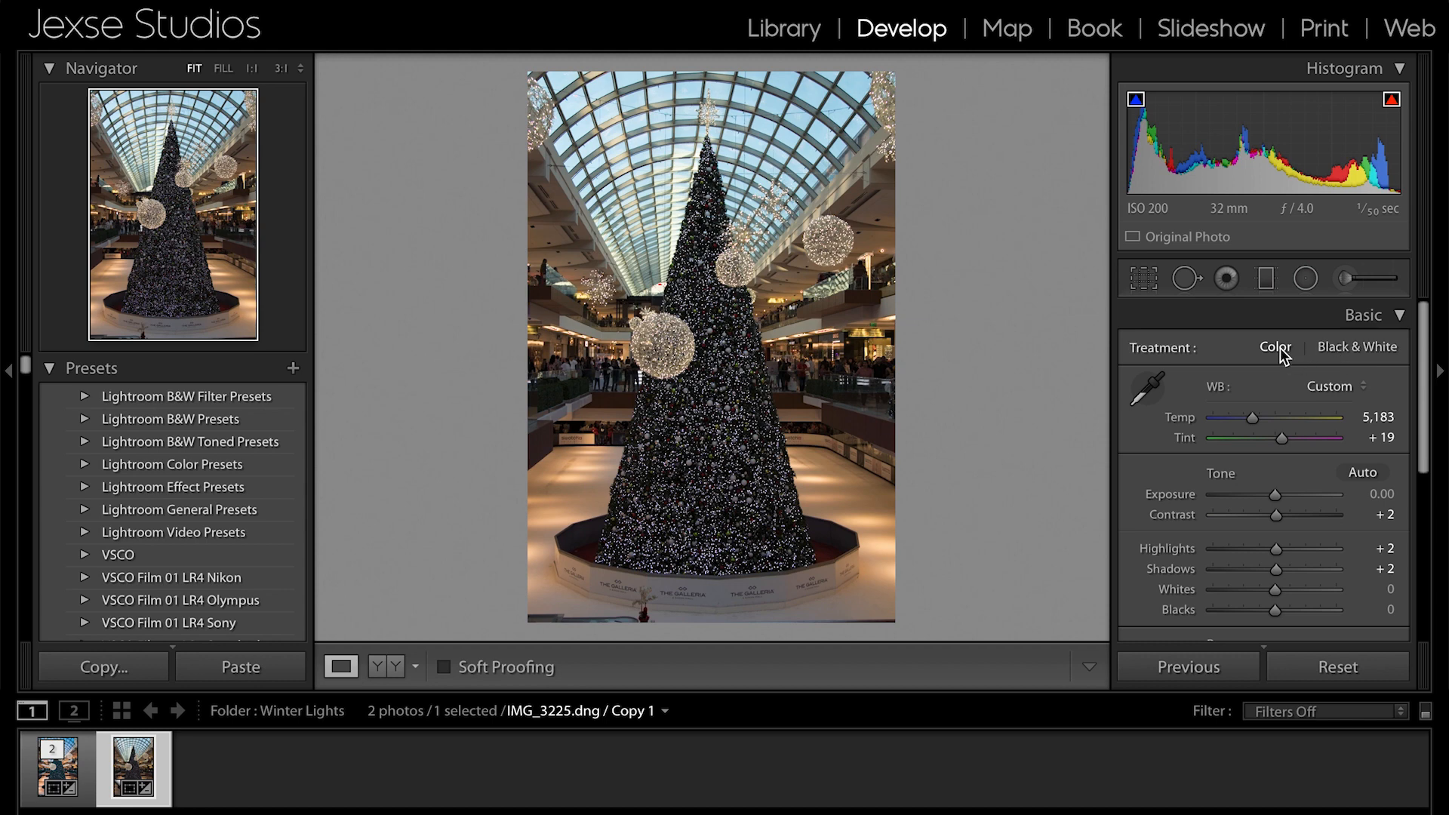
{"action": "left_click", "coordinate": [1358, 348]}
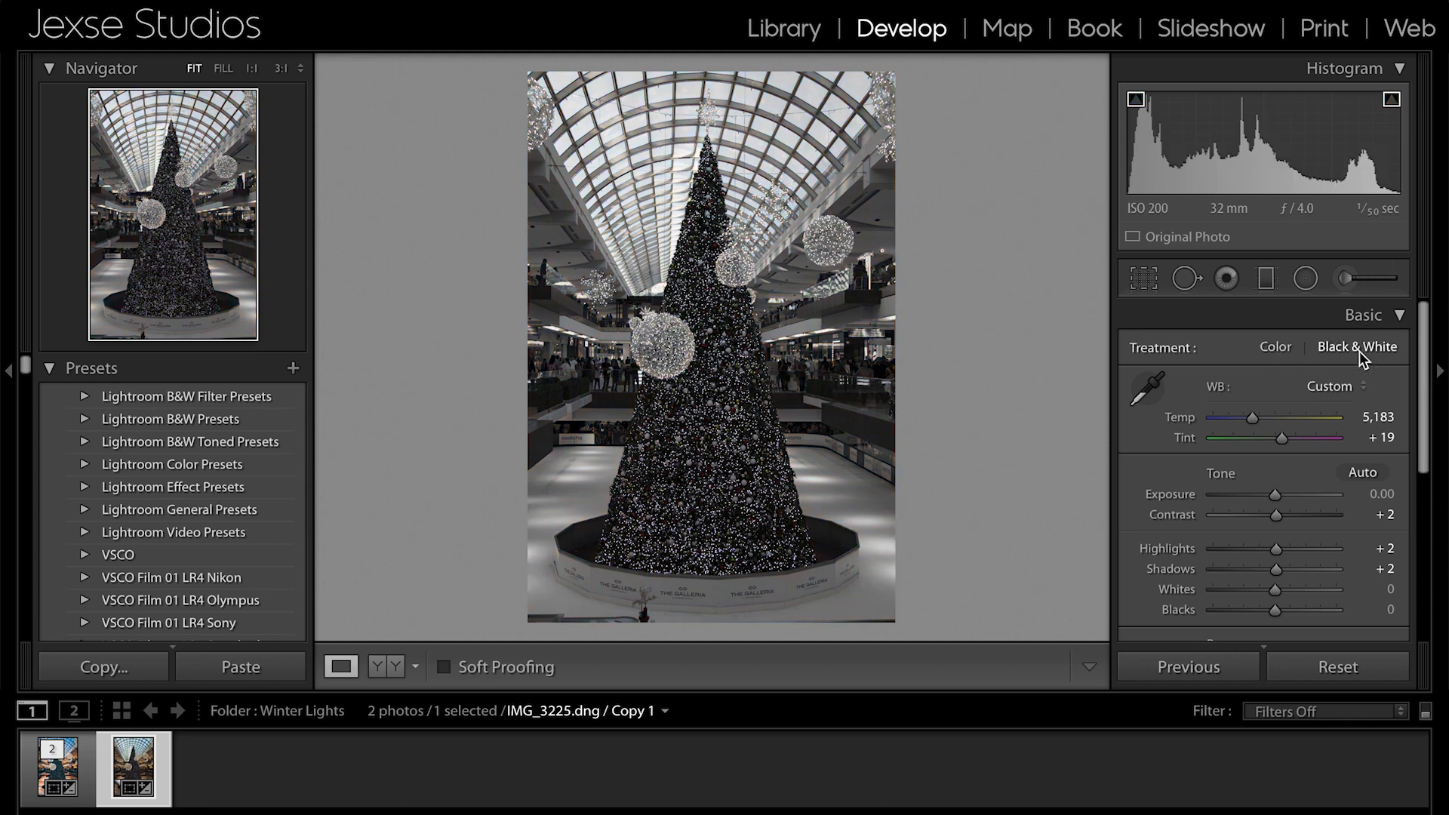
{"action": "left_click", "coordinate": [1273, 347]}
{"action": "left_click", "coordinate": [1330, 349]}
{"action": "left_click", "coordinate": [1274, 348]}
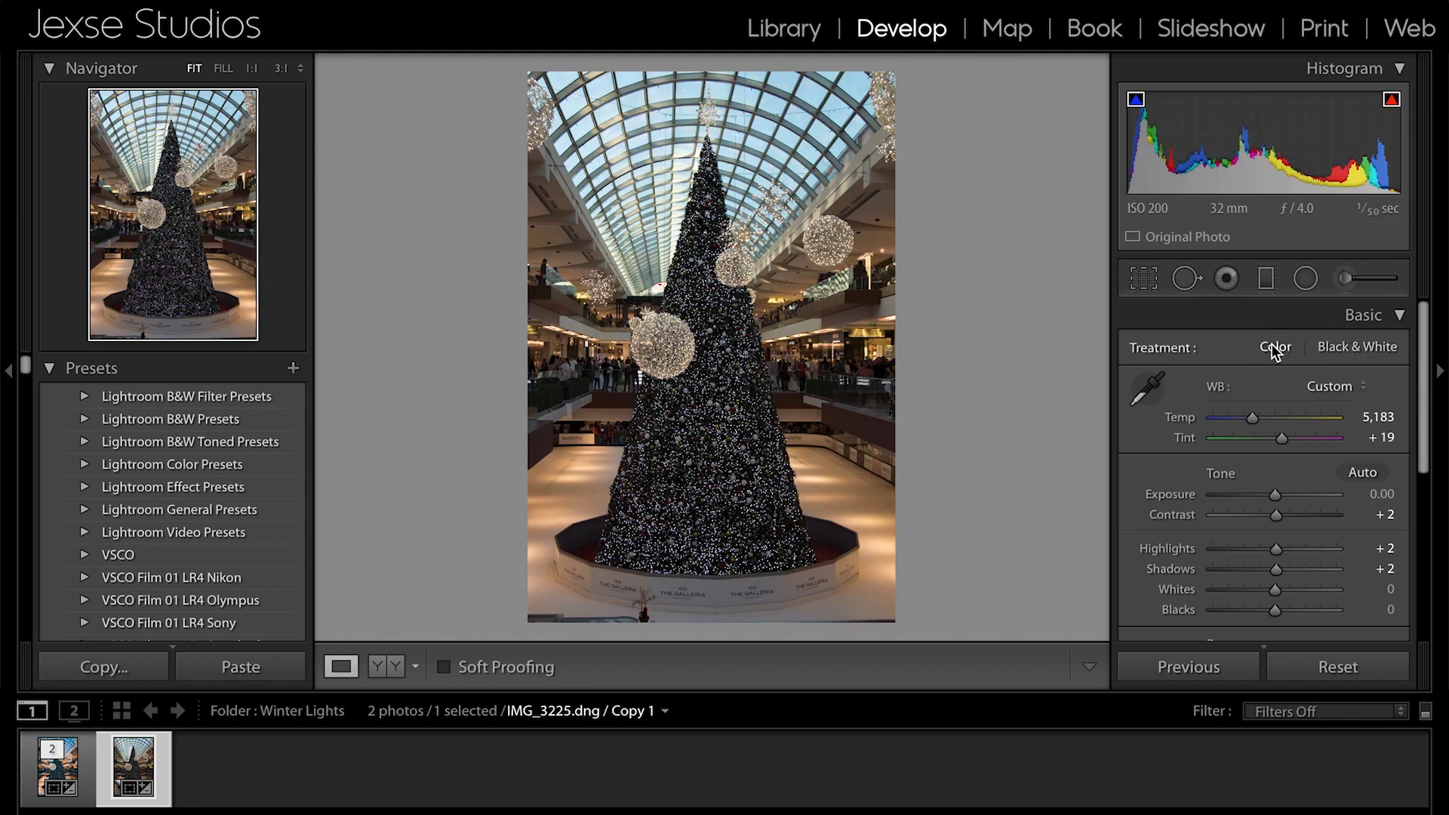
{"action": "scroll", "coordinate": [1200, 422], "scroll_direction": "down", "scroll_amount": 1}
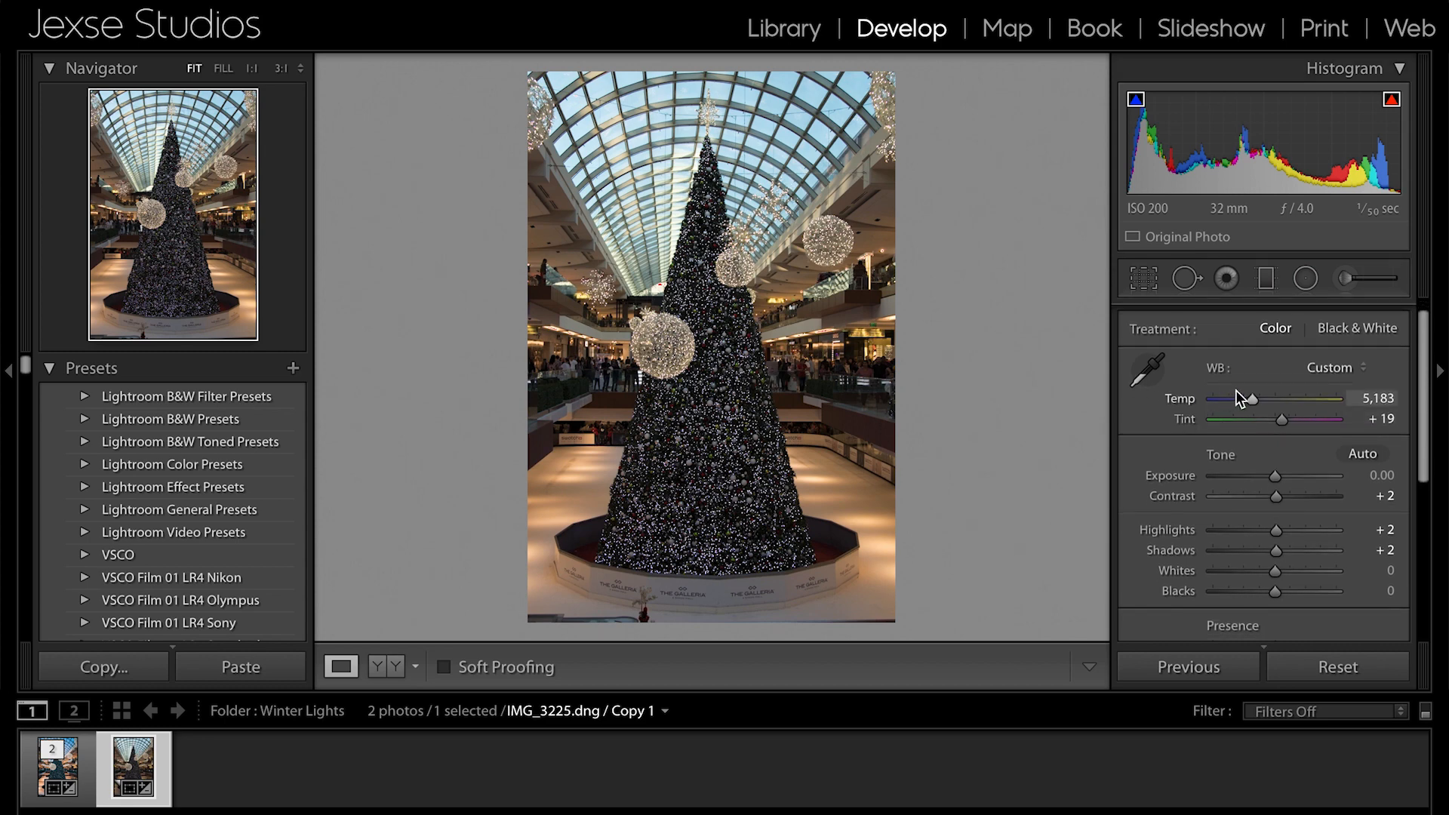
- Try cooler and warmer white balances, including temperature 9,062, and settle on temperature 4,713 with tint +17
{"action": "mouse_move", "coordinate": [1249, 401]}
{"action": "left_mouse_down"}
{"action": "mouse_move", "coordinate": [1231, 402]}
{"action": "mouse_move", "coordinate": [1316, 400]}
{"action": "mouse_move", "coordinate": [1224, 401]}
{"action": "left_mouse_up"}
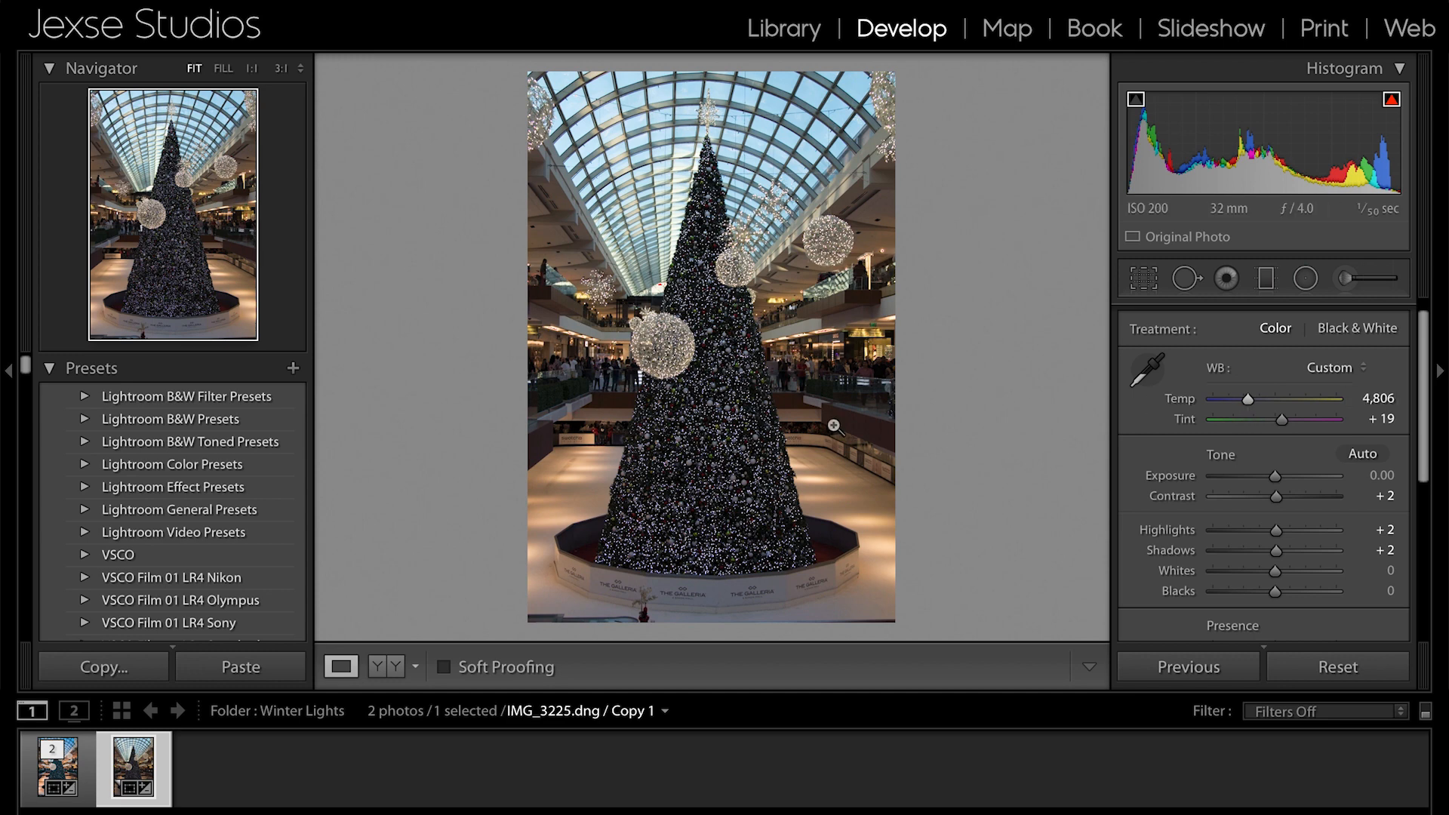
{"action": "left_click", "coordinate": [1294, 399]}
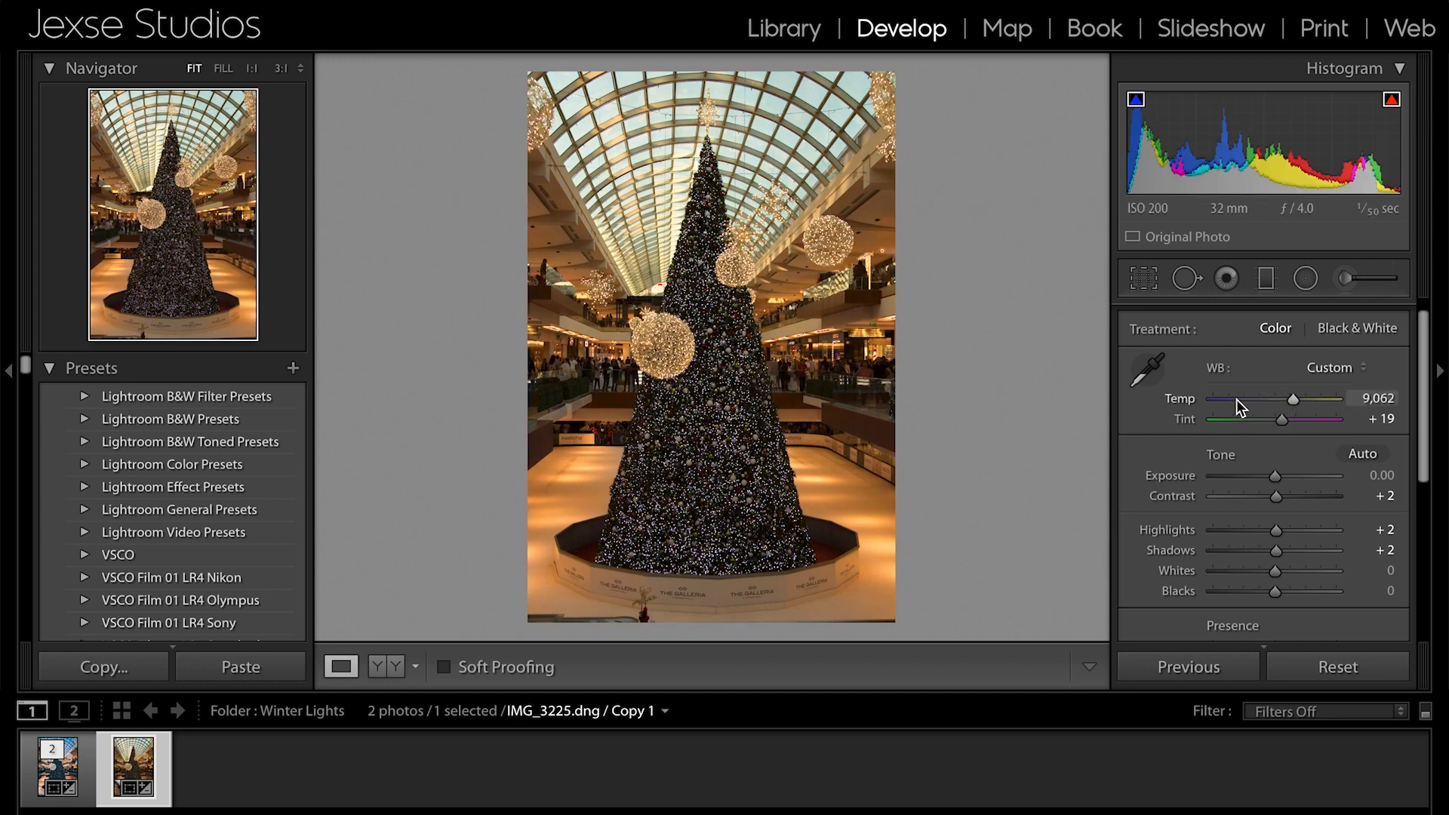
{"action": "left_click_drag", "start_coordinate": [1236, 400], "coordinate": [1284, 420]}
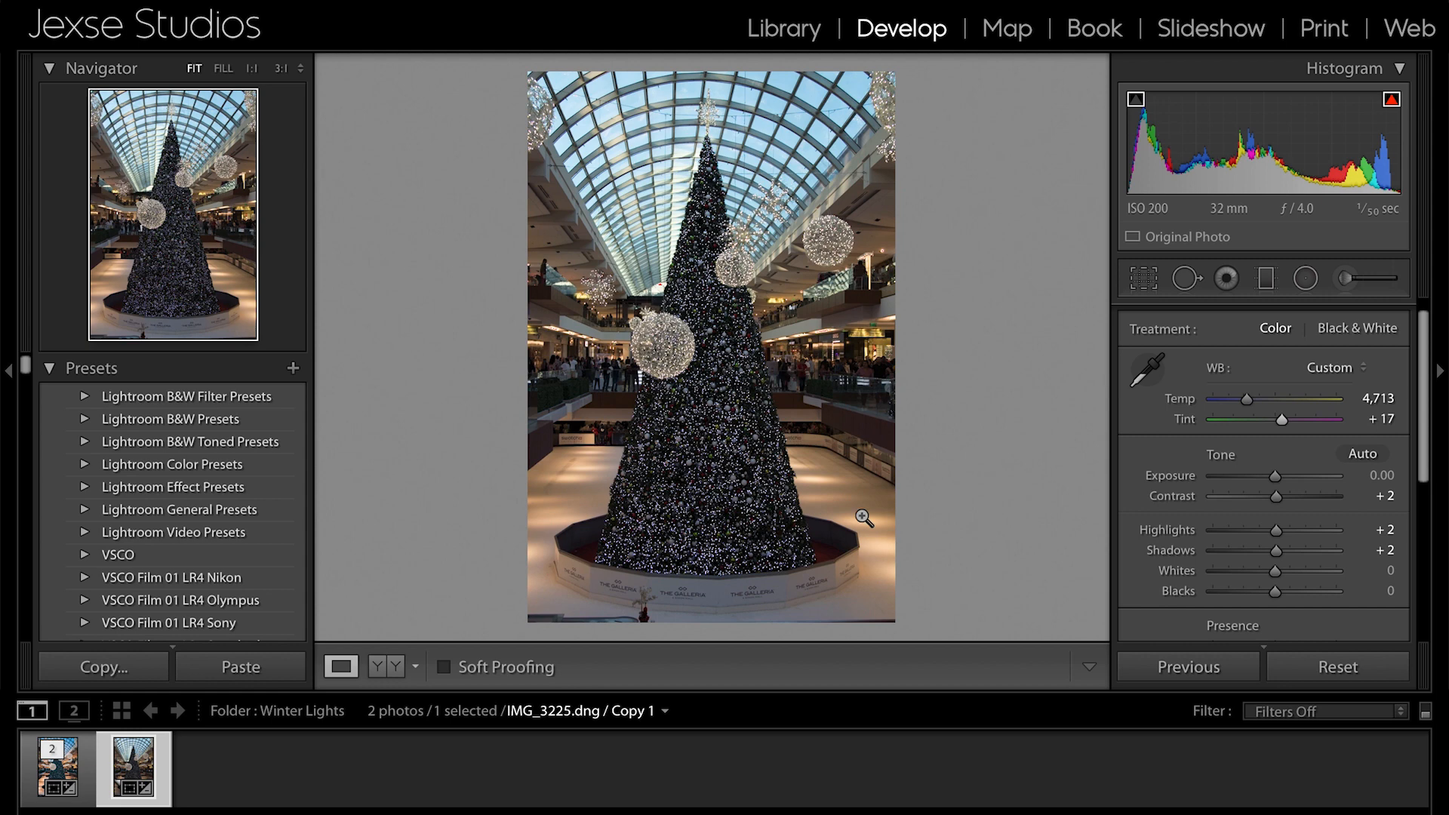
- Adjust the photo's tone to Exposure +0.25, Highlights 0, Shadows −1 and Whites +58
{"action": "scroll", "coordinate": [1280, 557], "scroll_direction": "down", "scroll_amount": 1}
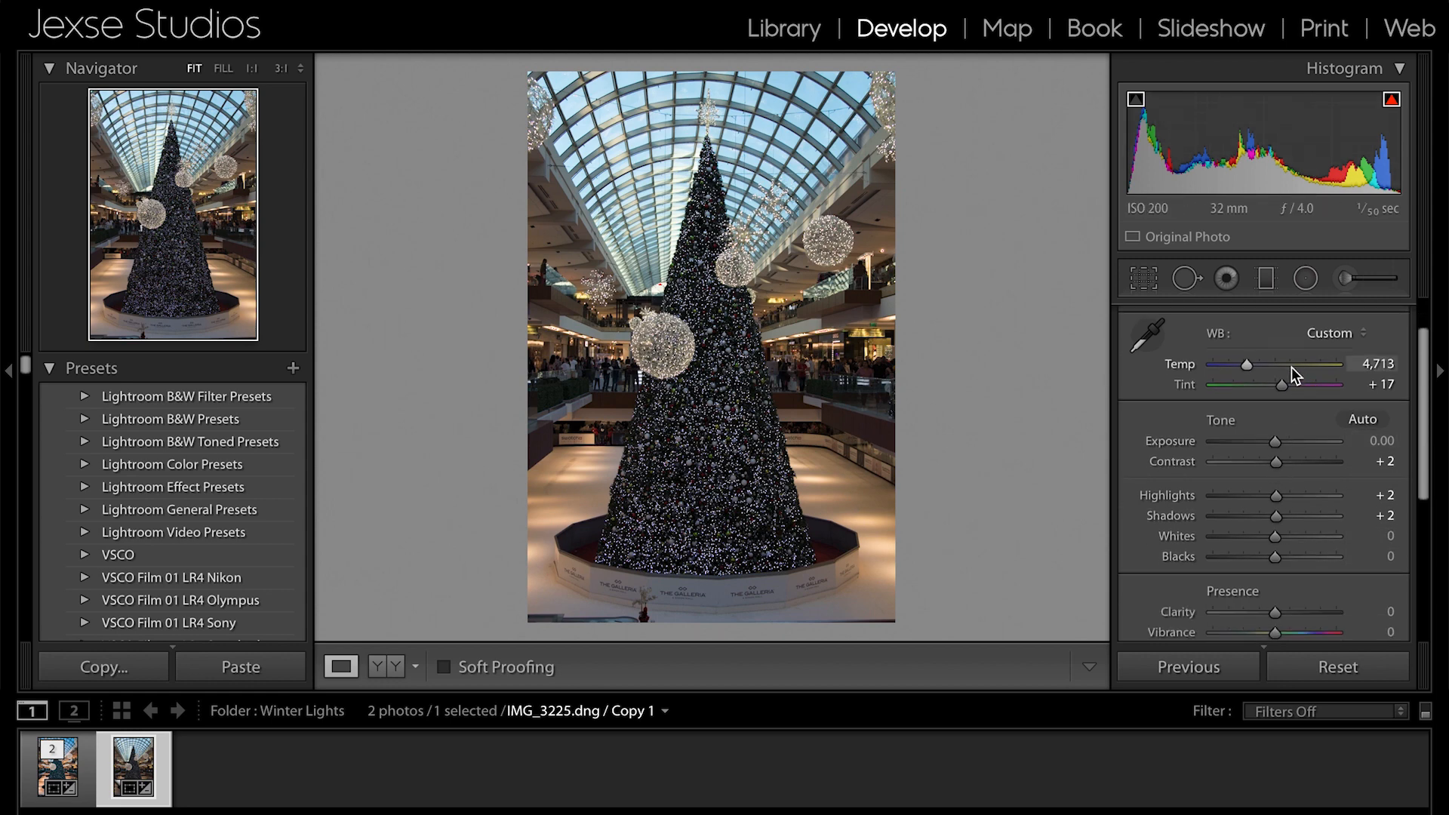
{"action": "mouse_move", "coordinate": [1276, 442]}
{"action": "left_mouse_down"}
{"action": "mouse_move", "coordinate": [1290, 443]}
{"action": "mouse_move", "coordinate": [1277, 461]}
{"action": "mouse_move", "coordinate": [1290, 444]}
{"action": "mouse_move", "coordinate": [1253, 465]}
{"action": "mouse_move", "coordinate": [1296, 467]}
{"action": "mouse_move", "coordinate": [1237, 468]}
{"action": "mouse_move", "coordinate": [1304, 463]}
{"action": "mouse_move", "coordinate": [1274, 464]}
{"action": "left_mouse_up"}
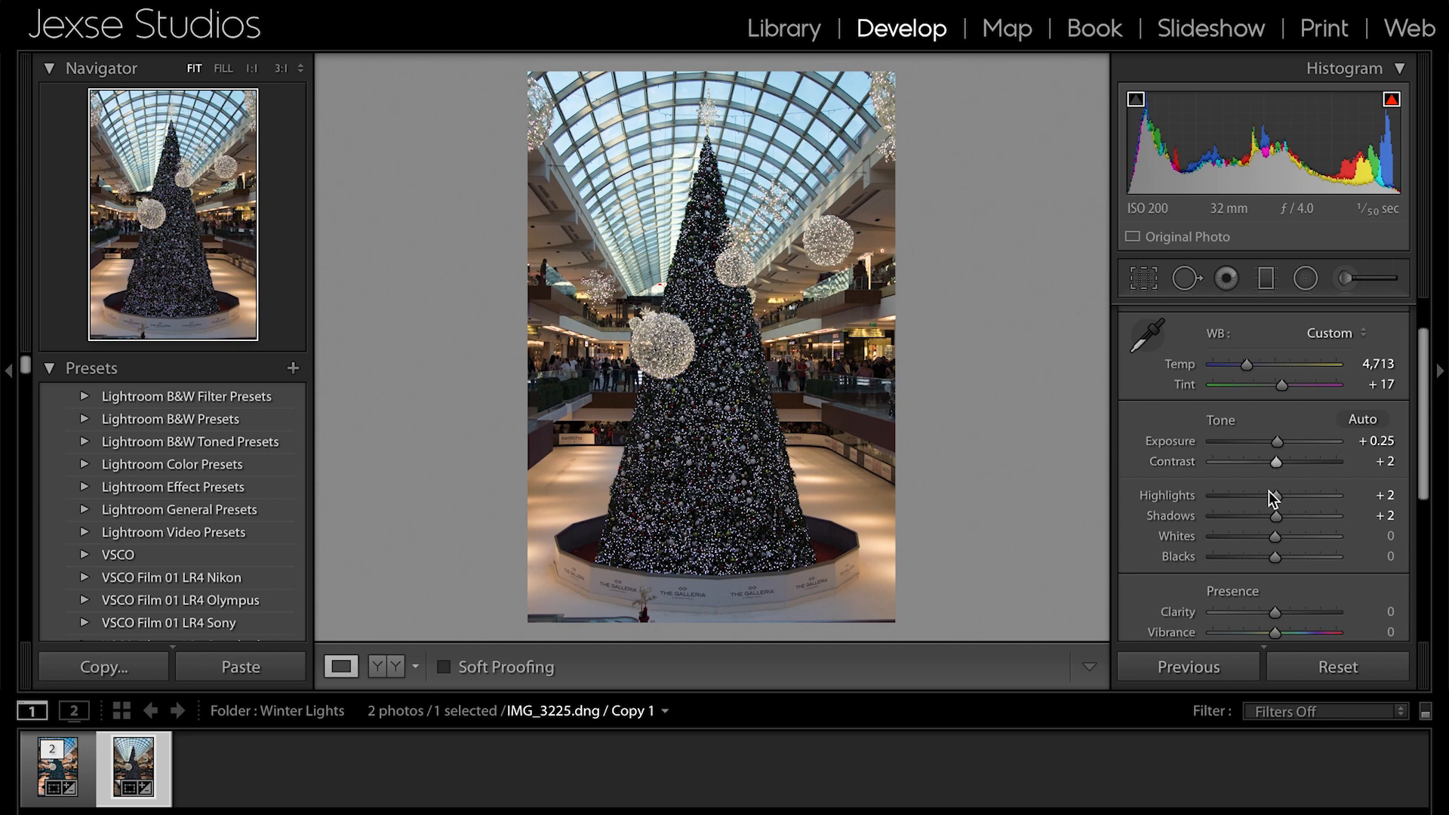
{"action": "scroll", "coordinate": [1269, 495], "scroll_direction": "down", "scroll_amount": 1}
{"action": "left_click_drag", "start_coordinate": [1275, 469], "coordinate": [1309, 508]}
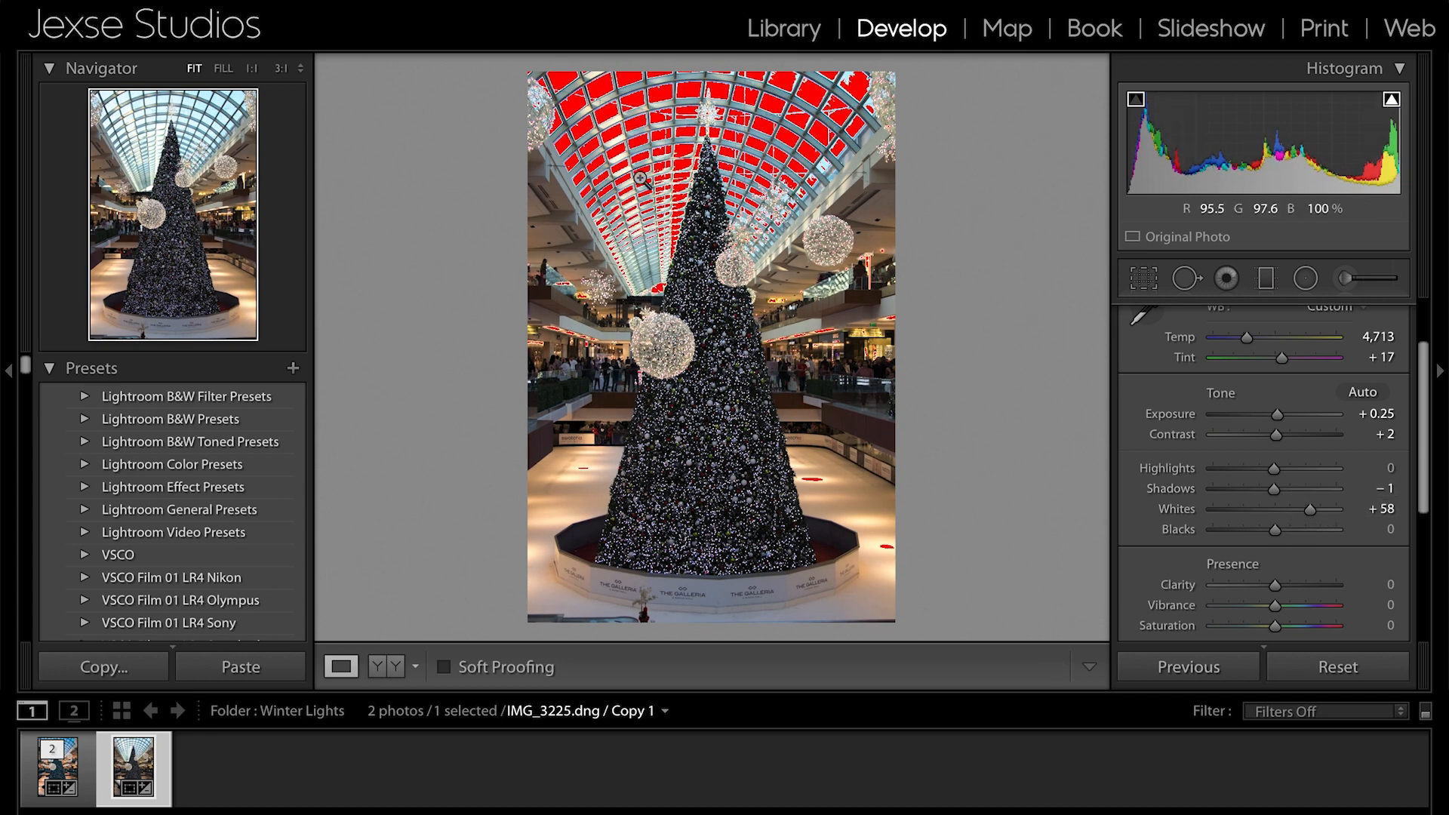
- Toggle the highlight clipping warning repeatedly to examine the blown-out areas, and reset Whites to 0
{"action": "left_click", "coordinate": [1393, 101]}
{"action": "left_click", "coordinate": [1393, 102]}
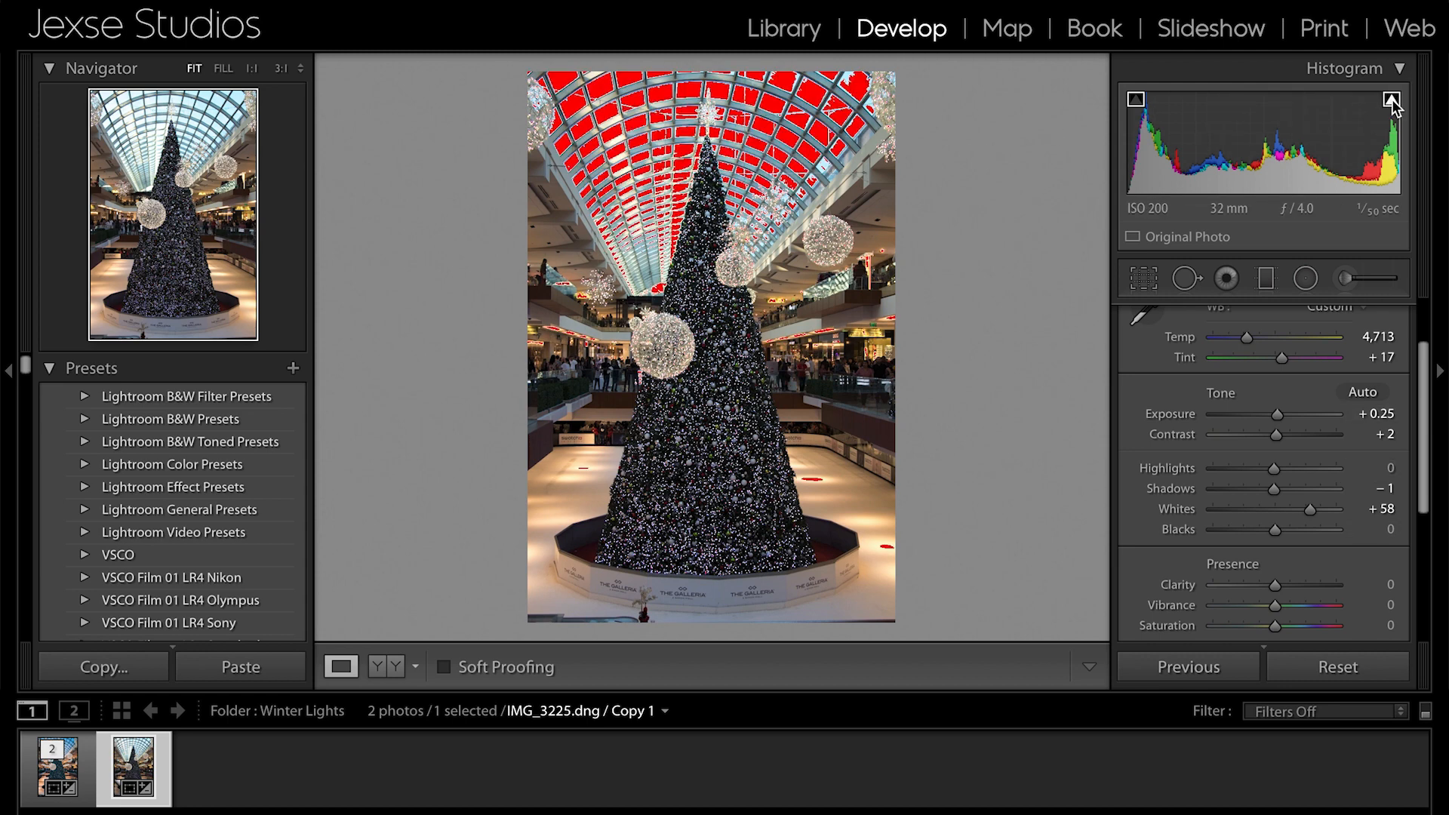
{"action": "left_click", "coordinate": [1392, 100]}
{"action": "left_click", "coordinate": [1392, 101]}
{"action": "left_click", "coordinate": [1392, 101]}
{"action": "left_click", "coordinate": [1393, 101]}
{"action": "left_click", "coordinate": [1393, 102]}
{"action": "left_click", "coordinate": [1392, 101]}
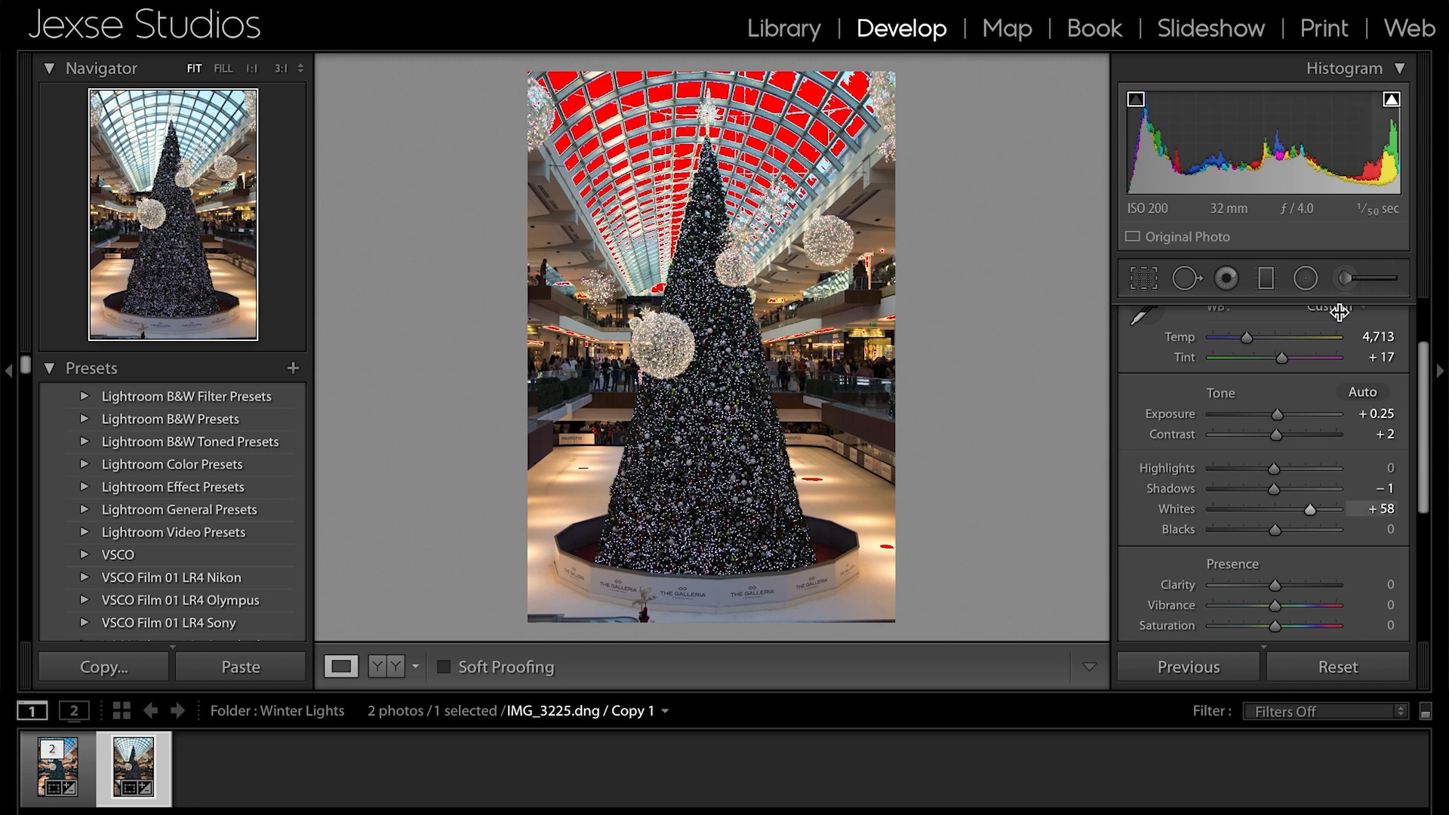
{"action": "double_click", "coordinate": [1192, 511]}
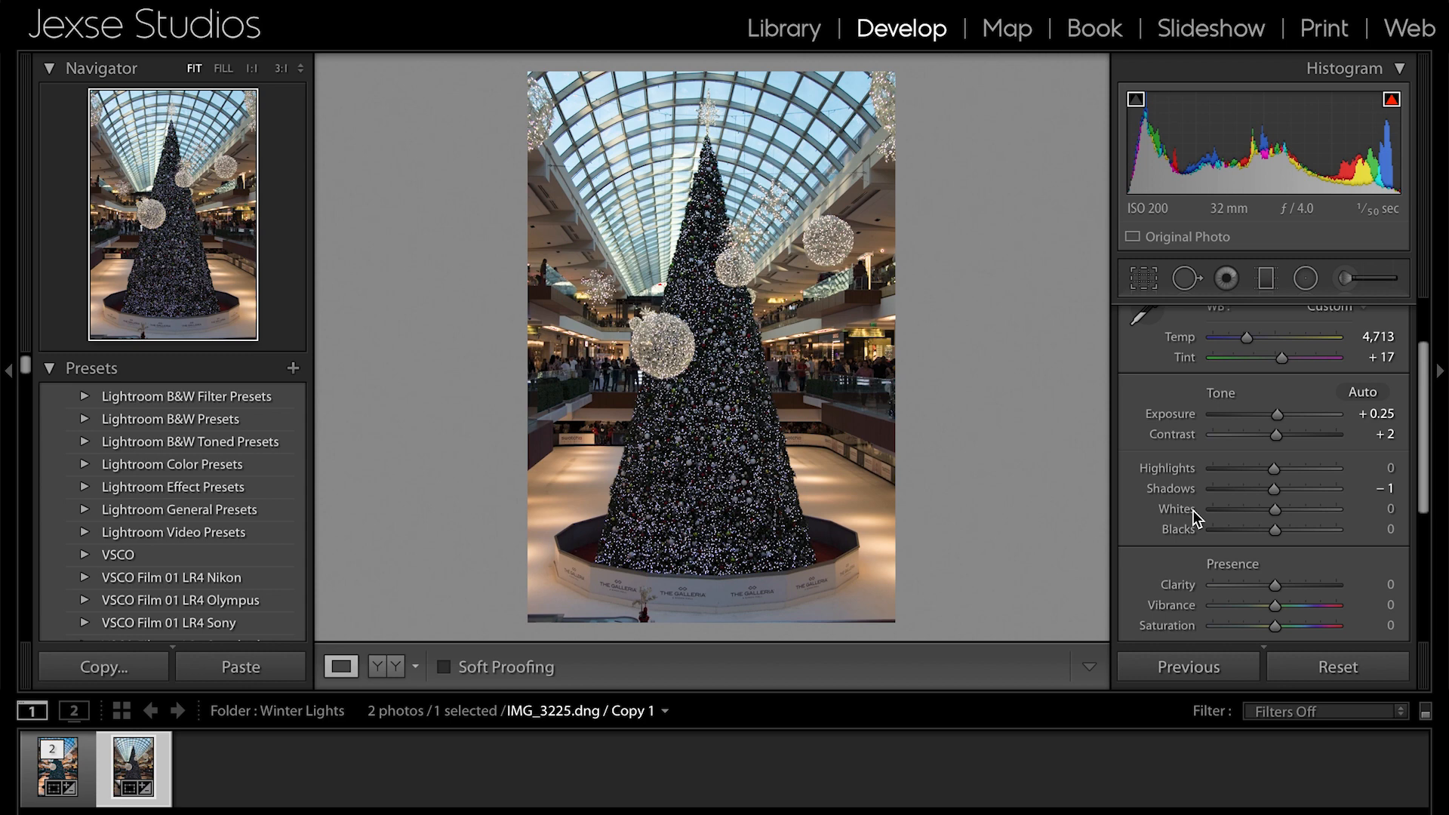
- Try lowering Blacks to −93 to show the shadow clipping, and bring Blacks back to 0
{"action": "left_click_drag", "start_coordinate": [1278, 531], "coordinate": [1221, 529]}
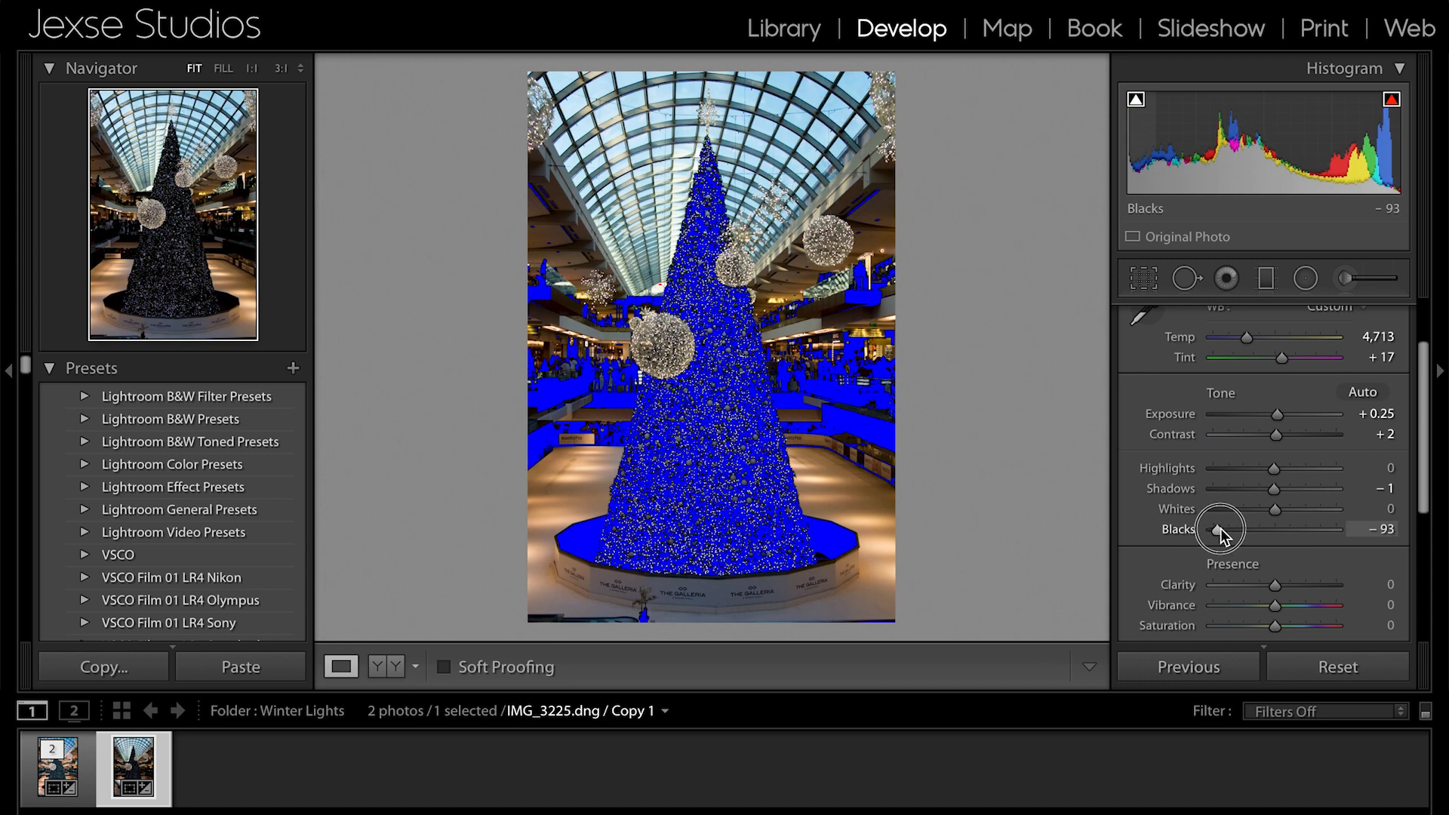
{"action": "left_click_drag", "start_coordinate": [1220, 528], "coordinate": [1278, 526]}
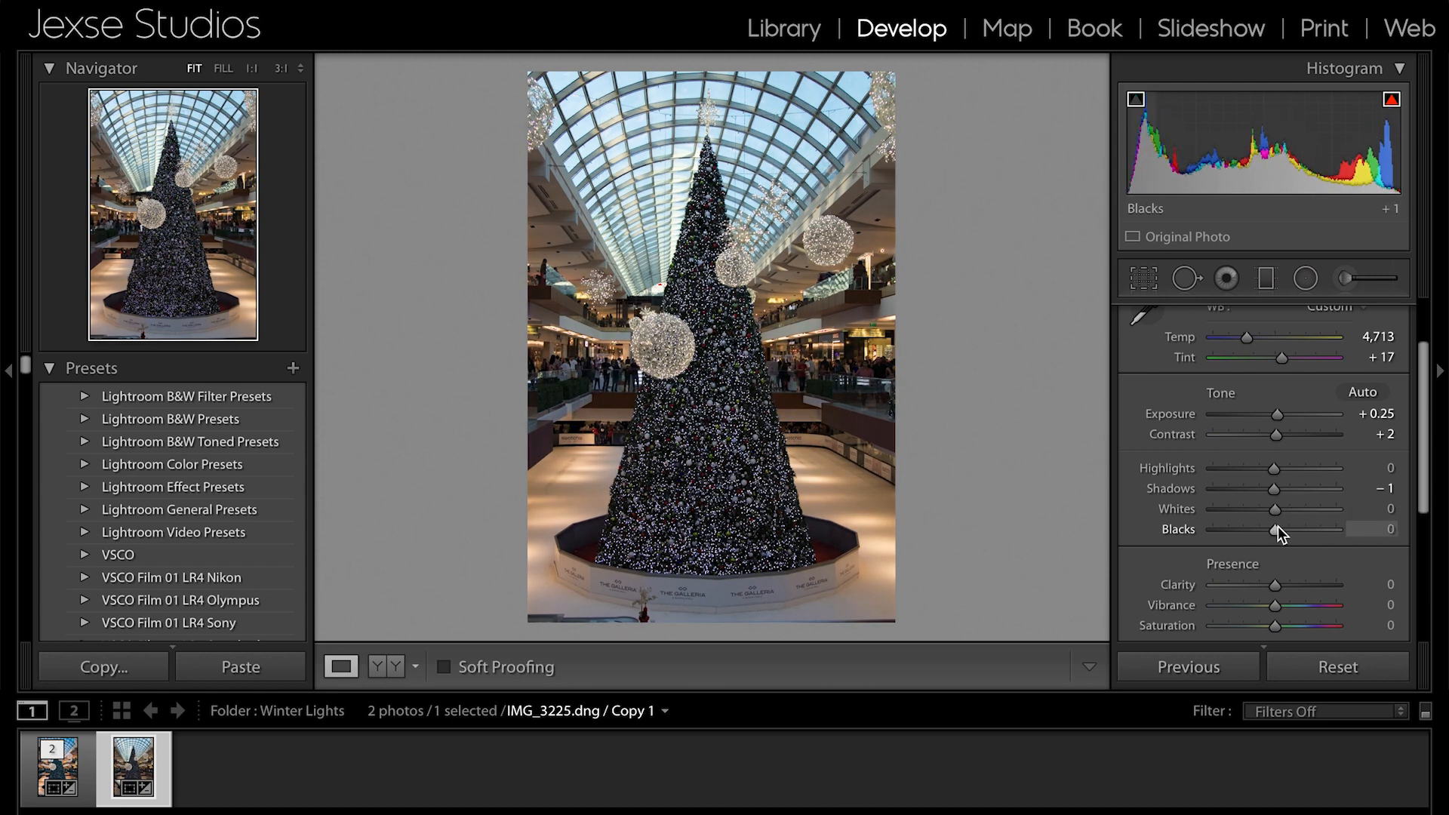
- Reset Exposure, Contrast and Shadows to 0 in the Basic adjustments
{"action": "scroll", "coordinate": [1170, 531], "scroll_direction": "down", "scroll_amount": 2}
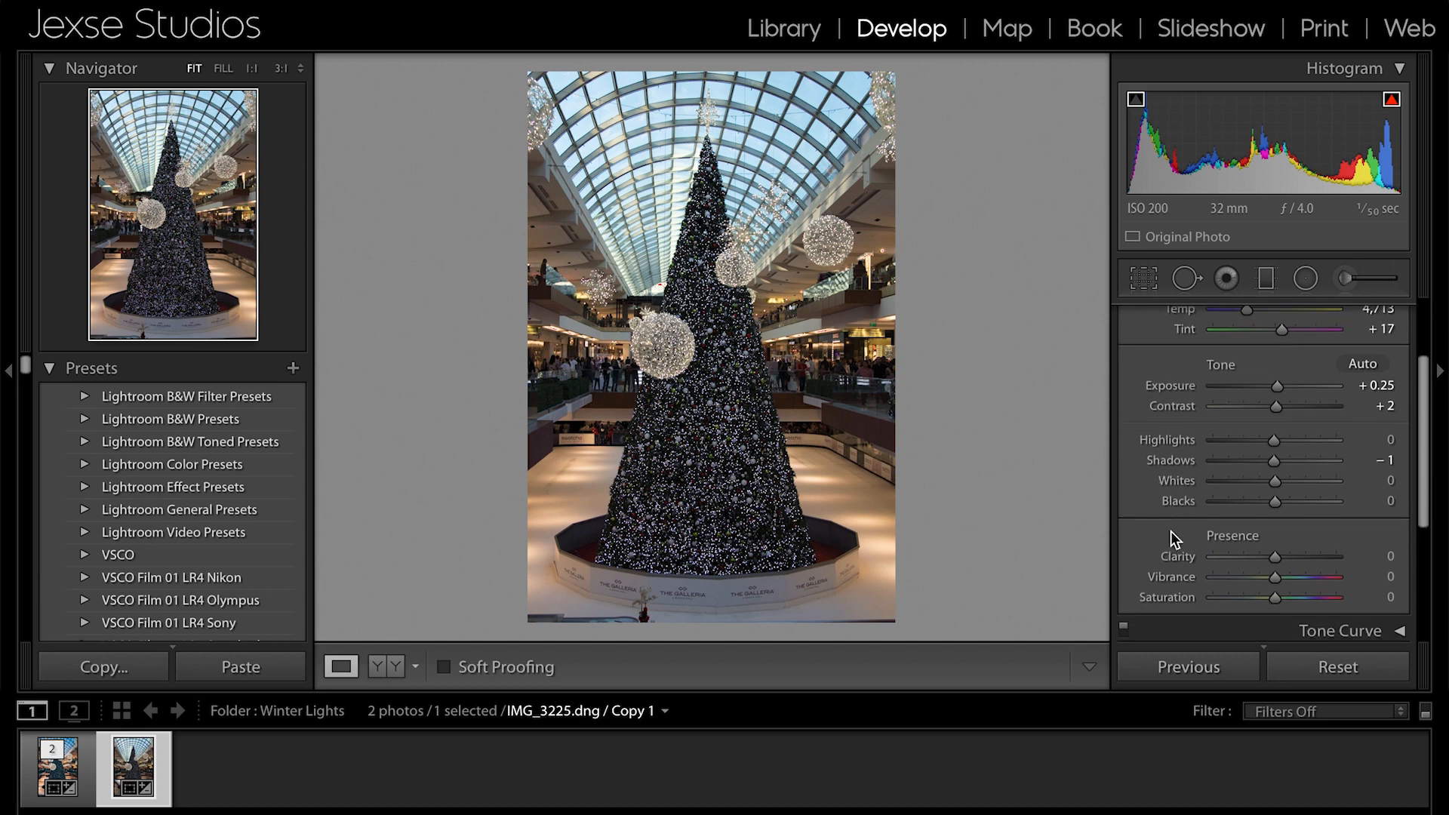
{"action": "double_click", "coordinate": [1181, 371]}
{"action": "double_click", "coordinate": [1180, 390]}
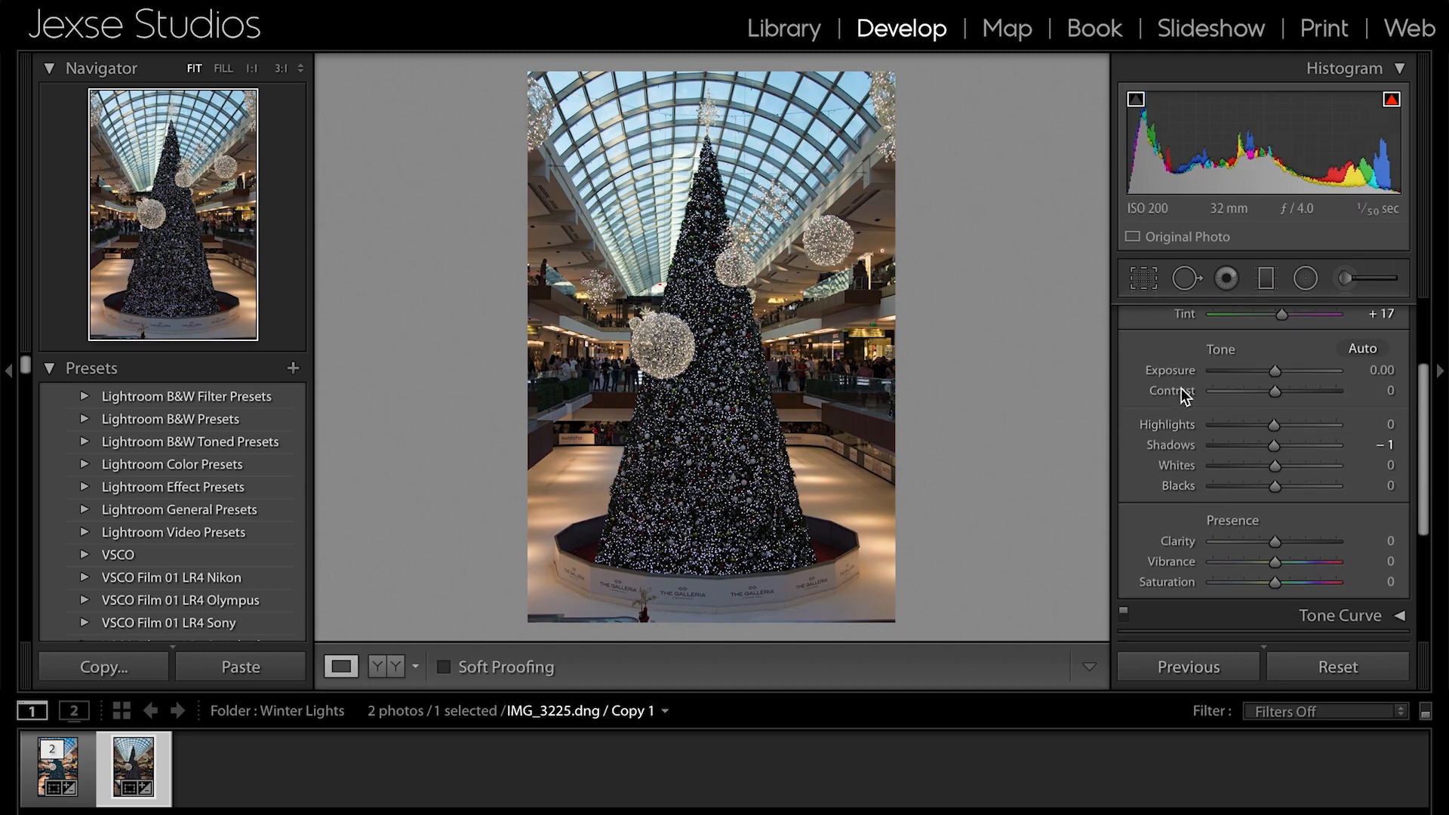
{"action": "double_click", "coordinate": [1168, 445]}
{"action": "scroll", "coordinate": [1194, 524], "scroll_direction": "down", "scroll_amount": 1}
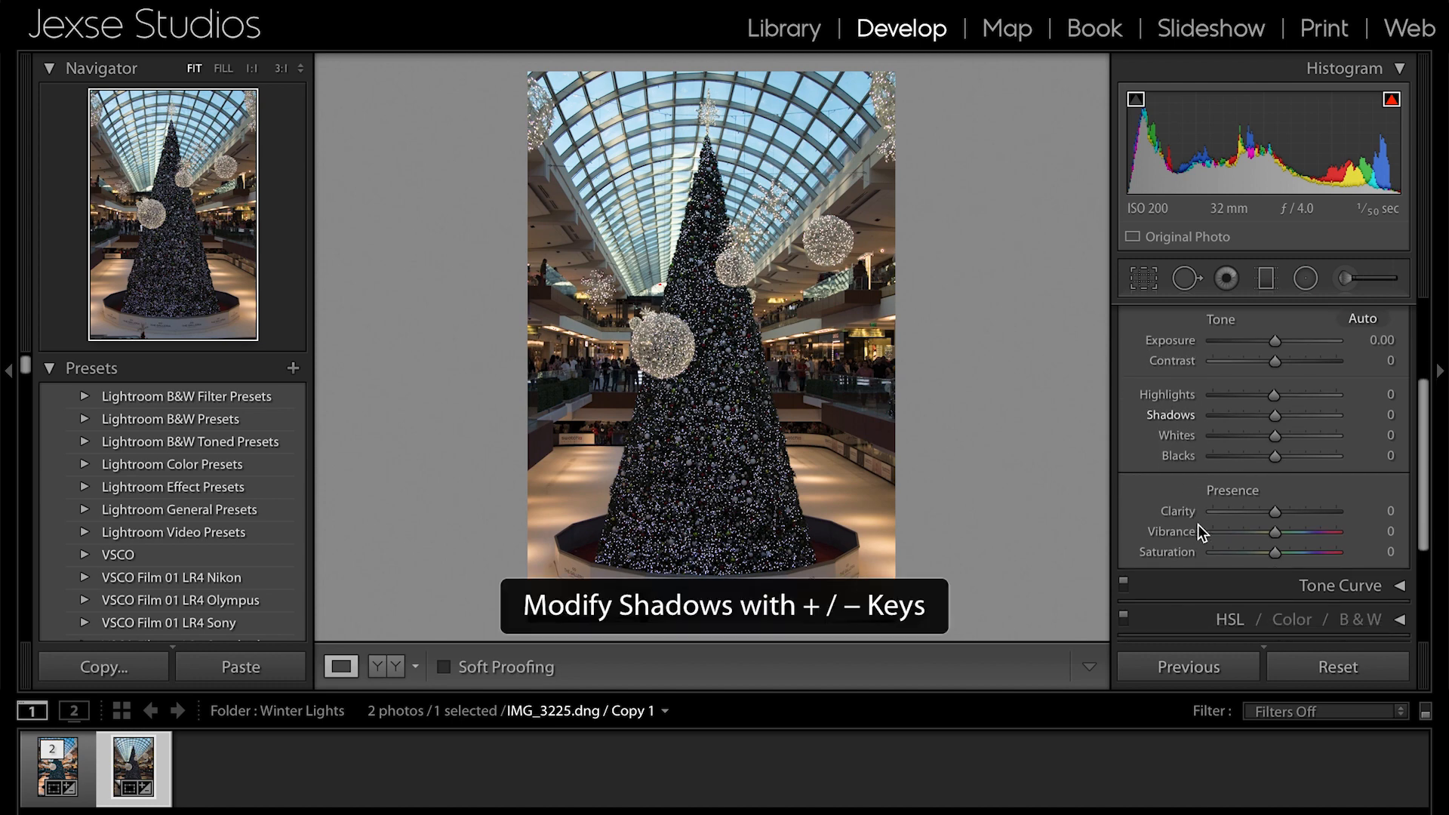
- Try negative and positive Clarity, including −61, on the tree photo and reset Clarity to 0
{"action": "left_click", "coordinate": [1241, 514]}
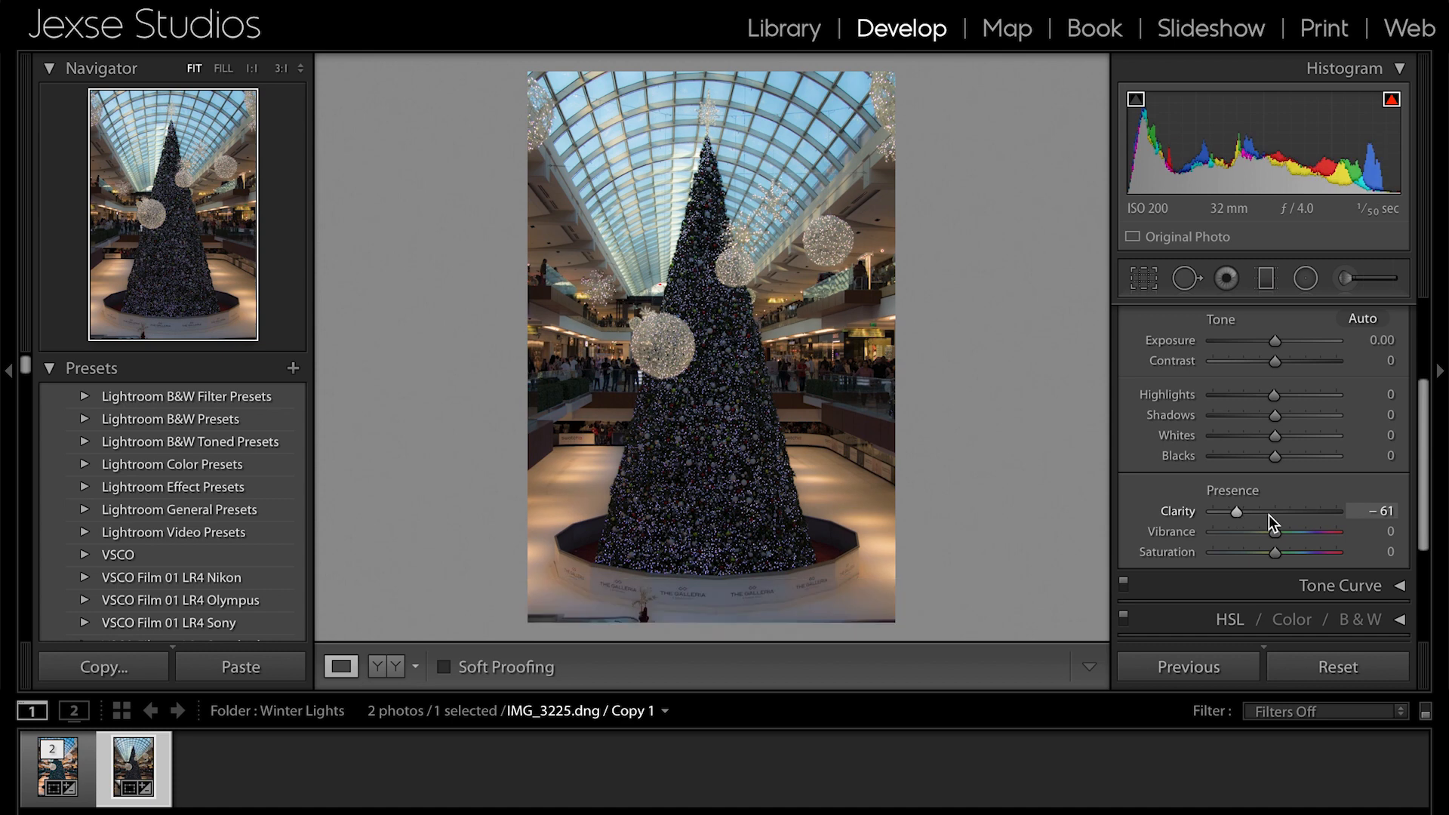
{"action": "left_click_drag", "start_coordinate": [1242, 514], "coordinate": [1276, 513]}
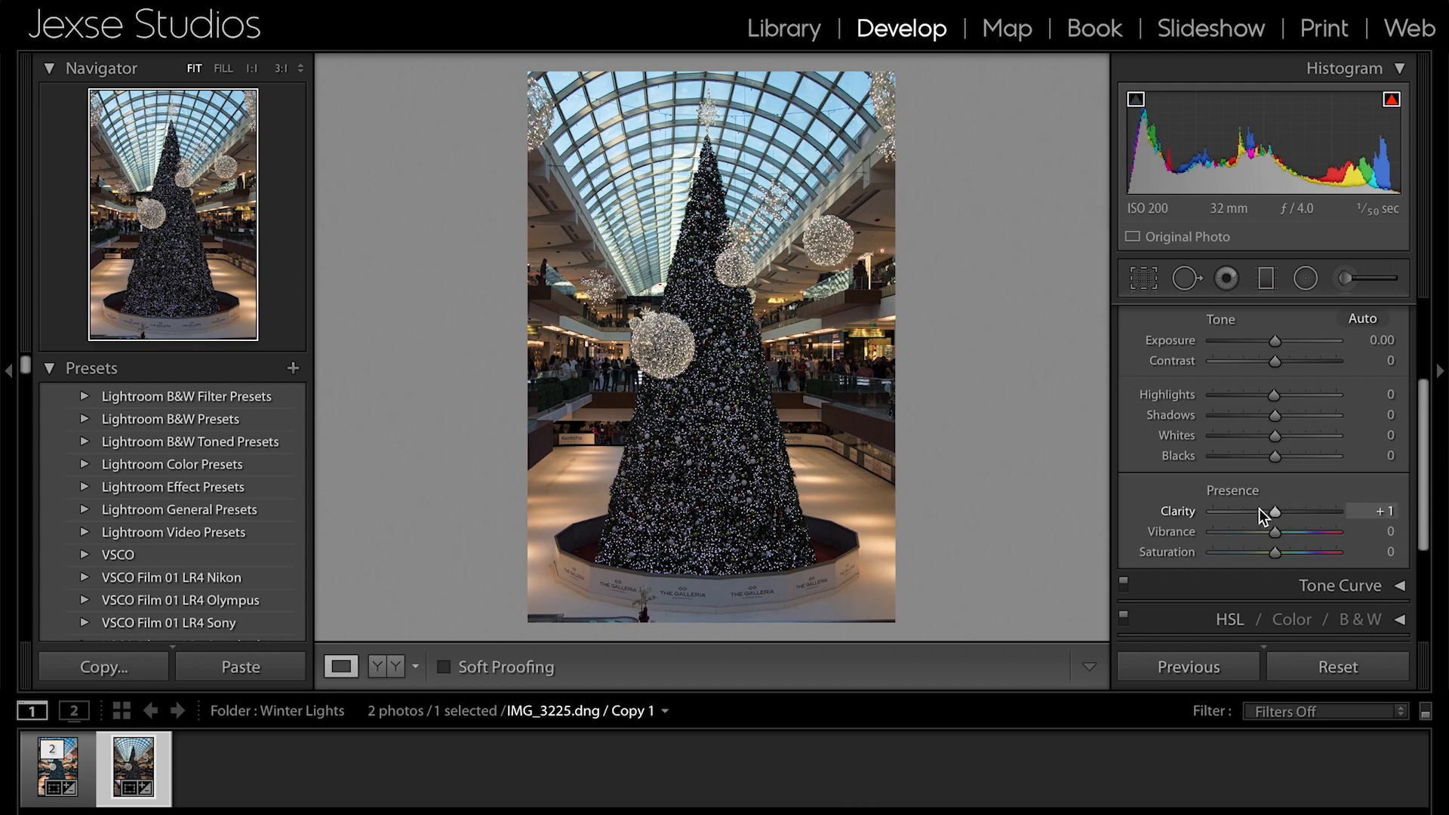
{"action": "double_click", "coordinate": [1176, 517]}
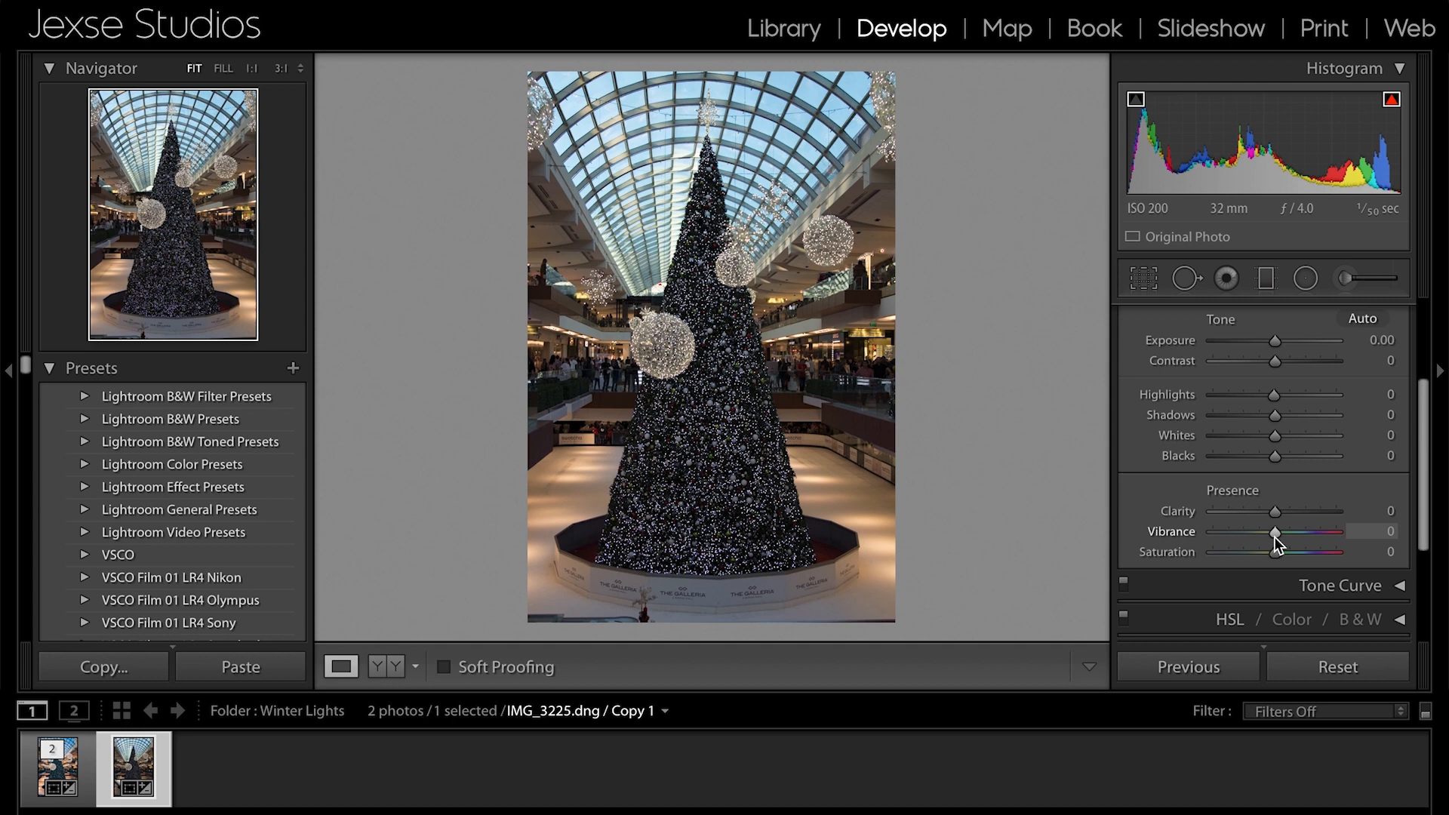
- Try Vibrance changes and Saturation at +100 on the photo, and reset both to 0
{"action": "mouse_move", "coordinate": [1274, 537]}
{"action": "left_mouse_down"}
{"action": "mouse_move", "coordinate": [1323, 538]}
{"action": "mouse_move", "coordinate": [1276, 534]}
{"action": "mouse_move", "coordinate": [1276, 556]}
{"action": "mouse_move", "coordinate": [1374, 552]}
{"action": "mouse_move", "coordinate": [1205, 551]}
{"action": "mouse_move", "coordinate": [1273, 555]}
{"action": "mouse_move", "coordinate": [1253, 532]}
{"action": "mouse_move", "coordinate": [1292, 532]}
{"action": "mouse_move", "coordinate": [1275, 531]}
{"action": "mouse_move", "coordinate": [1272, 553]}
{"action": "mouse_move", "coordinate": [1387, 557]}
{"action": "mouse_move", "coordinate": [1219, 528]}
{"action": "mouse_move", "coordinate": [1335, 530]}
{"action": "mouse_move", "coordinate": [1277, 527]}
{"action": "left_mouse_up"}
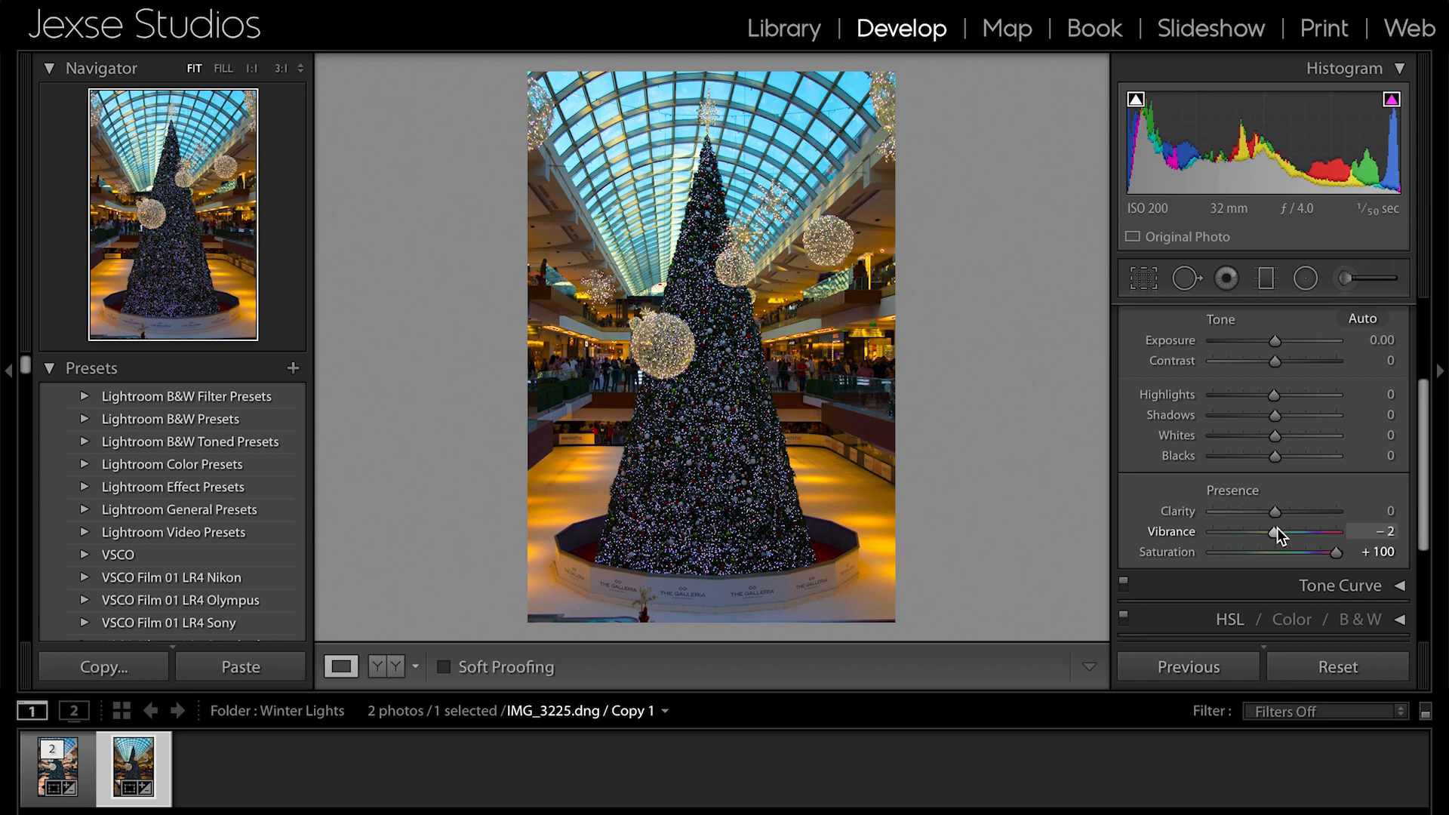
{"action": "double_click", "coordinate": [1146, 550]}
{"action": "double_click", "coordinate": [1151, 533]}
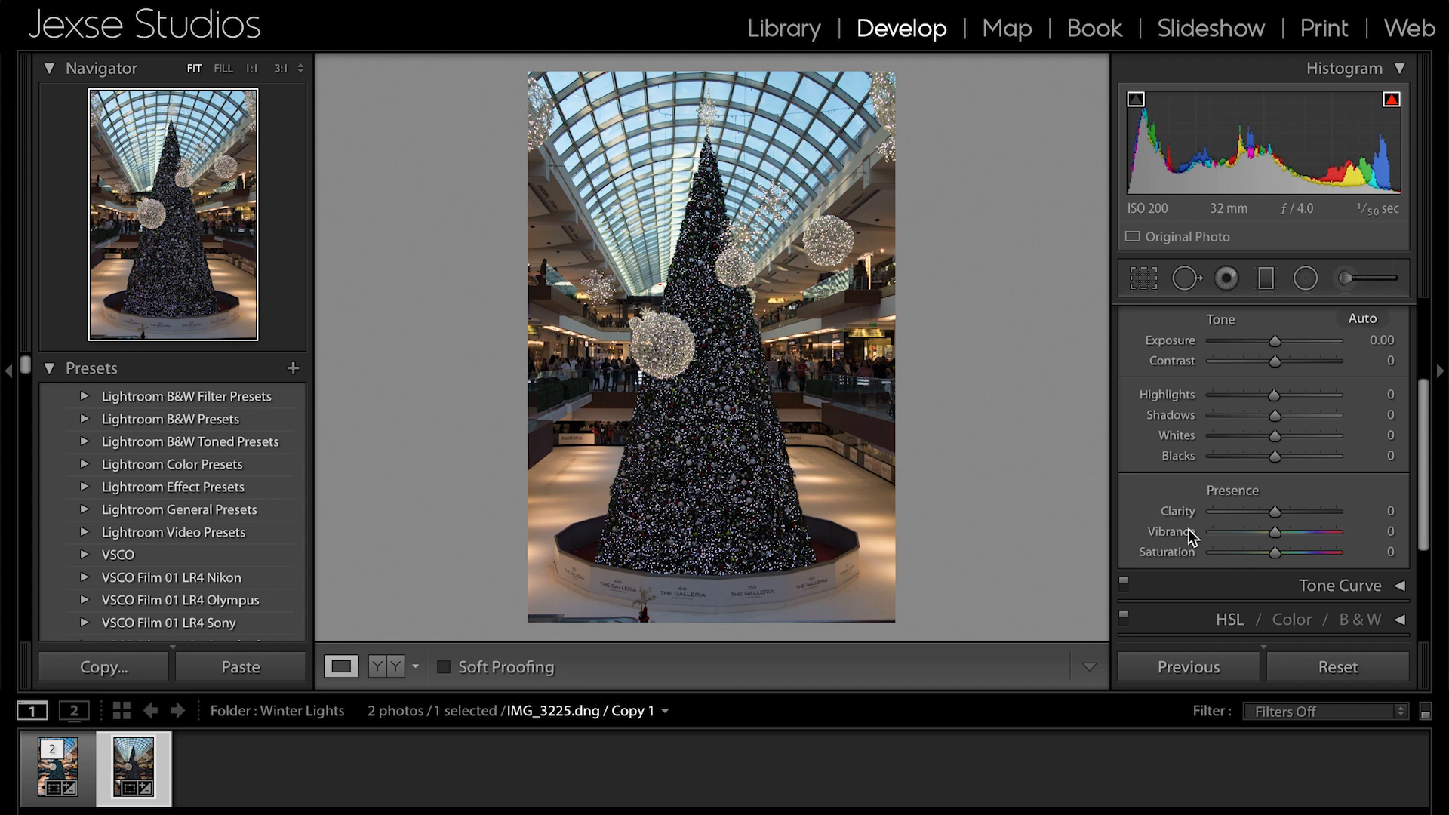
- Compare the virtual copy with the finished edit of IMG_3225.dng and its Basic adjustments, keeping IMG_3225.dng selected
{"action": "scroll", "coordinate": [1210, 512], "scroll_direction": "up", "scroll_amount": 1}
{"action": "scroll", "coordinate": [1208, 513], "scroll_direction": "up", "scroll_amount": 2}
{"action": "scroll", "coordinate": [1209, 513], "scroll_direction": "down", "scroll_amount": 4}
{"action": "scroll", "coordinate": [1209, 513], "scroll_direction": "up", "scroll_amount": 4}
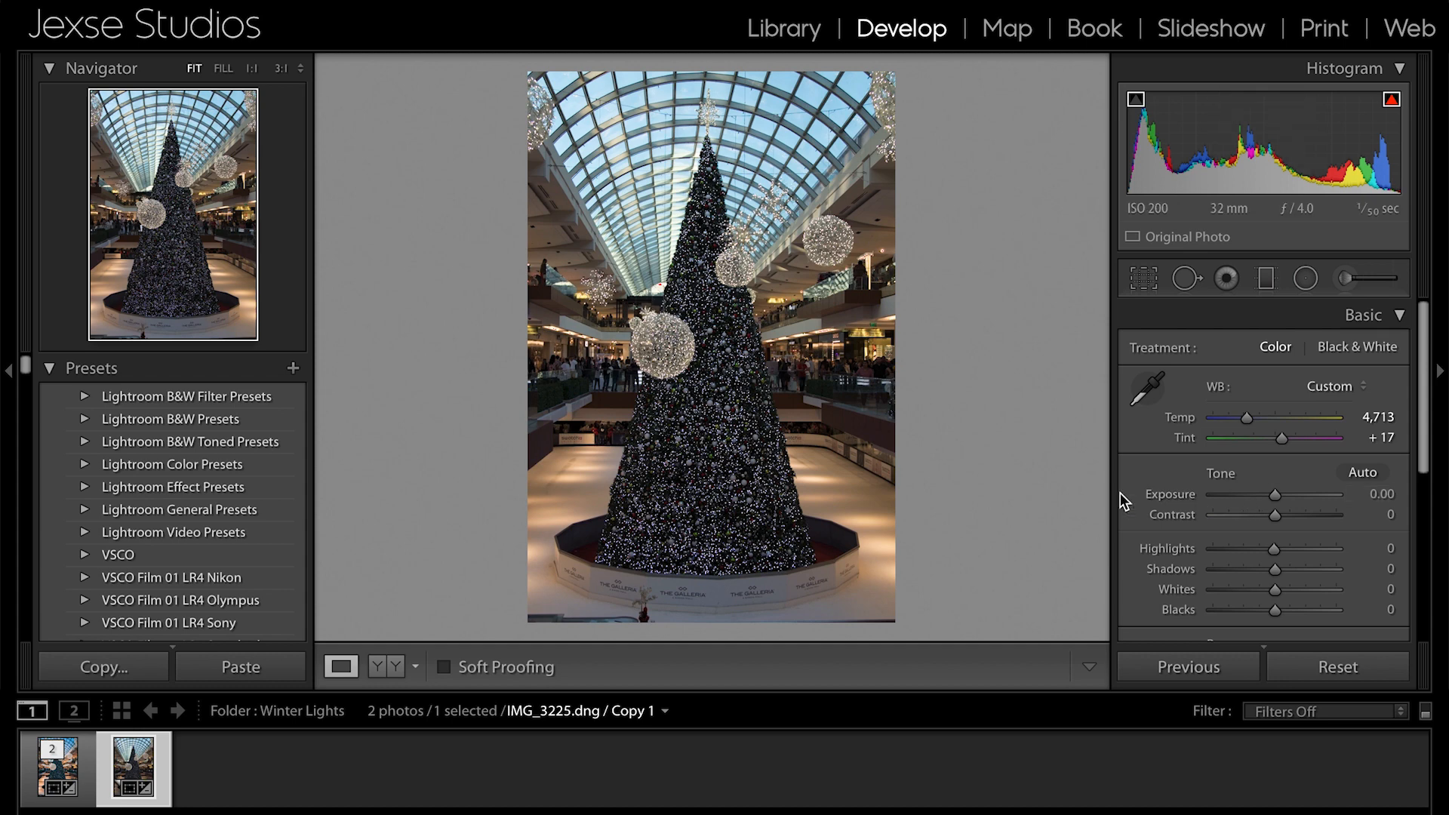
{"action": "left_click", "coordinate": [88, 761]}
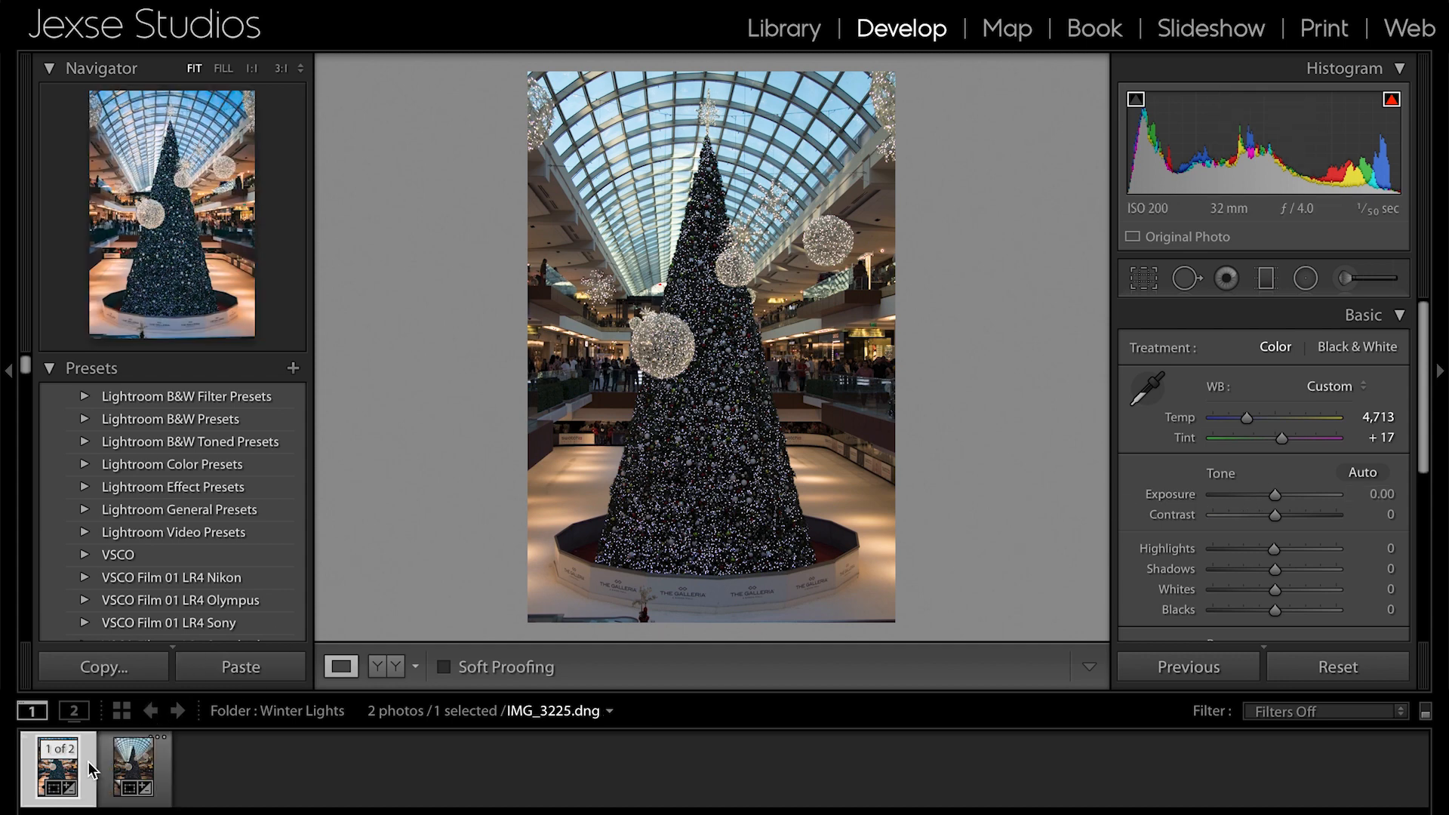
{"action": "key", "text": "ctrl+shift+v"}
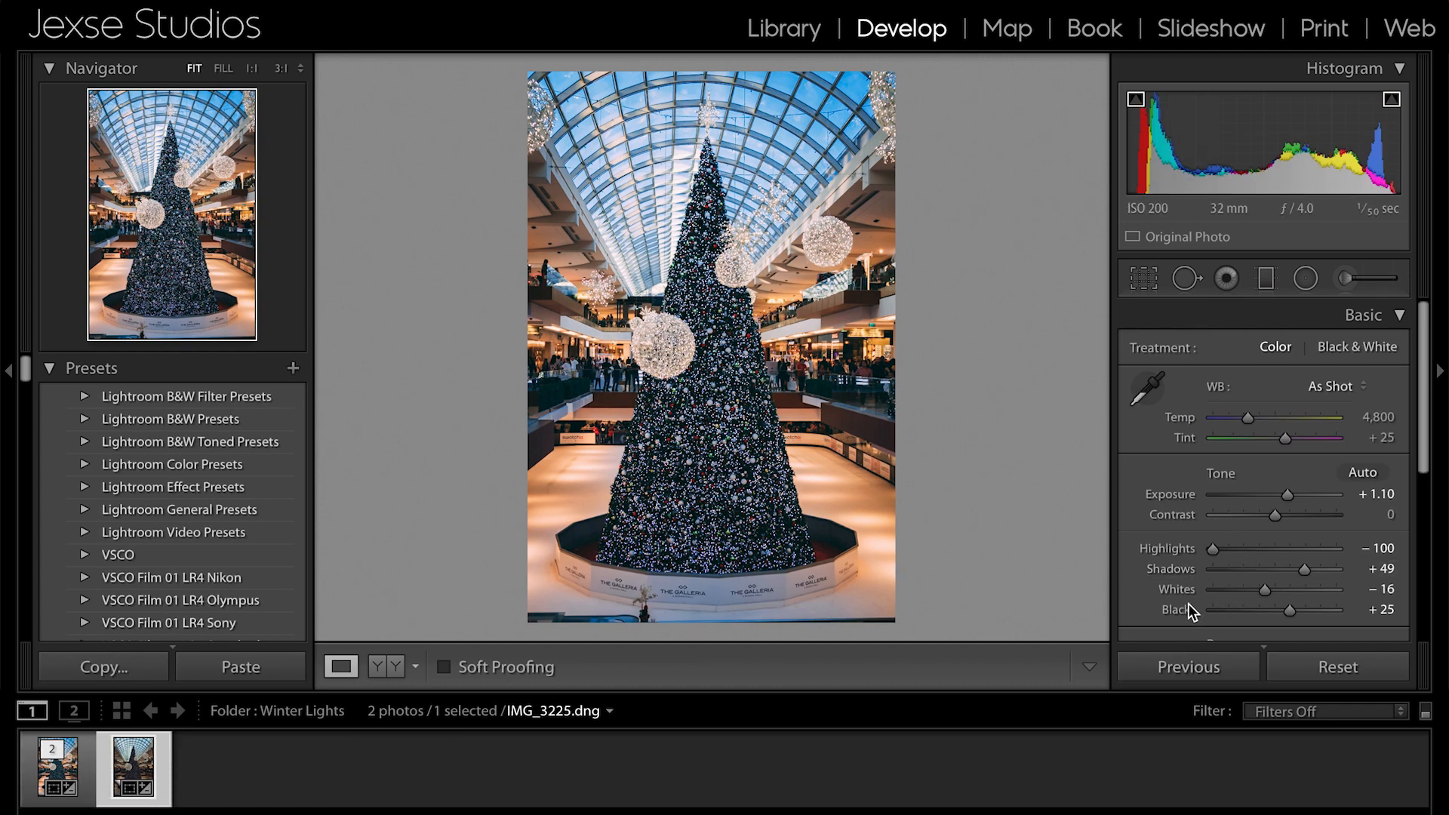
{"action": "key", "text": "ctrl+z"}
{"action": "key", "text": "ctrl+y"}
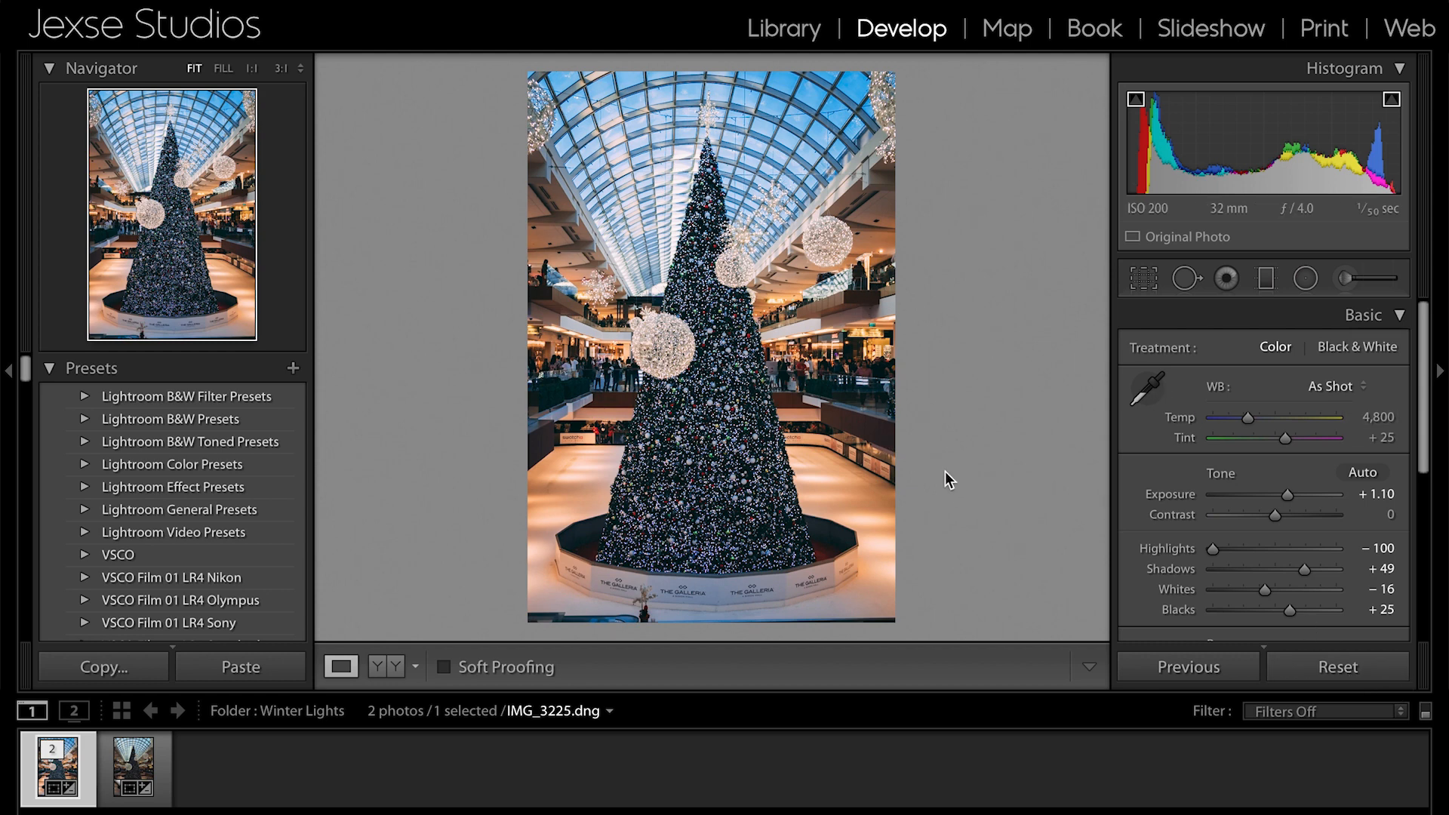
- Review the export location, file, sizing and metadata settings for IMG_3225.dng from the Library module, and cancel the export
{"action": "left_click", "coordinate": [770, 39]}
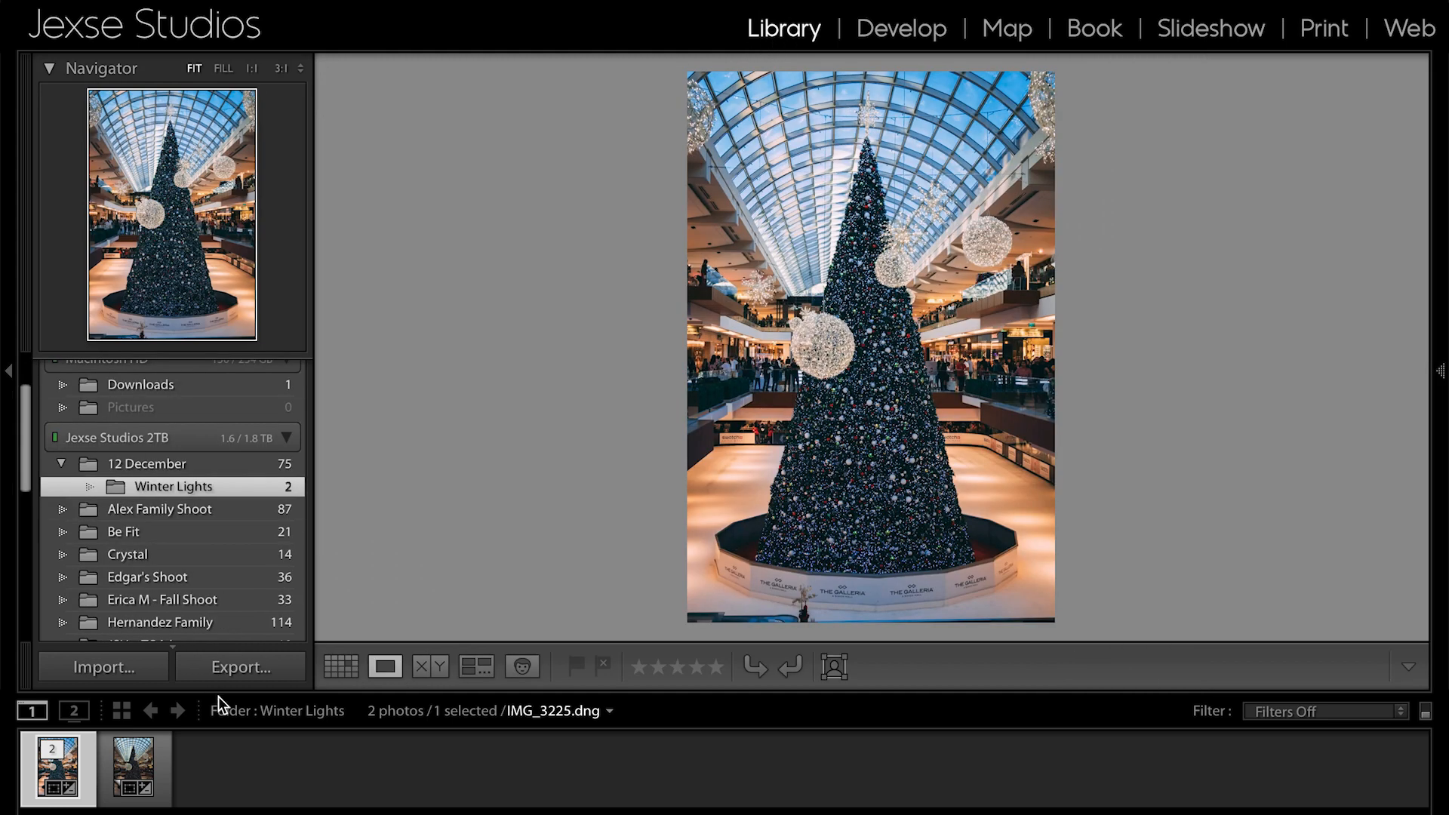
{"action": "left_click", "coordinate": [251, 678]}
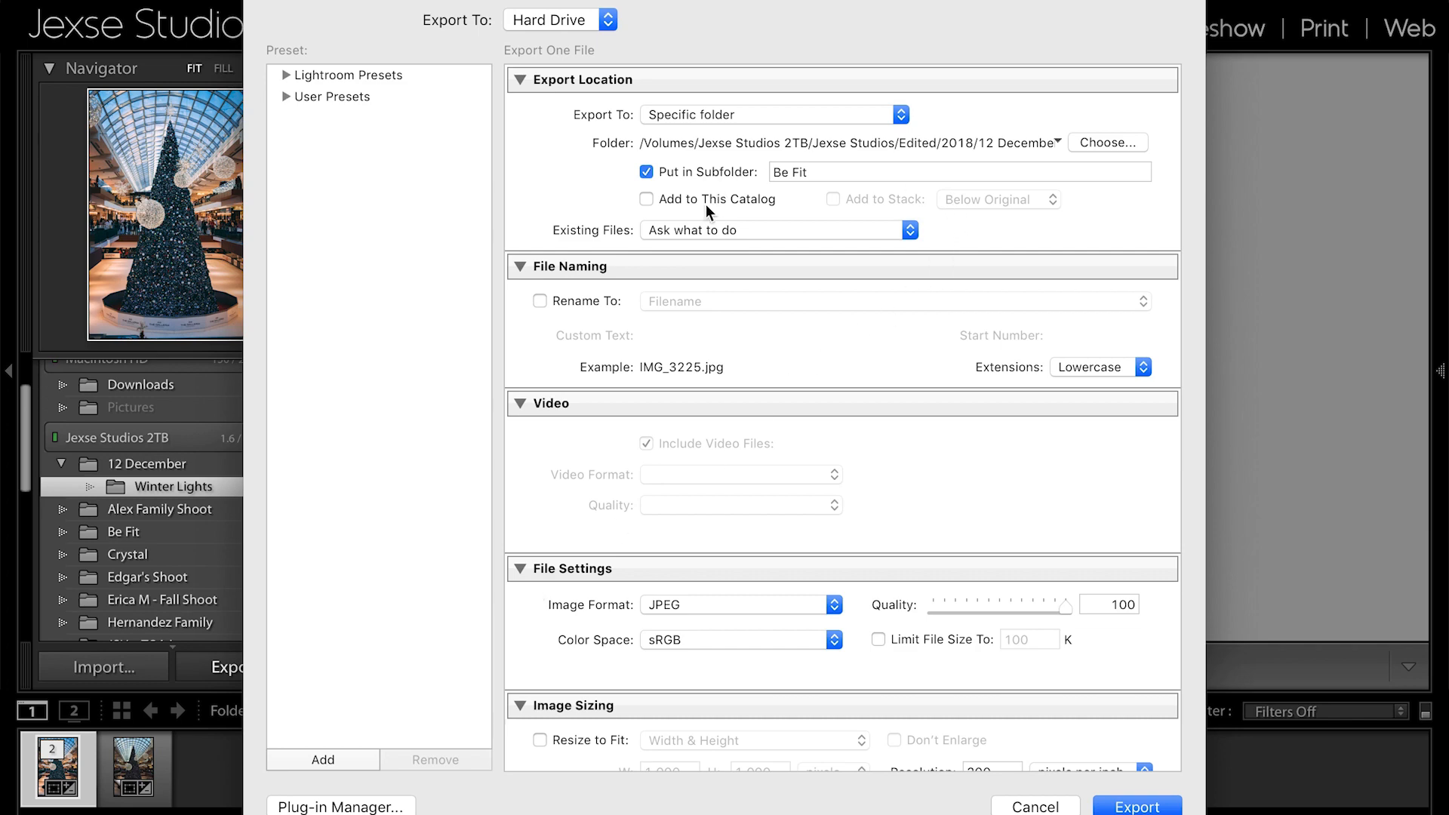
{"action": "scroll", "coordinate": [635, 534], "scroll_direction": "down", "scroll_amount": 5}
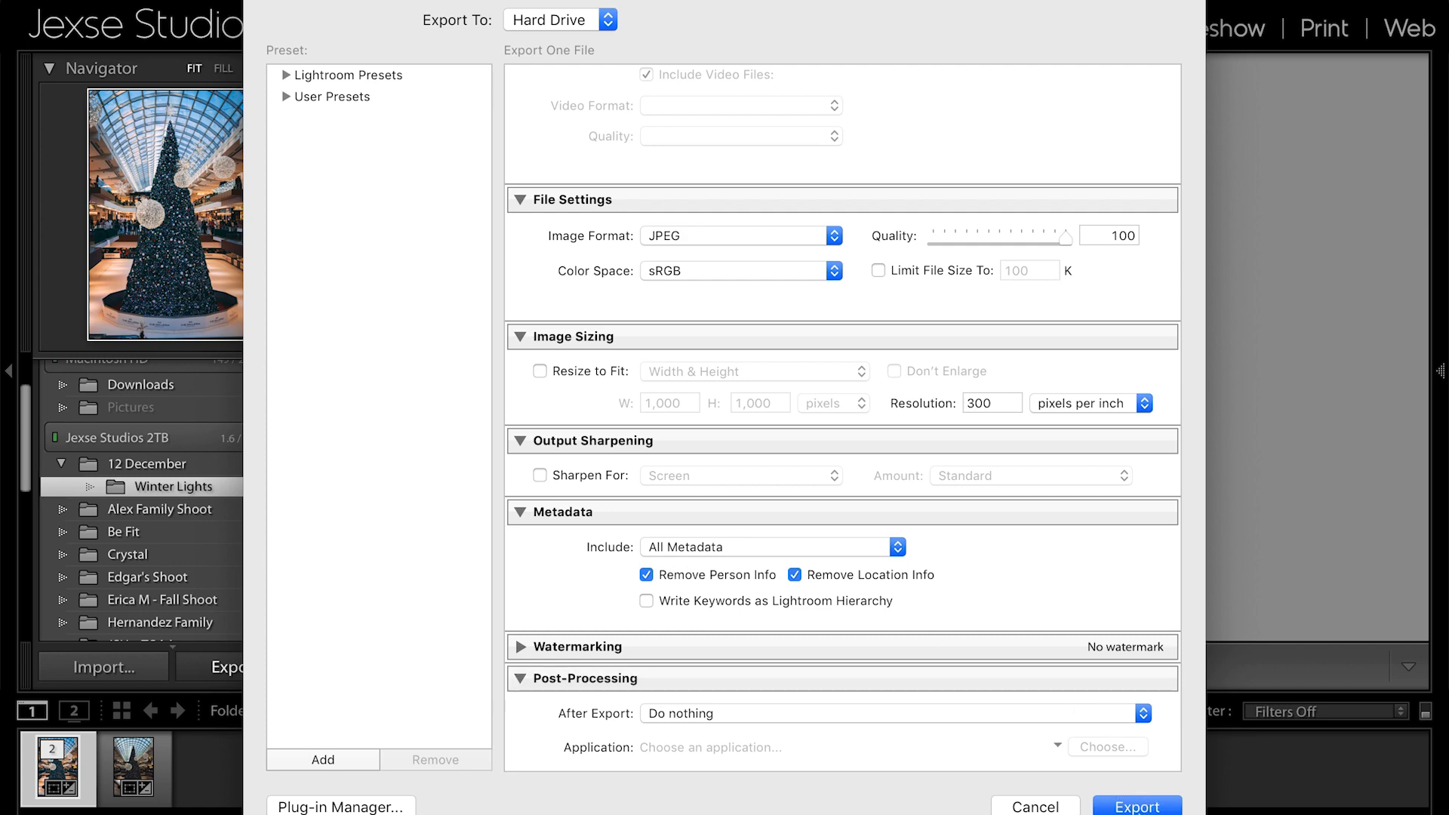
{"action": "left_click", "coordinate": [1060, 808]}
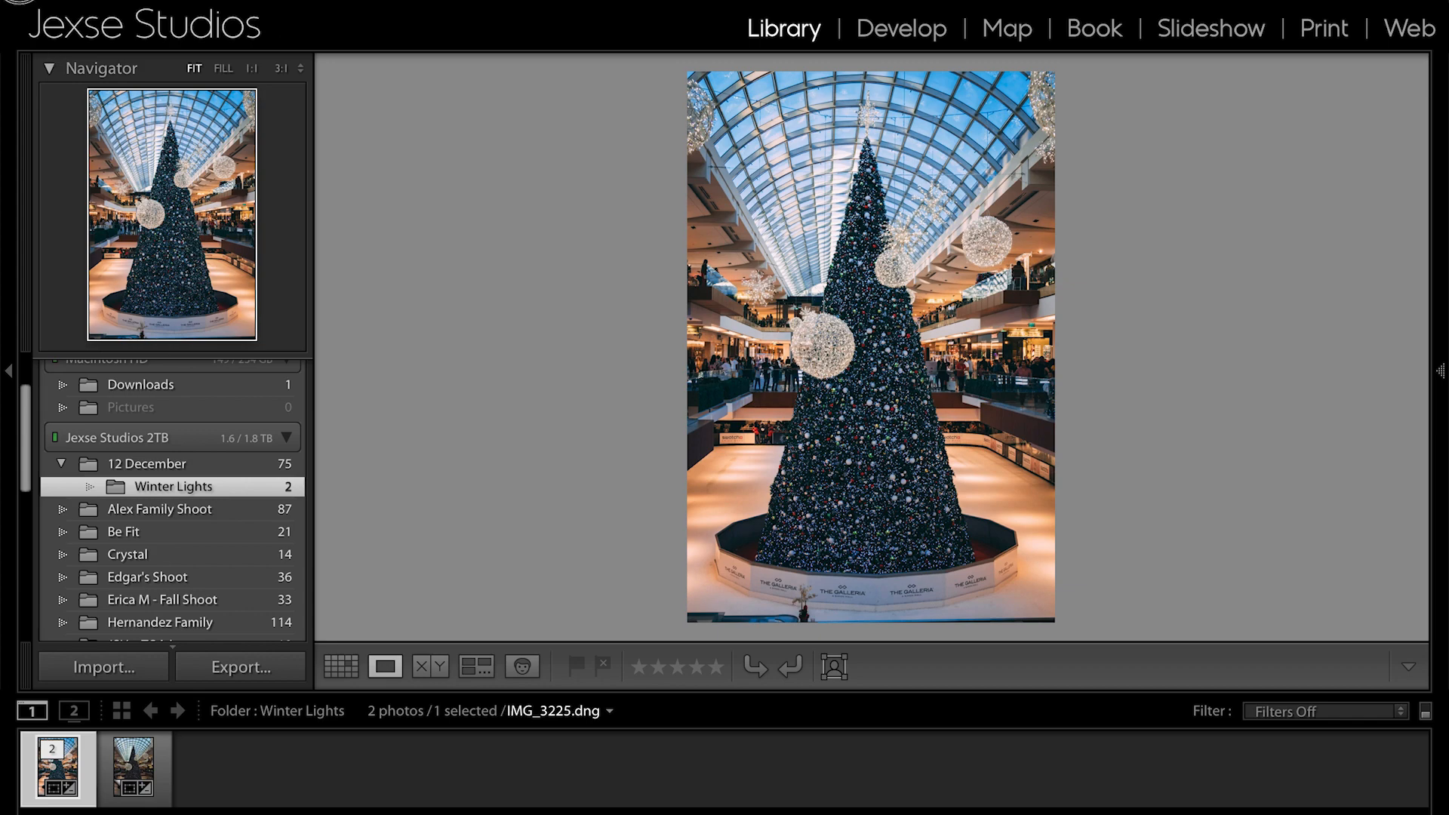
- Quit Lightroom and skip the catalog backup this time
{"action": "key", "text": "super+q"}
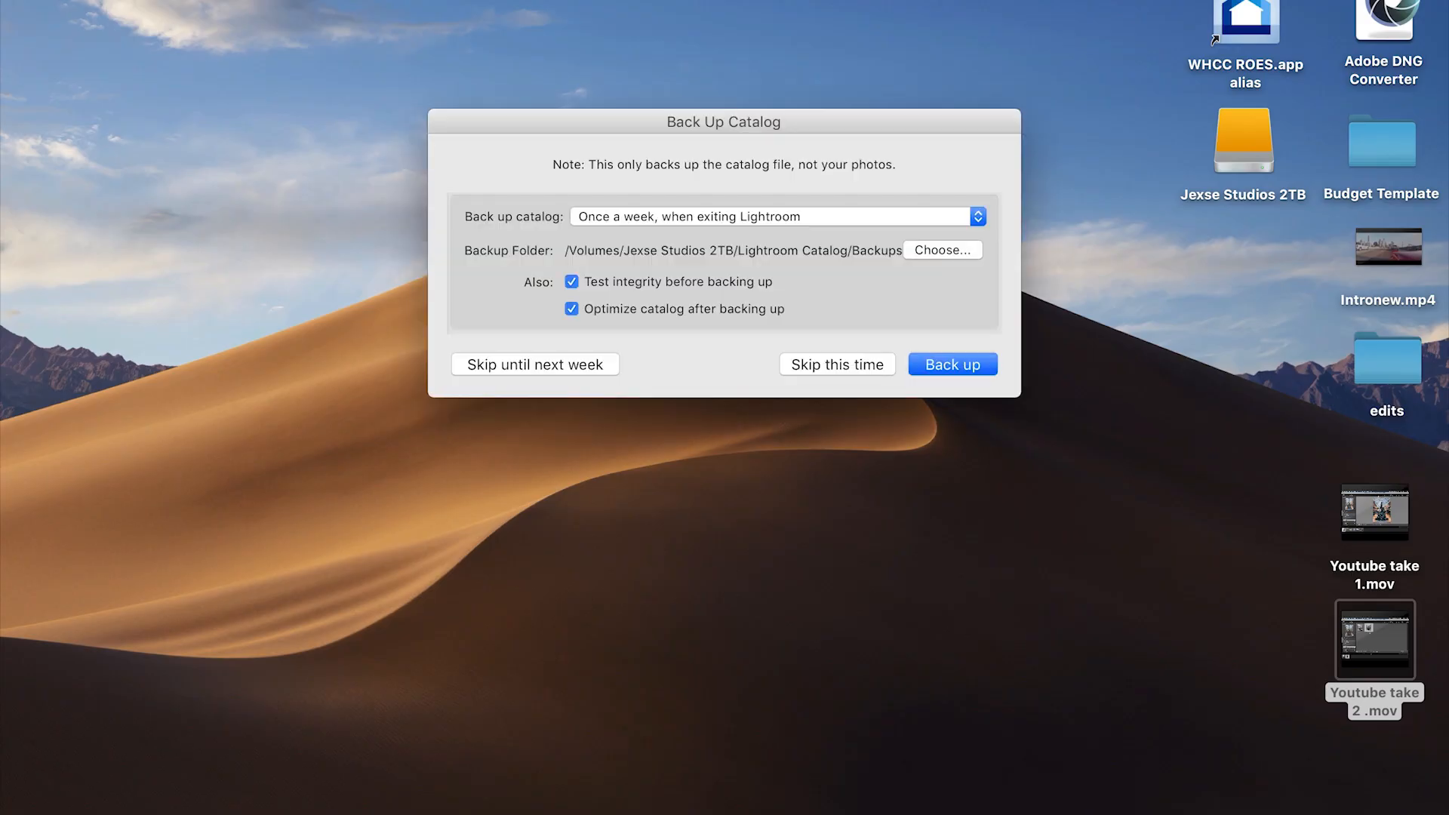
{"action": "left_click", "coordinate": [804, 363]}
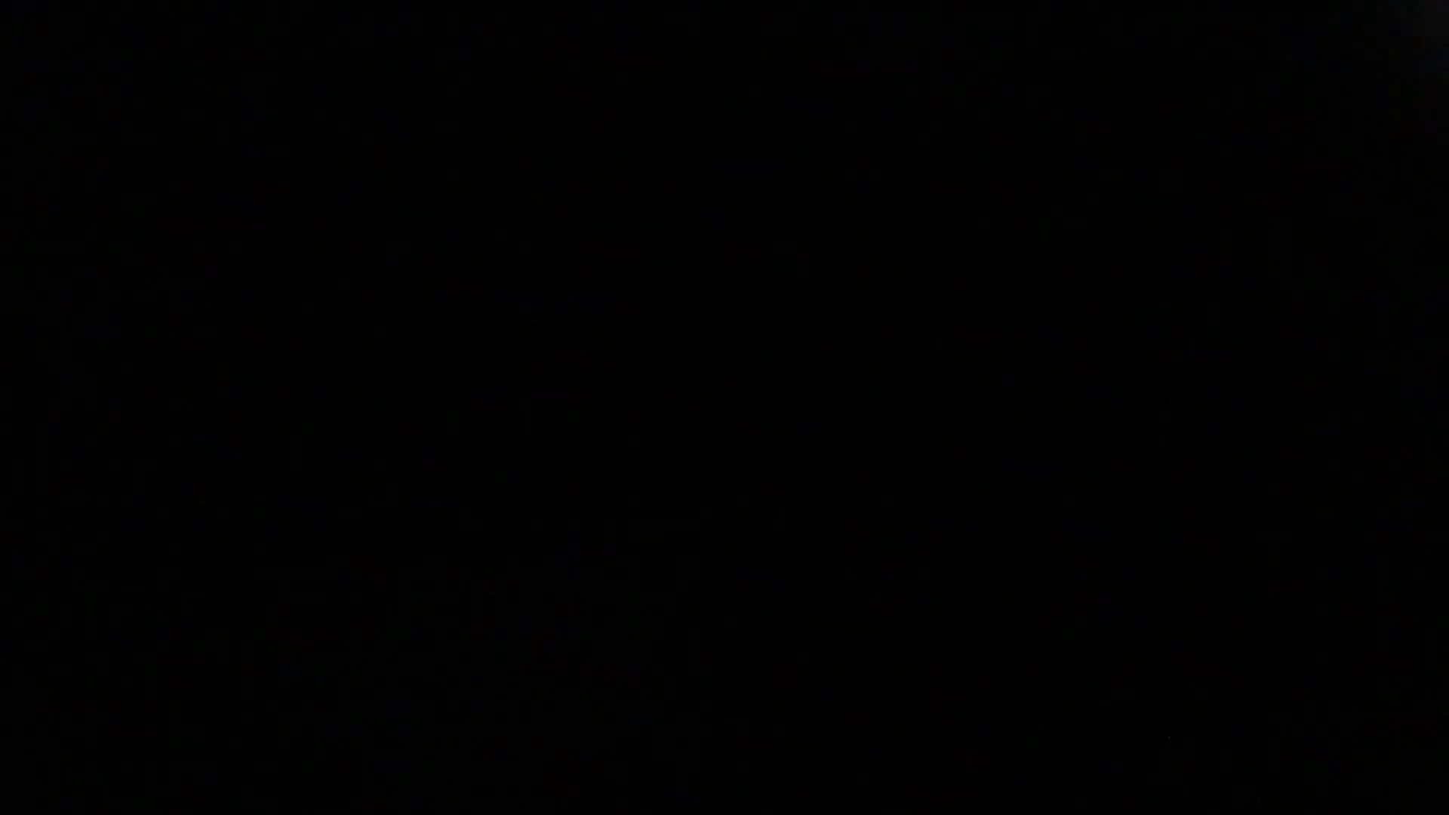